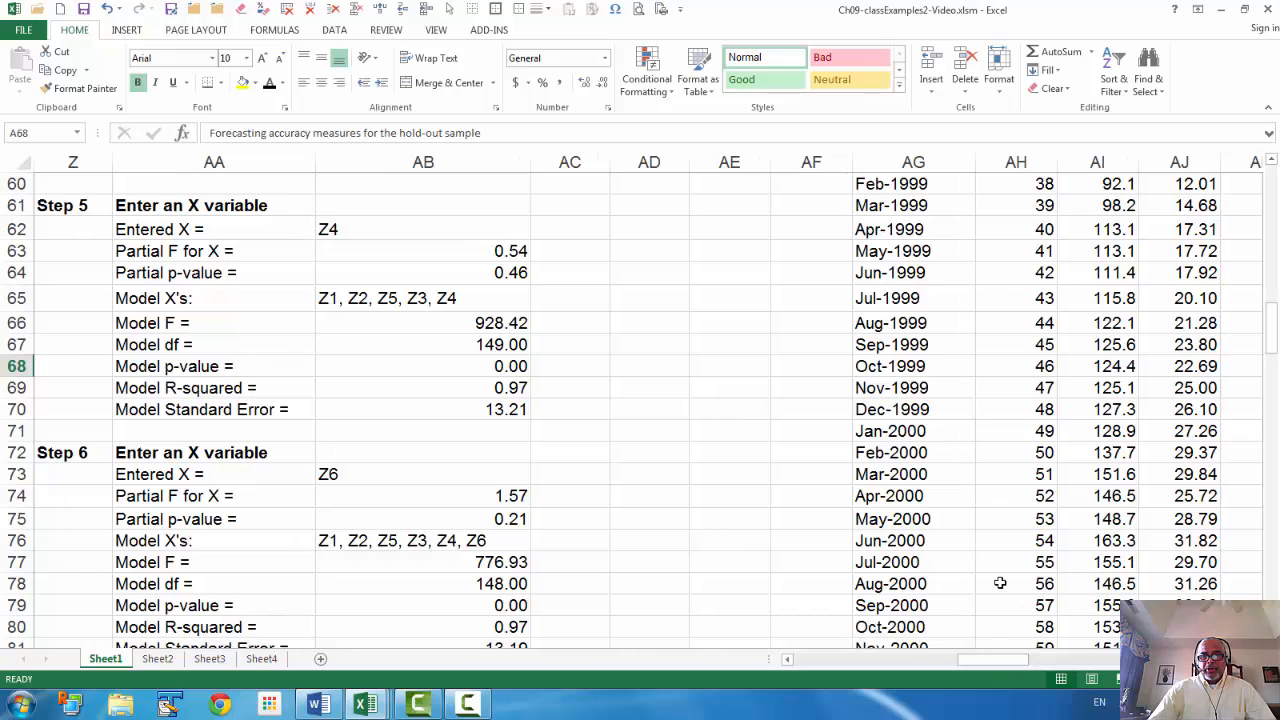
# Locate the Jan-2009 to Dec-2010 hold-out months in the data
pyautogui.scroll(-20, 997, 580)
pyautogui.scroll(-20, 997, 582)
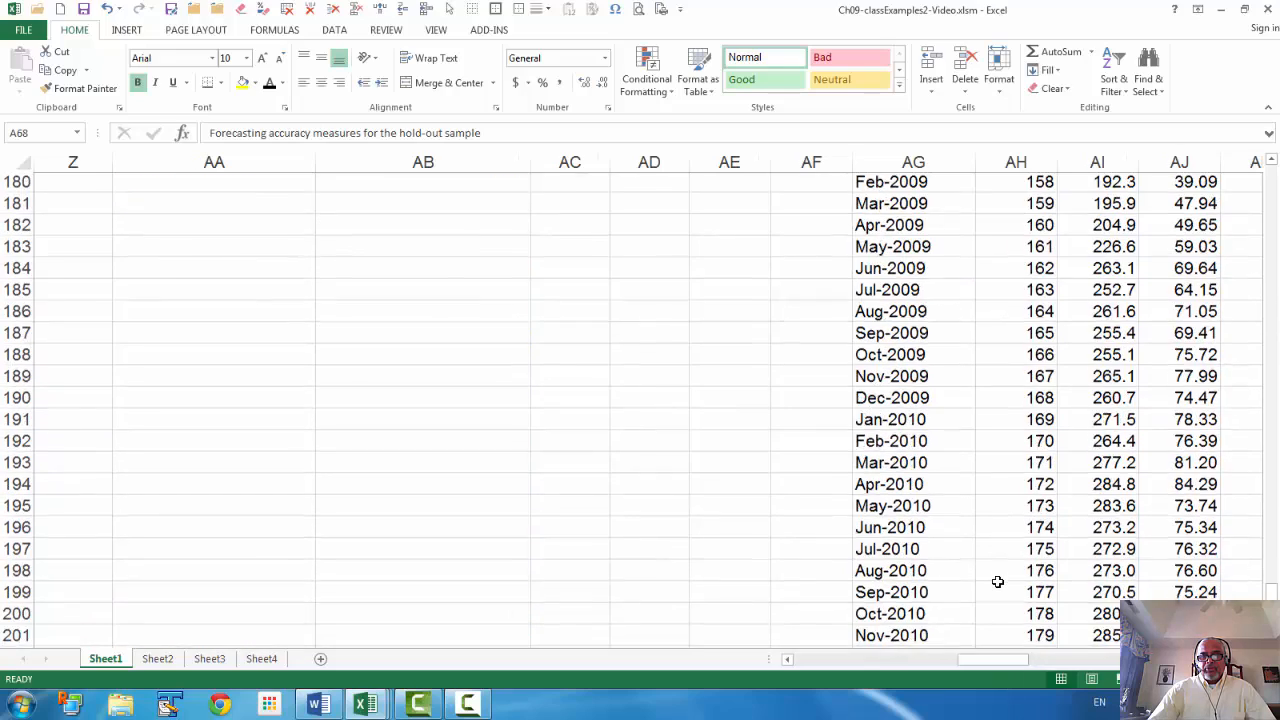
pyautogui.scroll(20, 997, 582)
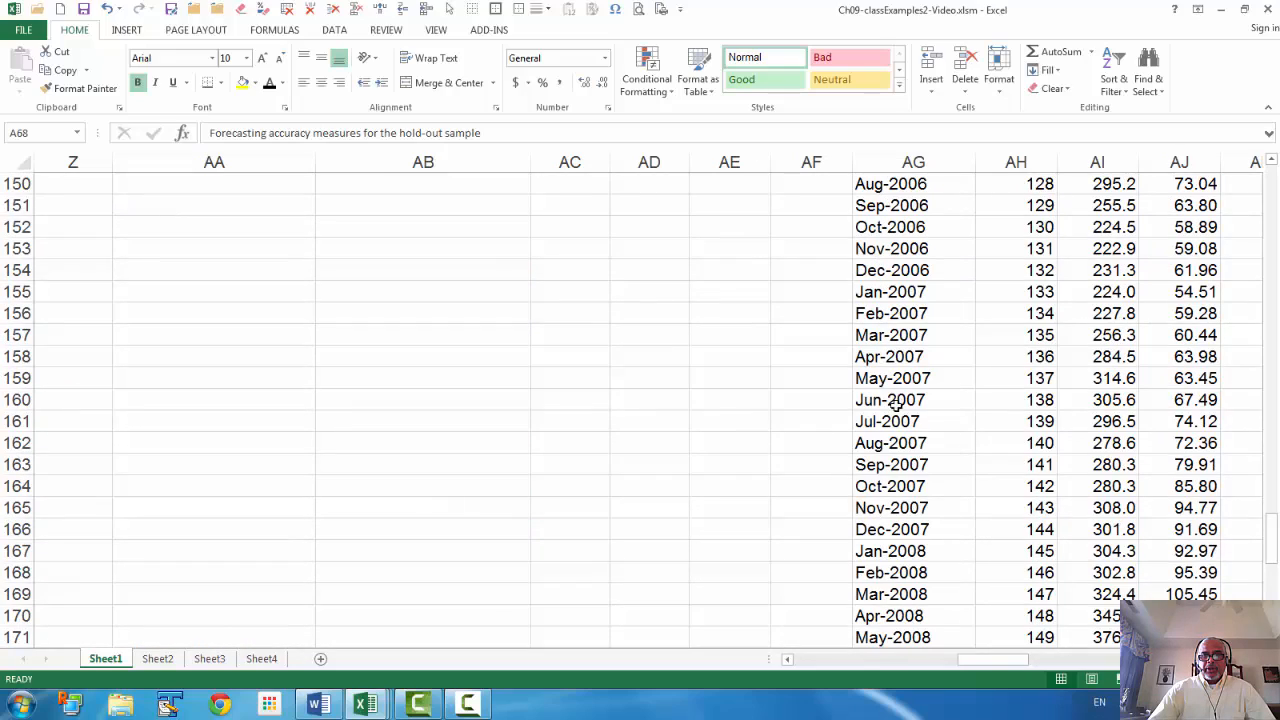
pyautogui.scroll(-4, 900, 409)
pyautogui.scroll(-1, 949, 619)
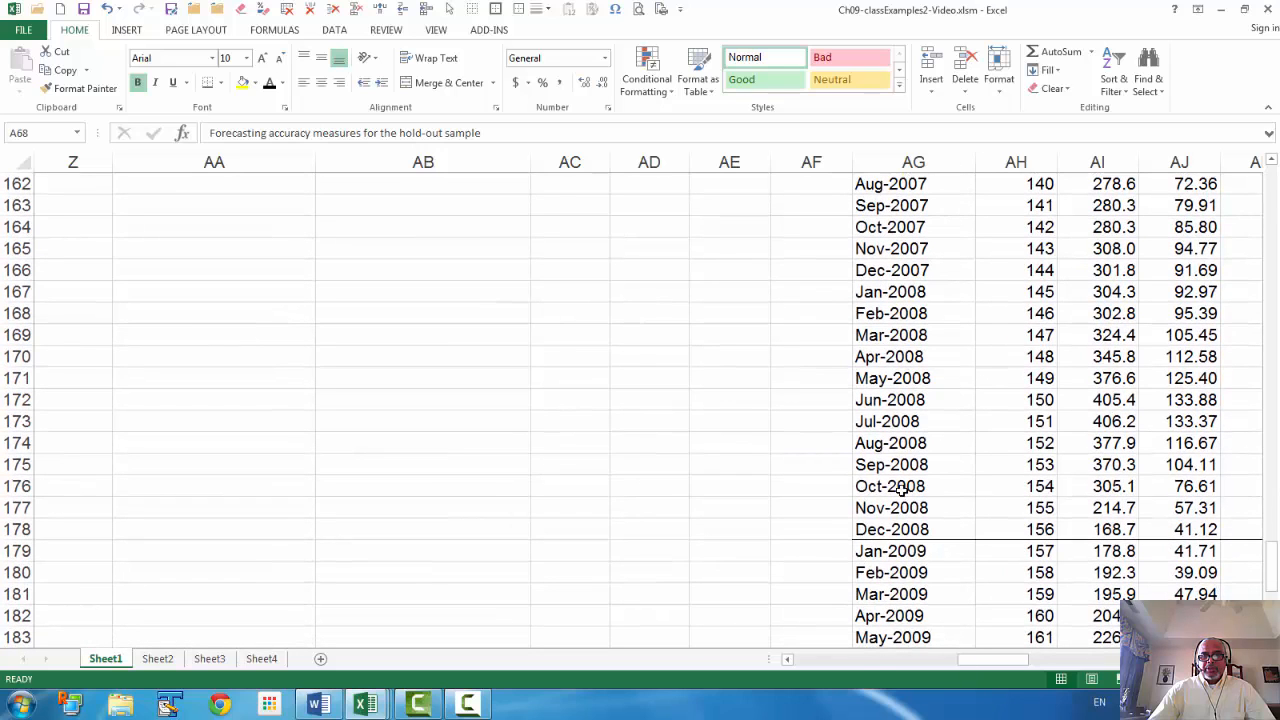
pyautogui.click(897, 553)
pyautogui.scroll(-7, 900, 570)
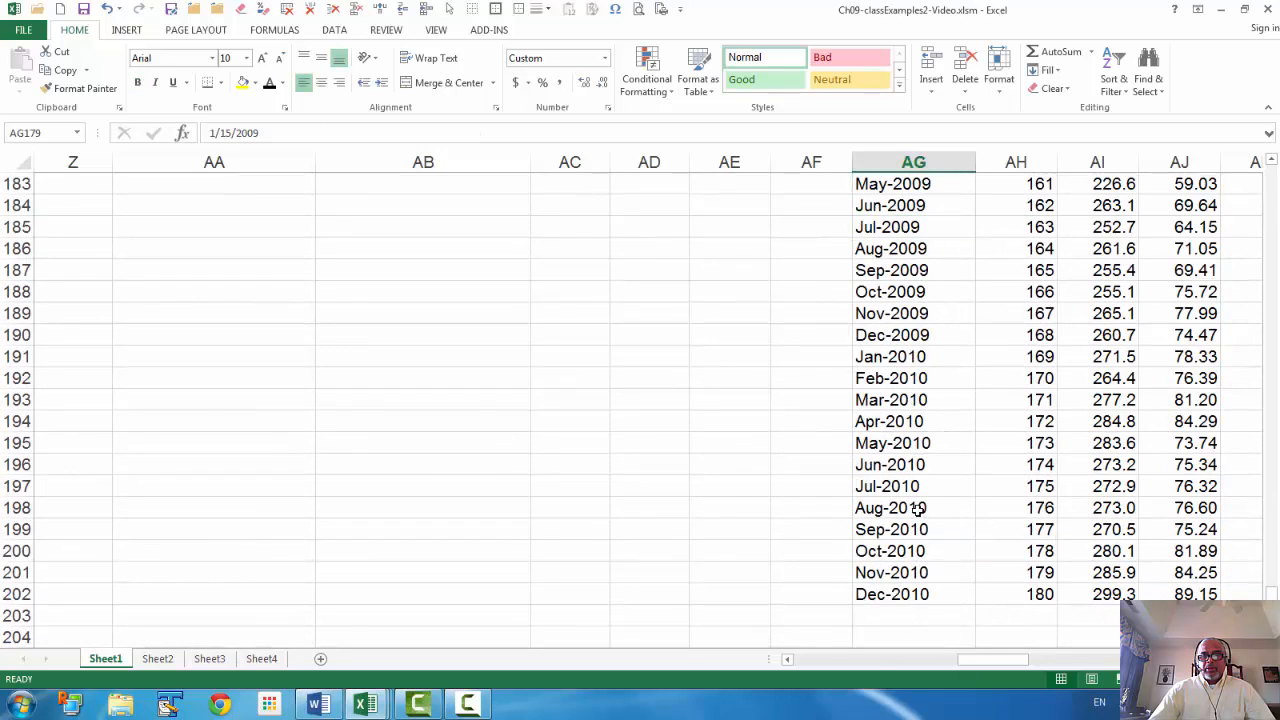
pyautogui.click(910, 598)
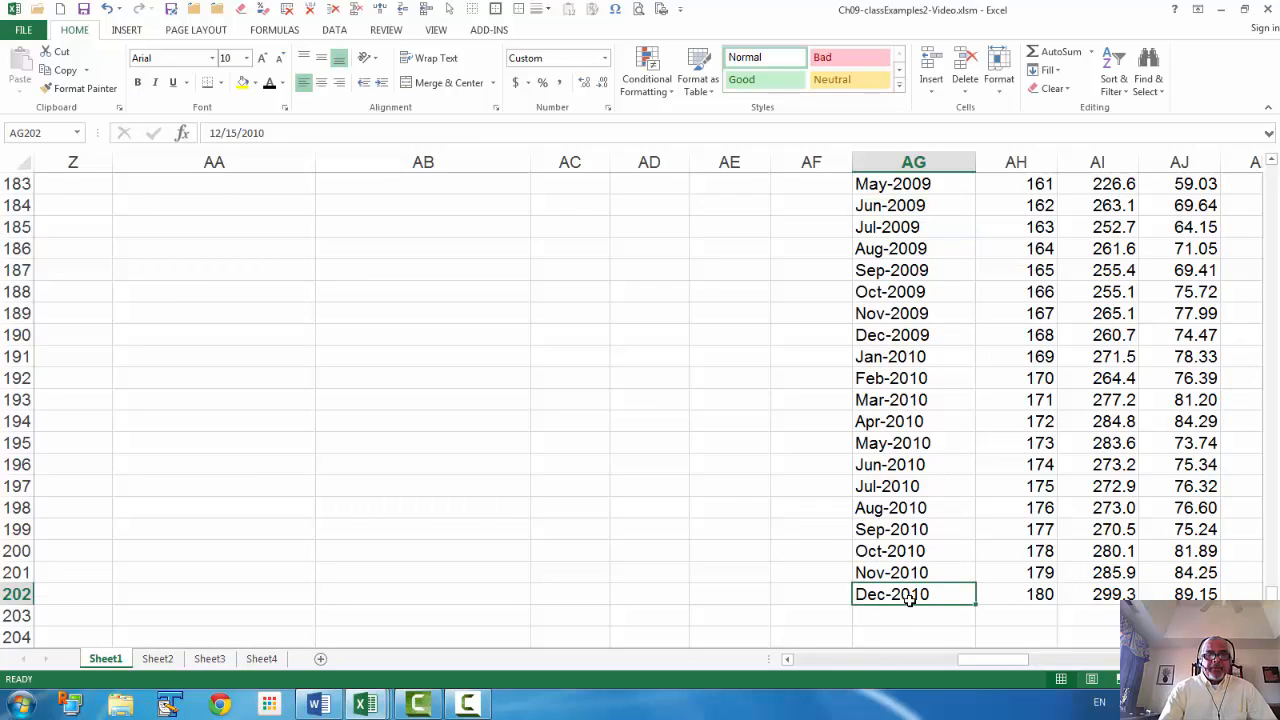
pyautogui.press('Left')
pyautogui.press('Left')
pyautogui.press('Left')
pyautogui.press('Left')
pyautogui.press('Left')
pyautogui.press('Left')
pyautogui.press('Left')
pyautogui.press('Left')
pyautogui.press('Left')
pyautogui.press('Left')
pyautogui.press('Left')
pyautogui.press('Left')
pyautogui.press('Left')
pyautogui.press('Left')
pyautogui.press('Left')
pyautogui.press('Left')
pyautogui.press('Left')
pyautogui.press('Left')
pyautogui.press('Left')
pyautogui.press('Left')
pyautogui.press('Left')
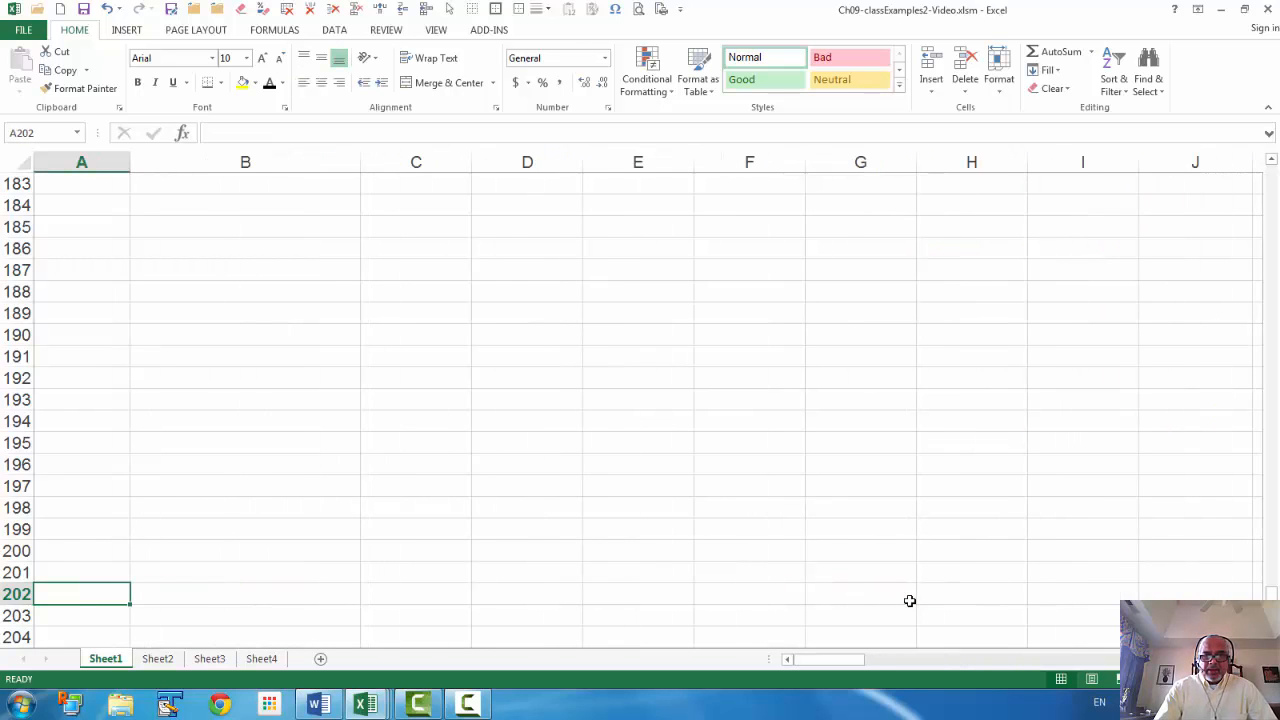
pyautogui.press('pageup')
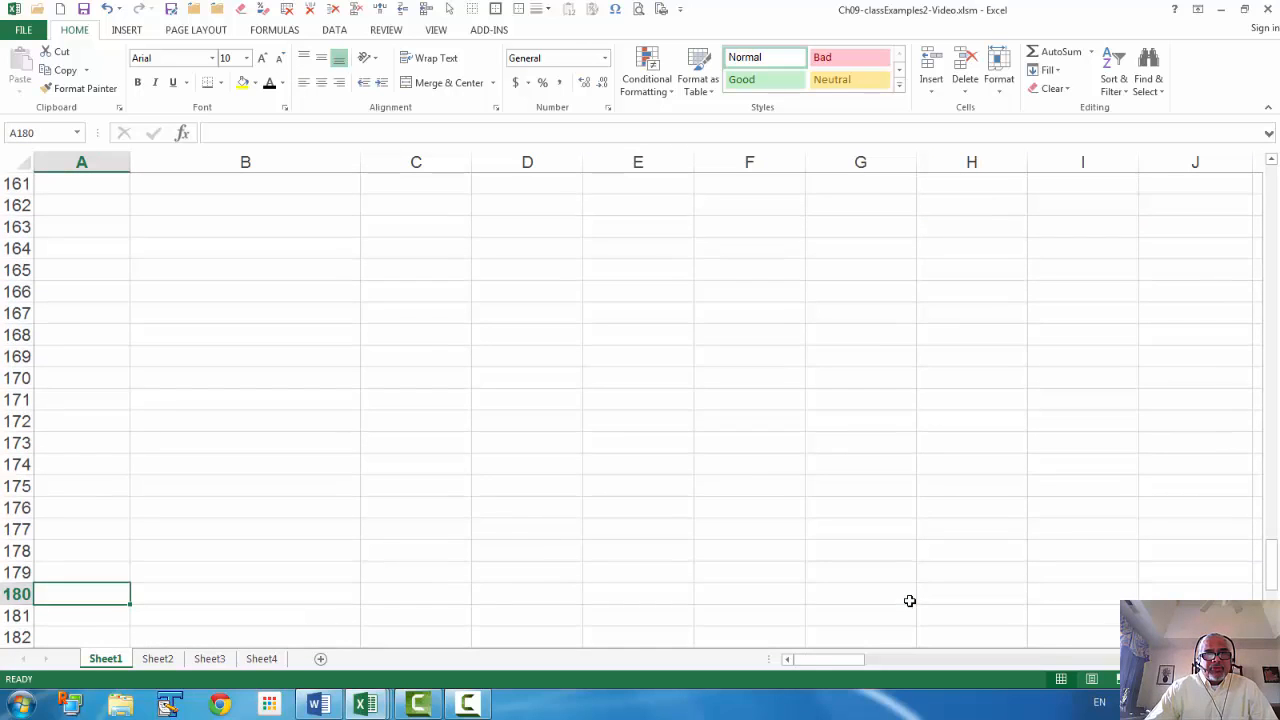
pyautogui.press('pageup')
pyautogui.scroll(20, 872, 586)
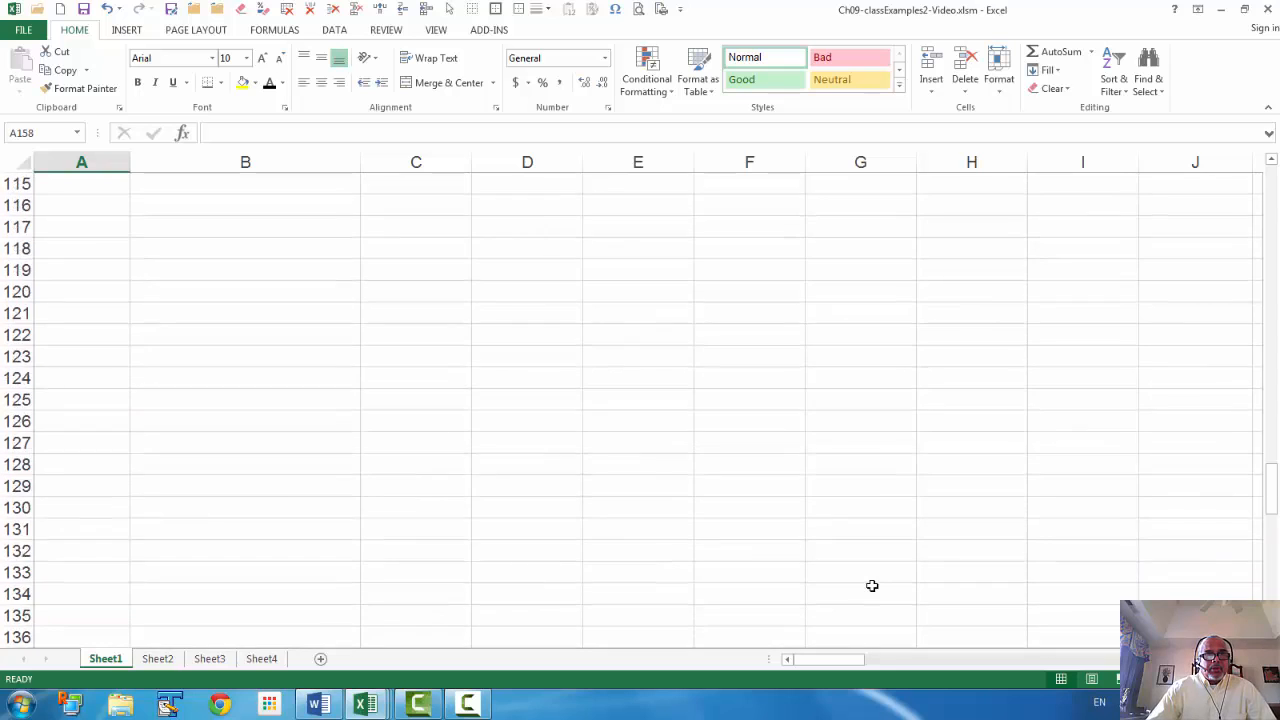
pyautogui.scroll(1, 872, 586)
pyautogui.scroll(-7, 790, 563)
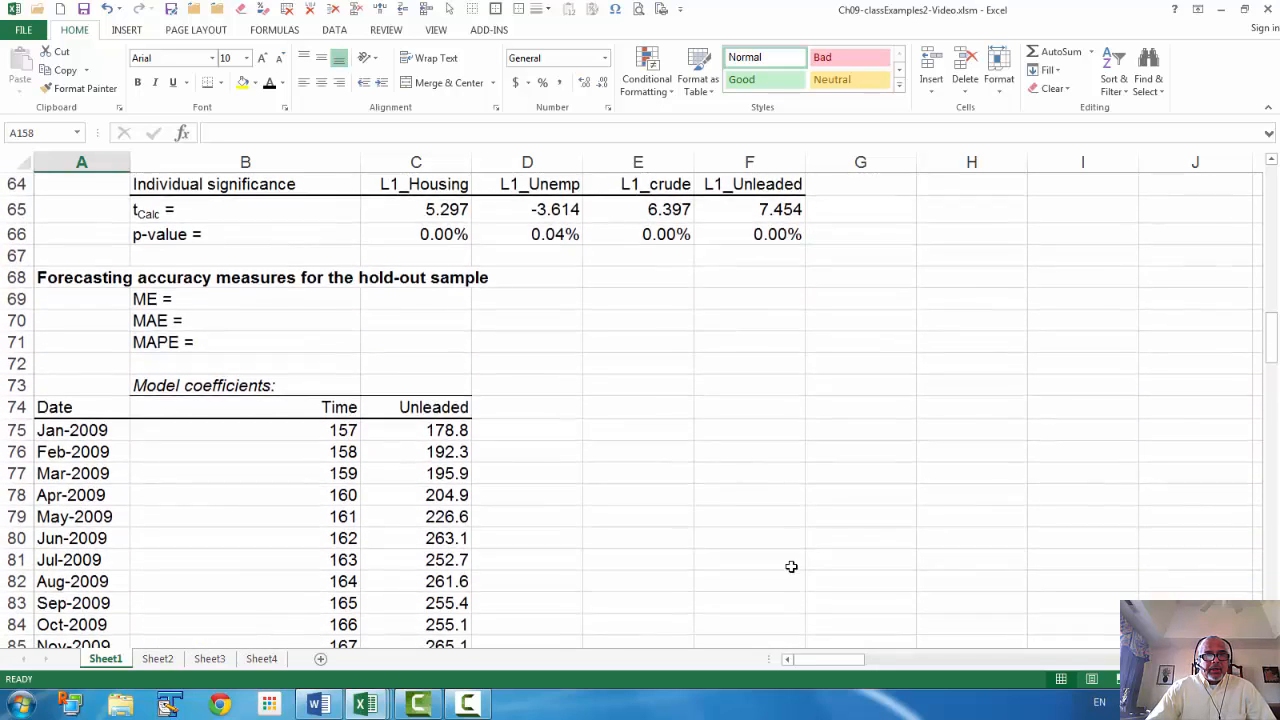
# Inspect the formulas behind the Jan-2009 date, Time 157 and Unleaded 178.8
pyautogui.click(60, 296)
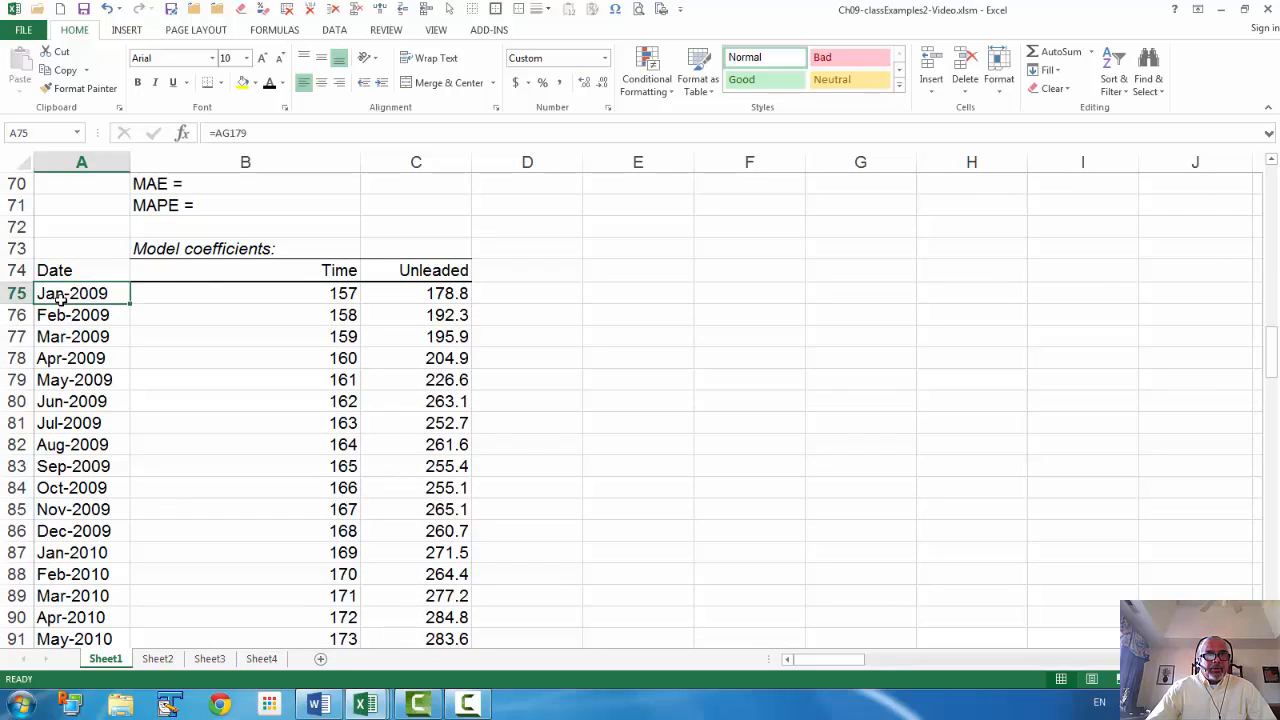
pyautogui.scroll(-2, 123, 609)
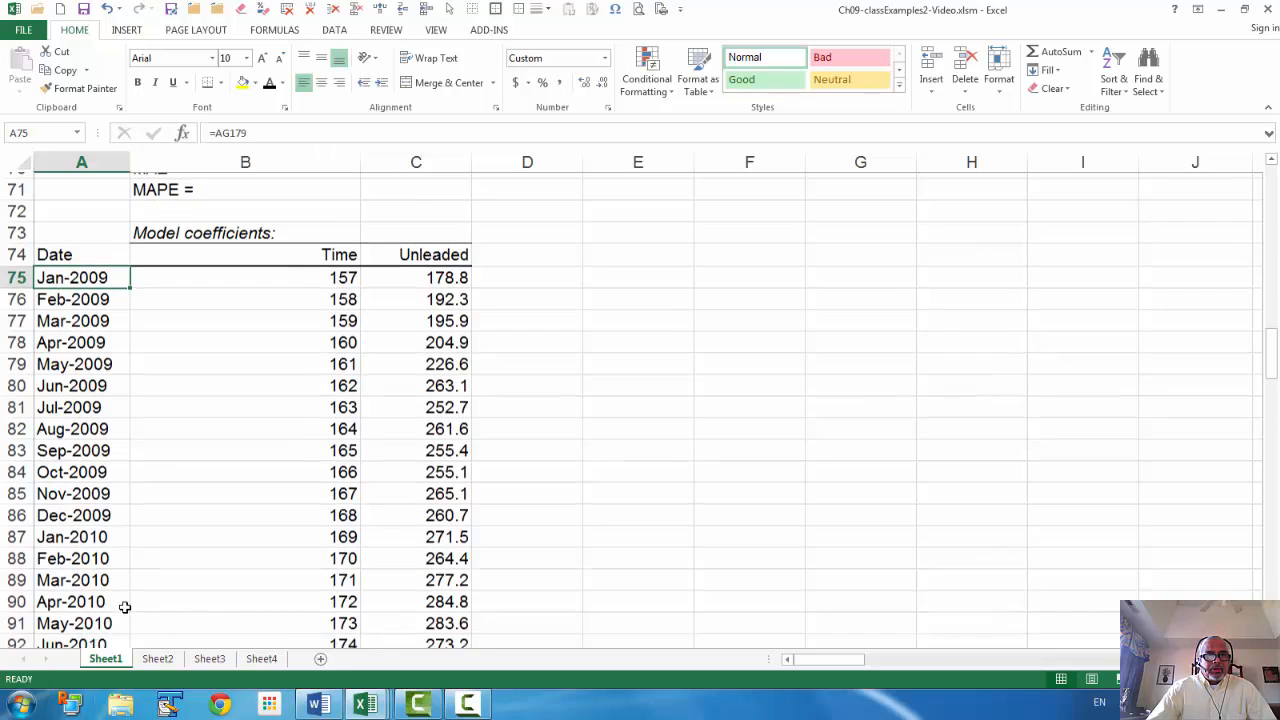
pyautogui.scroll(-1, 92, 628)
pyautogui.scroll(2, 152, 568)
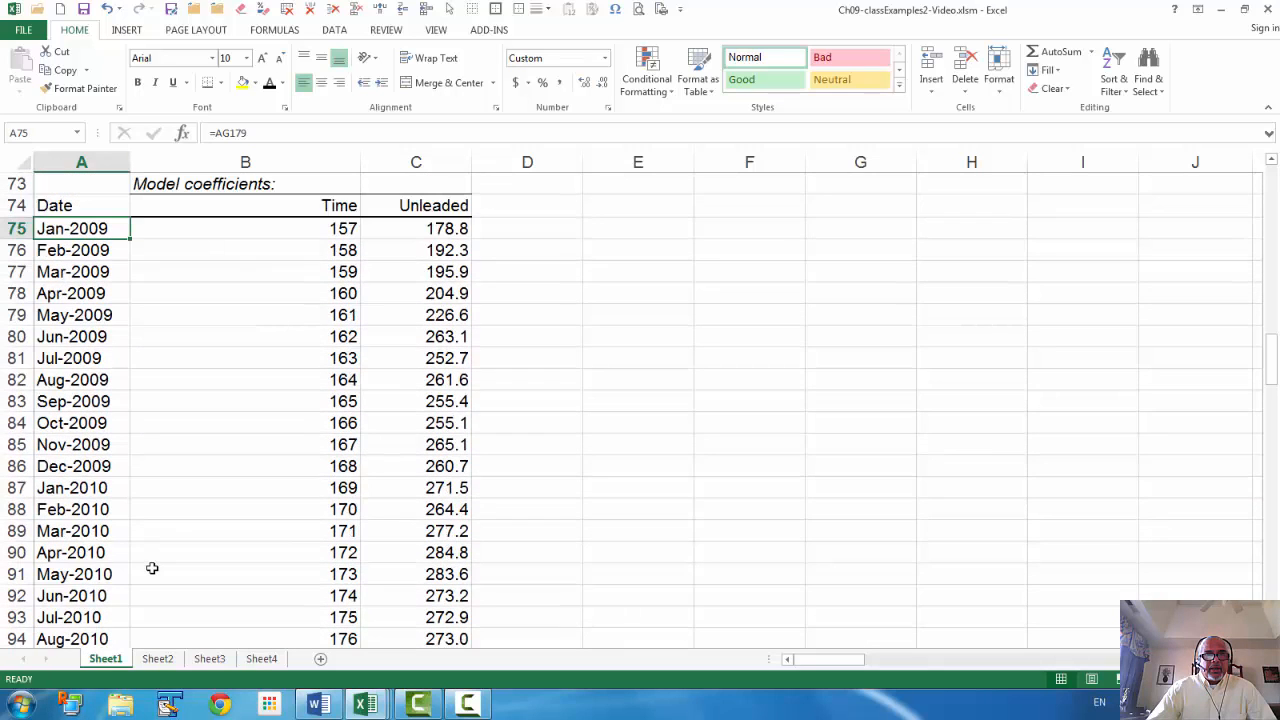
pyautogui.click(328, 229)
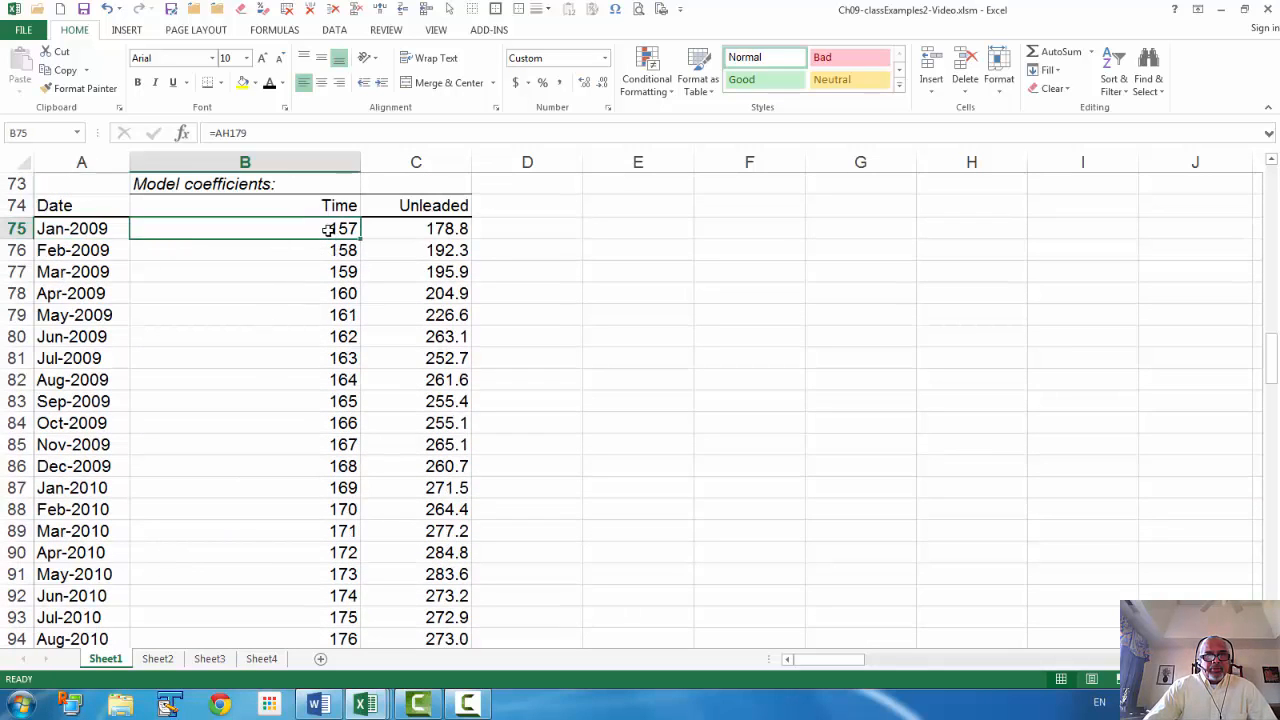
pyautogui.click(428, 226)
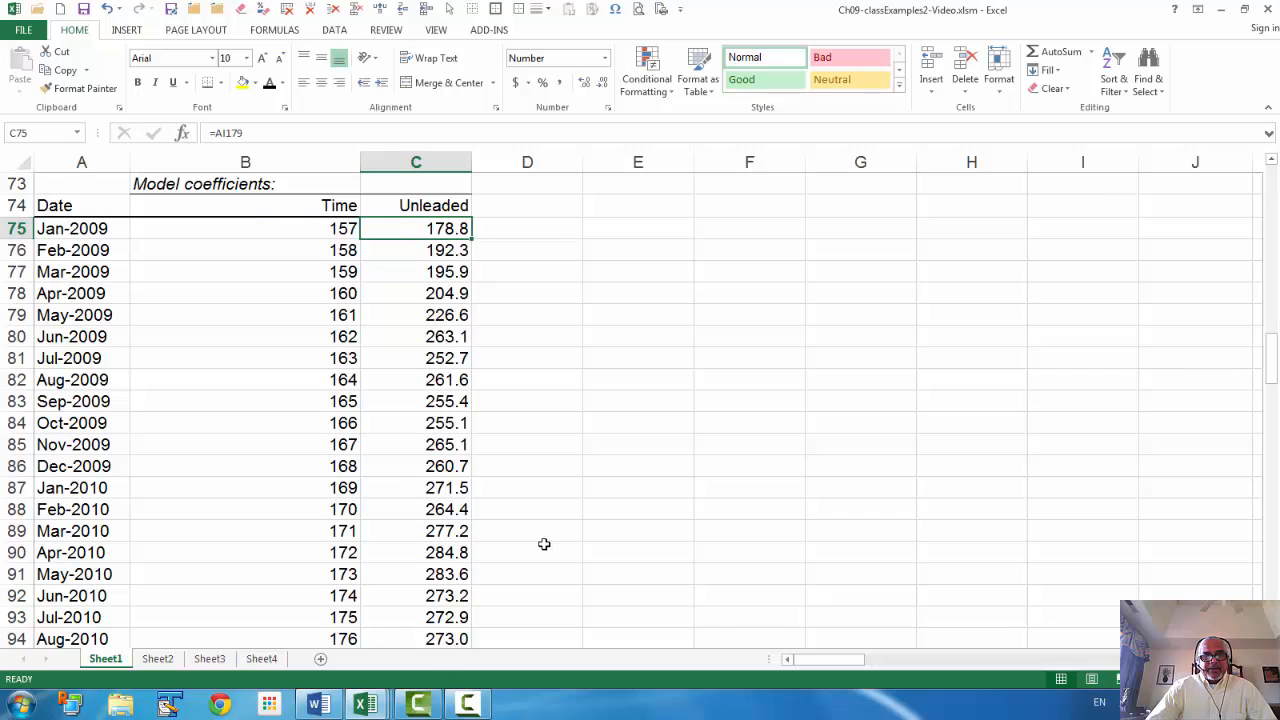
pyautogui.scroll(4, 543, 543)
pyautogui.scroll(2, 543, 543)
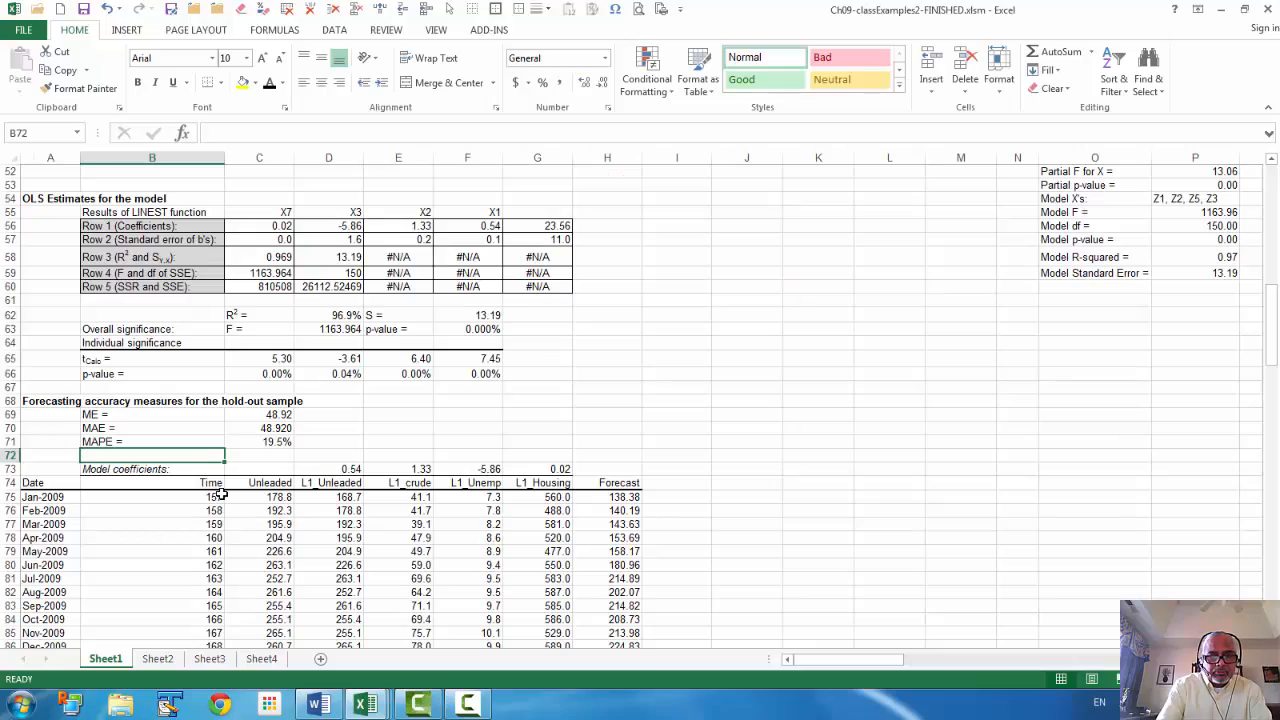
# Enter 'Forecast = 23.56 + 0.54(L1_Unleaded) + 1.33(L1_Crude) - 5.86(L1_Unempl) + 0.02(L1_Housing)' in B72
pyautogui.write('Fo')
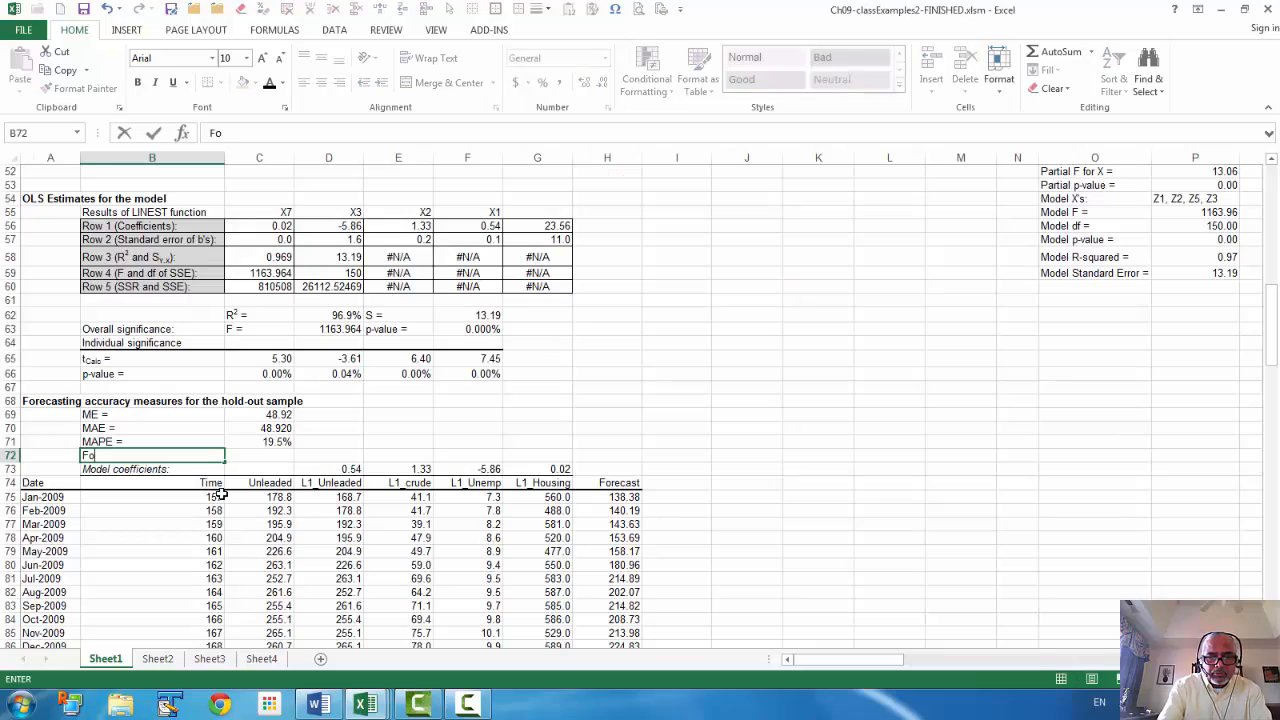
pyautogui.write('recast ')
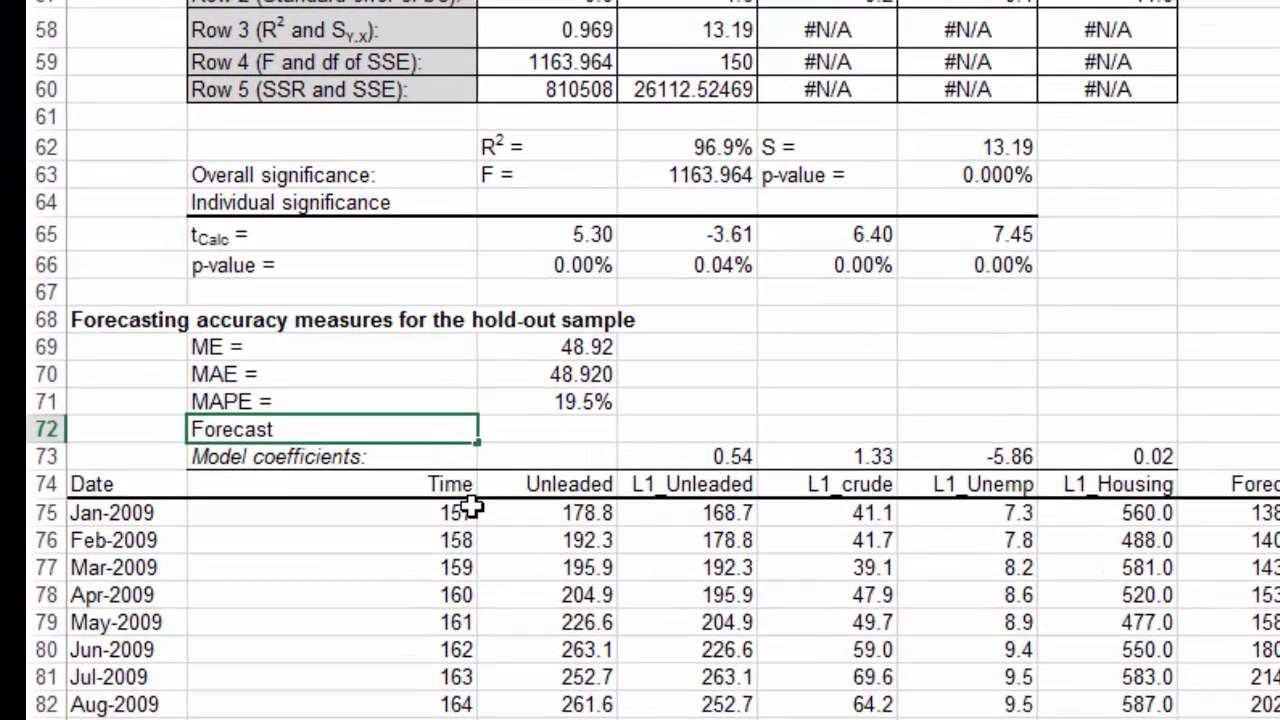
pyautogui.write('= 23.56 + ')
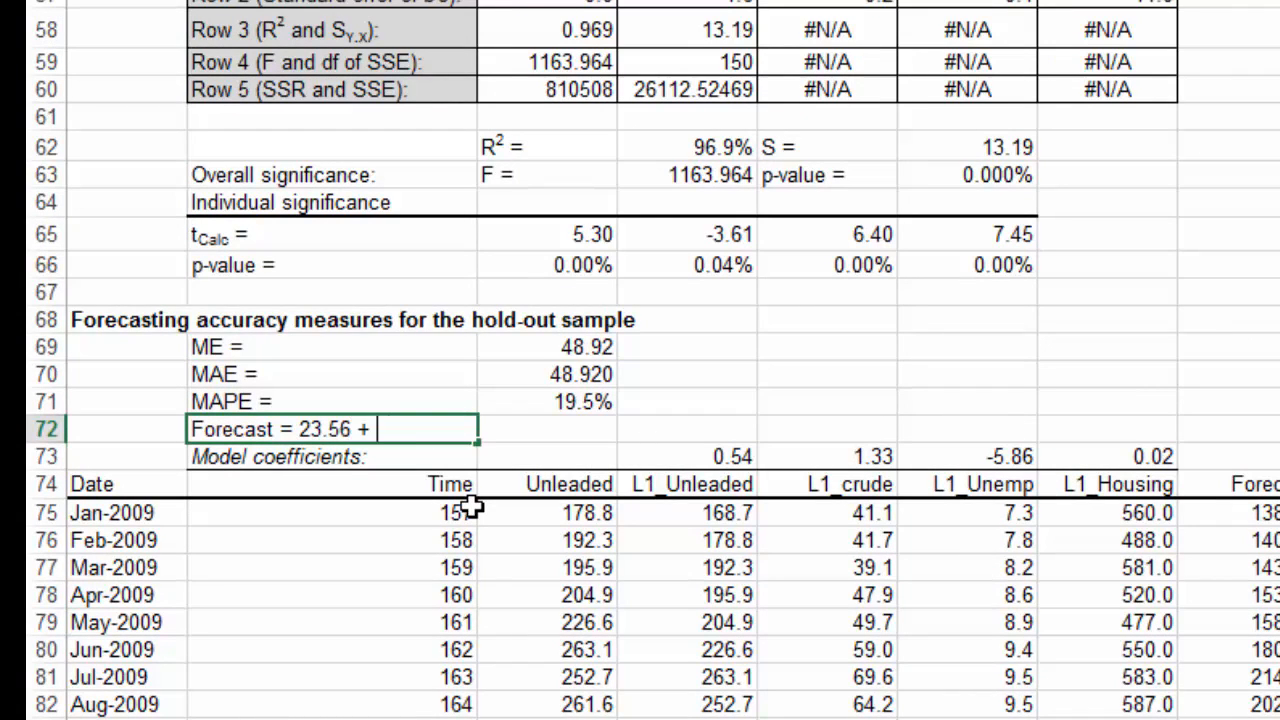
pyautogui.write('0.54(L1_')
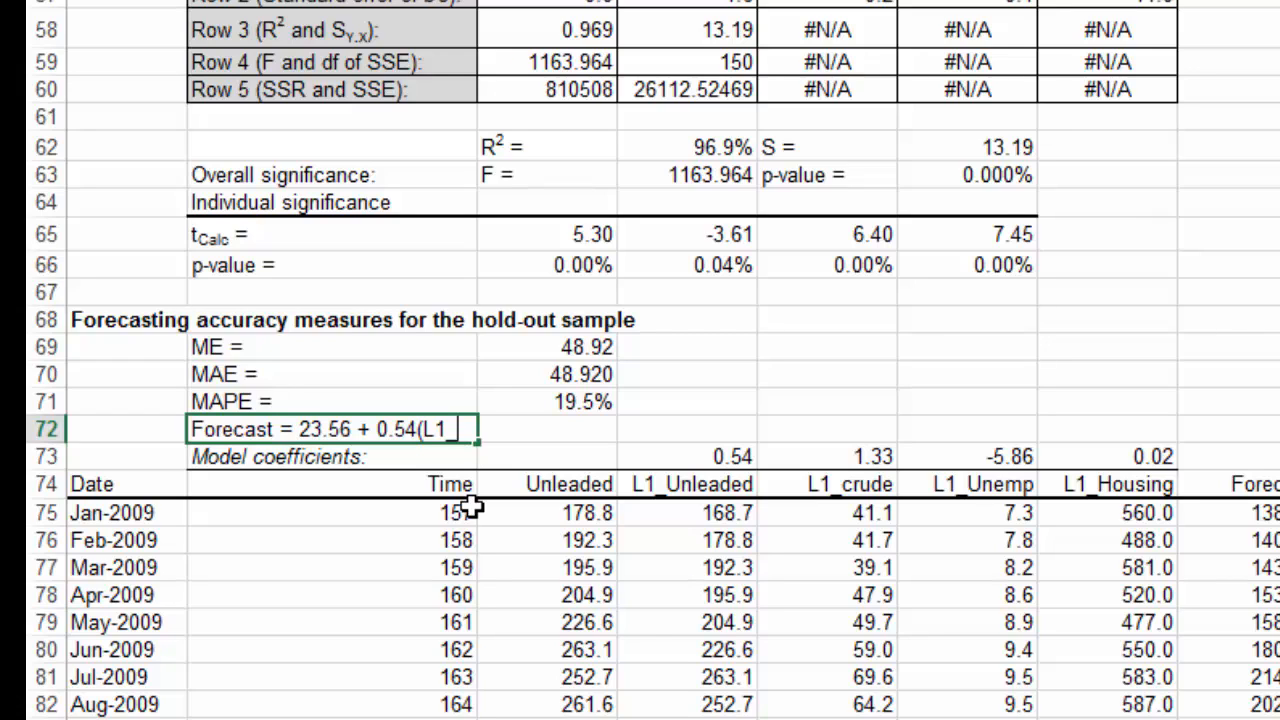
pyautogui.write('Unleaded')
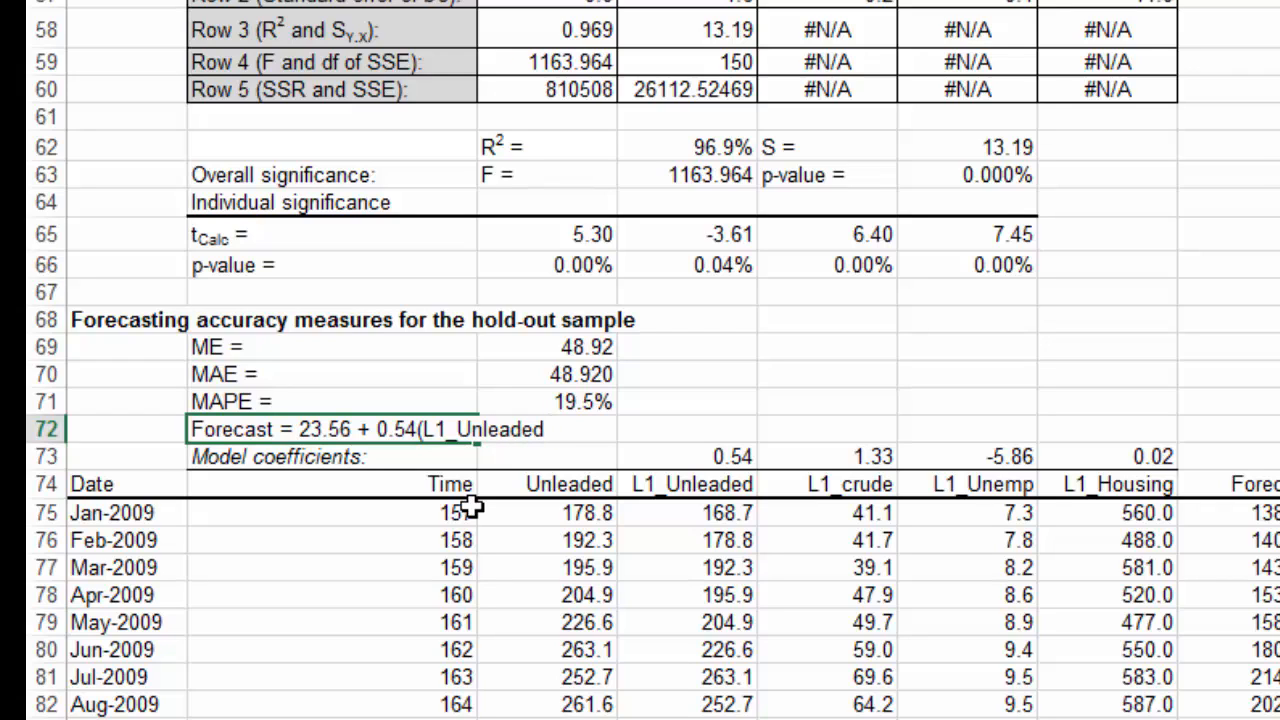
pyautogui.write(' + 1')
pyautogui.write('.33')
pyautogui.write(') + 1.33(L1_')
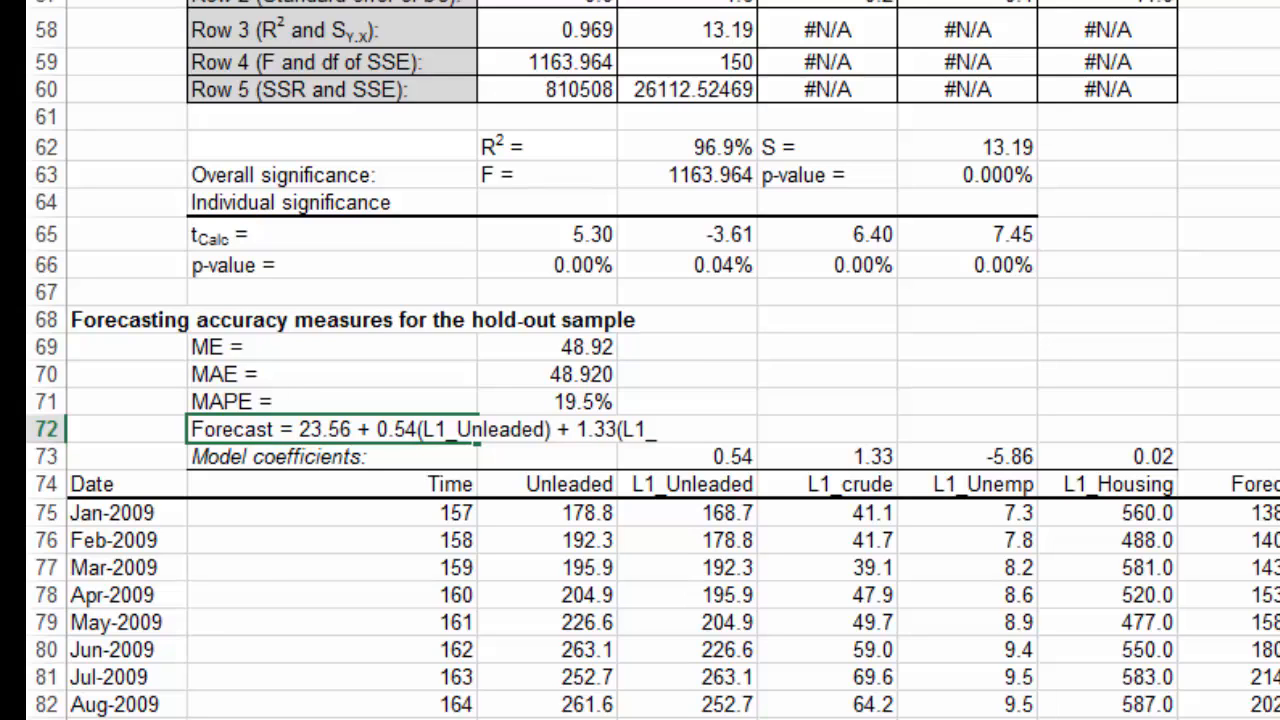
pyautogui.write('Crude) - 5.')
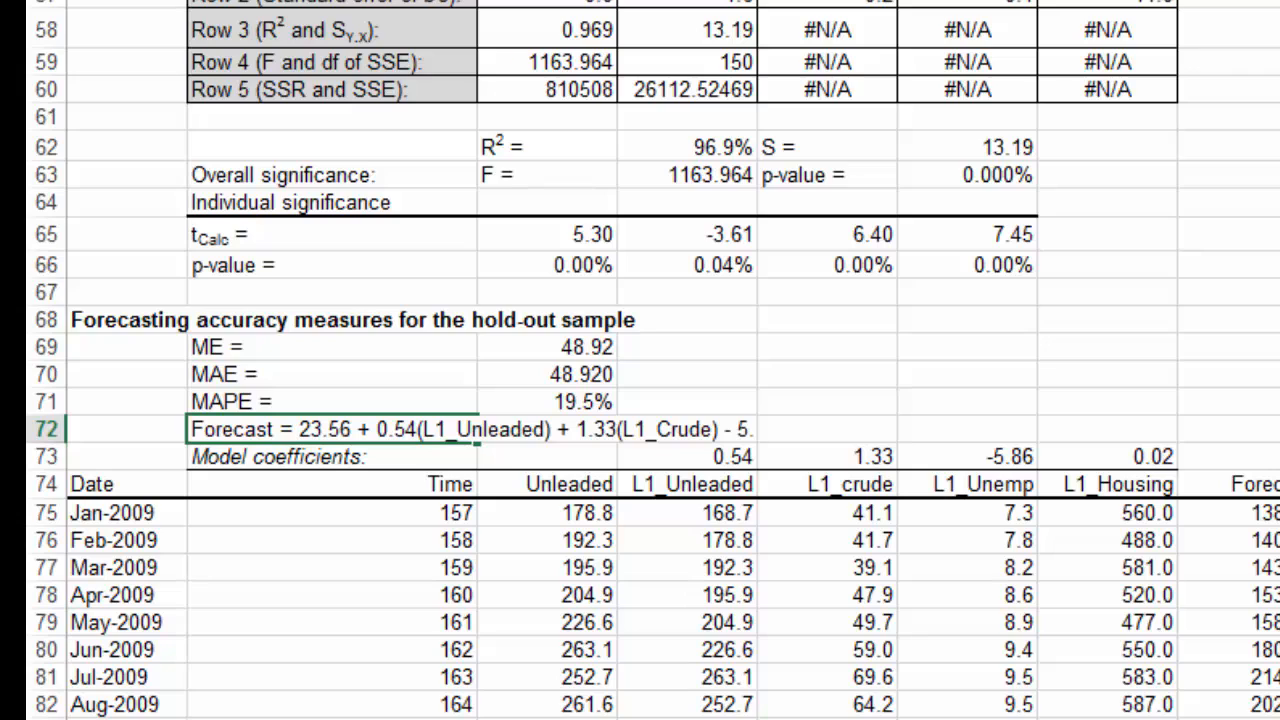
pyautogui.write('86(L1_Unempl) + 0.02(L1_H')
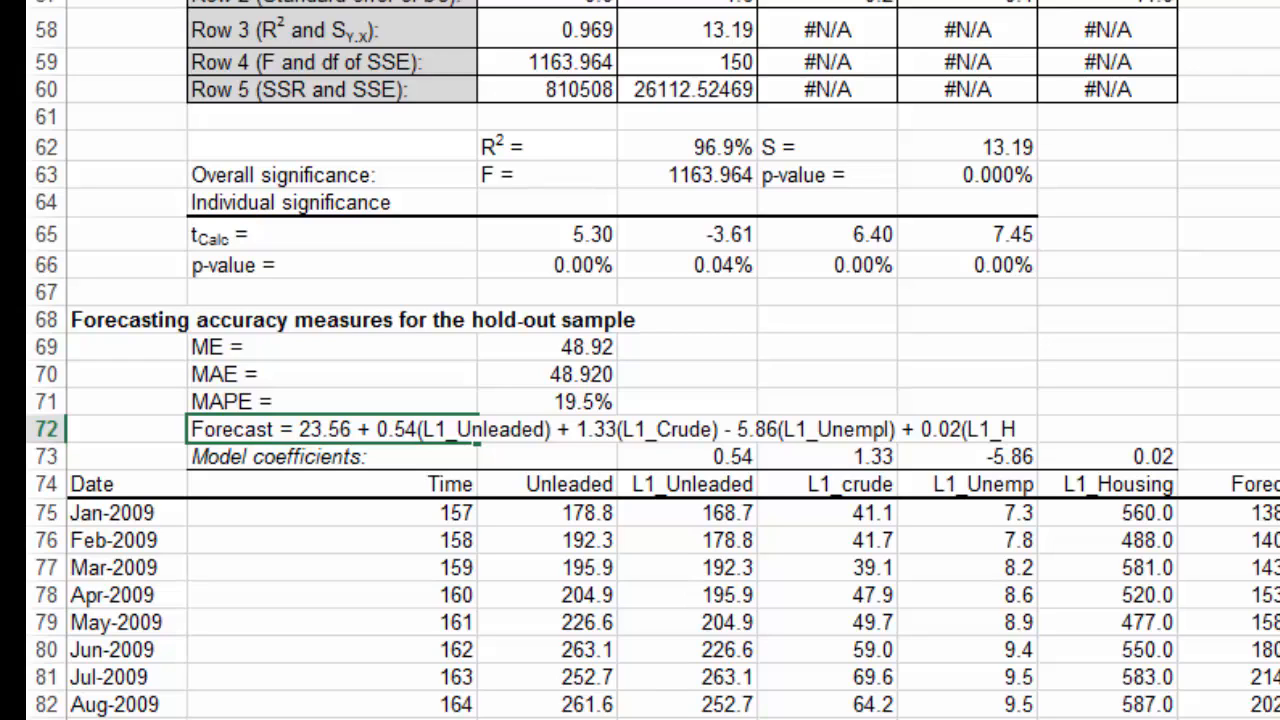
pyautogui.write('using')
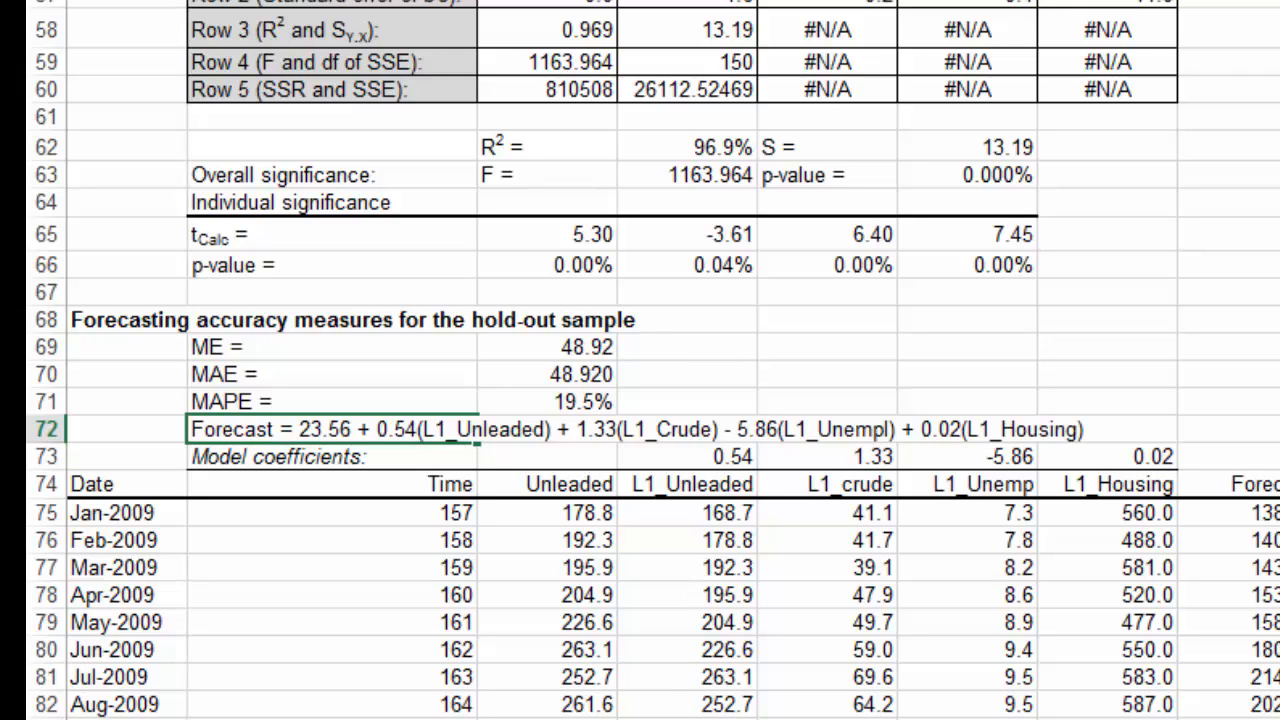
pyautogui.press('Return')
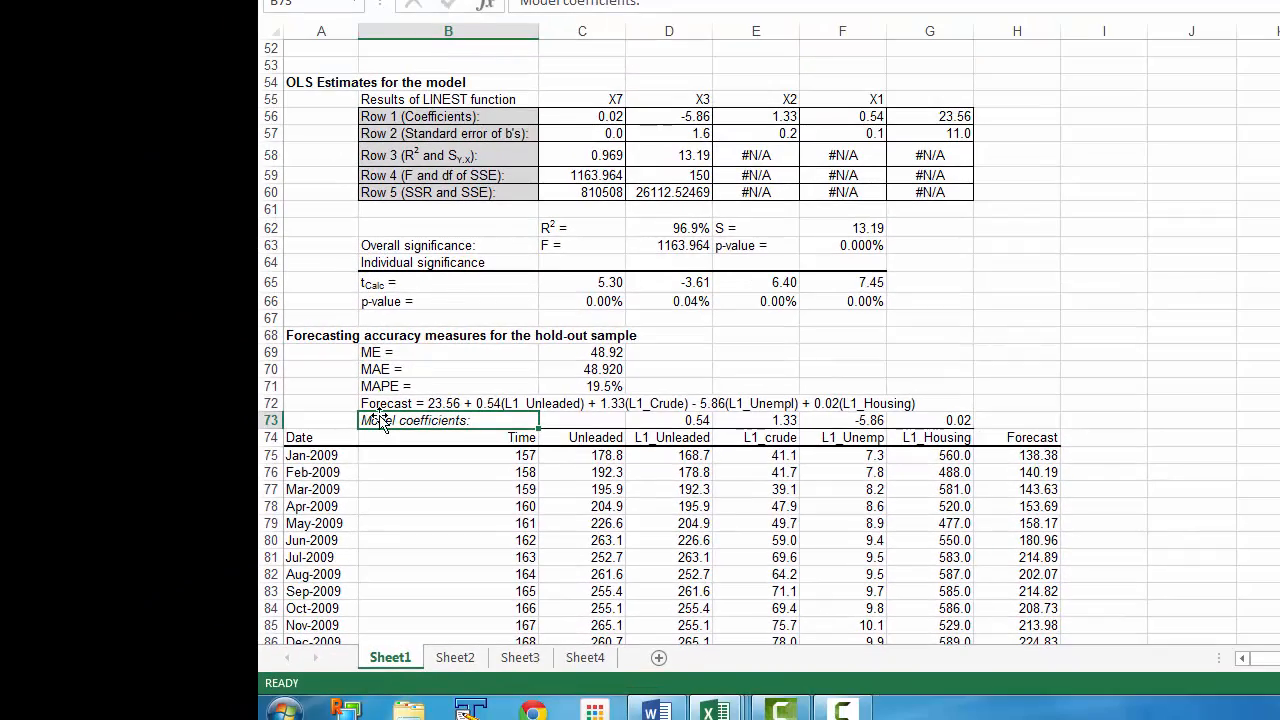
pyautogui.click(214, 431)
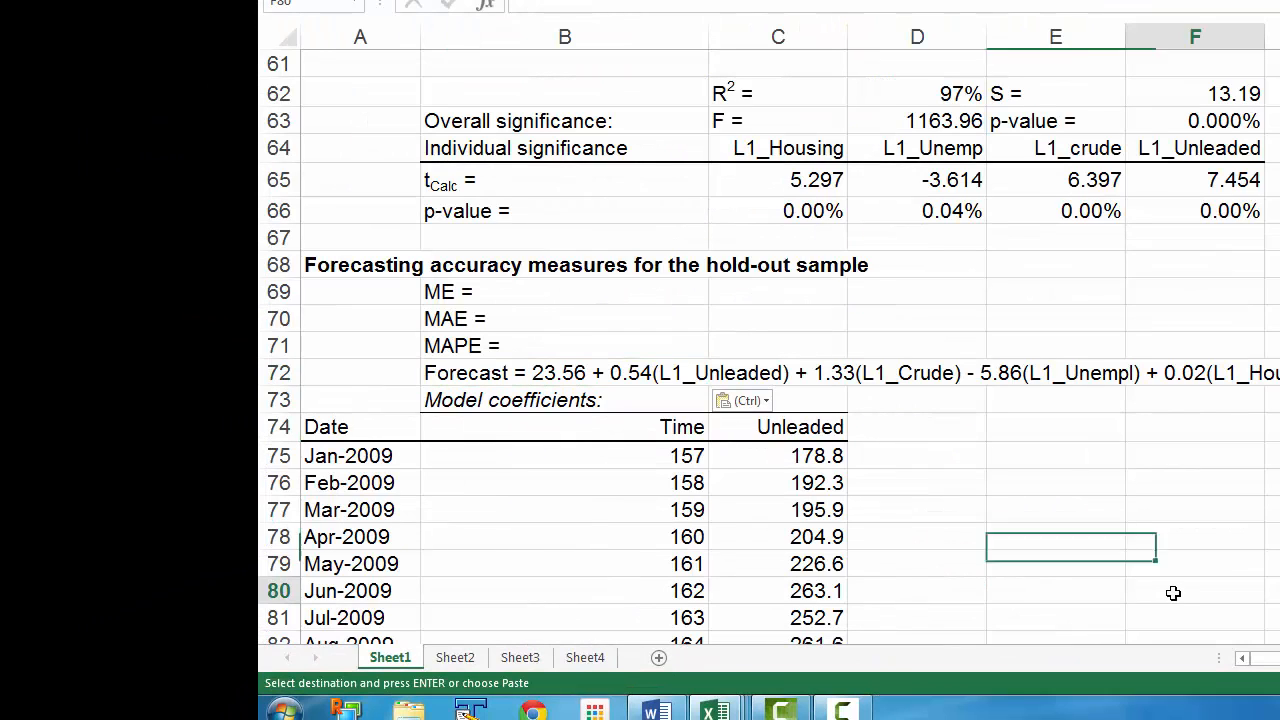
# Copy the L1_Unleaded and L1_crude labels from row 55 into D74 and E74
pyautogui.click(1170, 591)
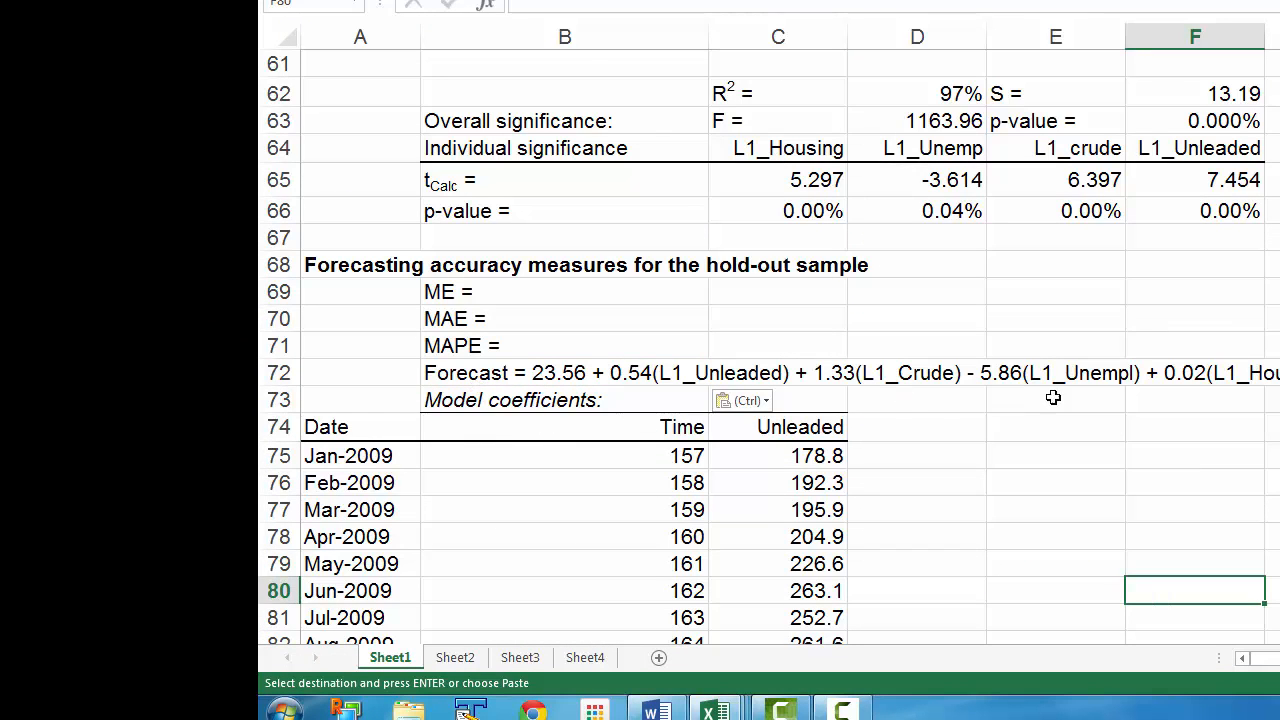
pyautogui.click(905, 432)
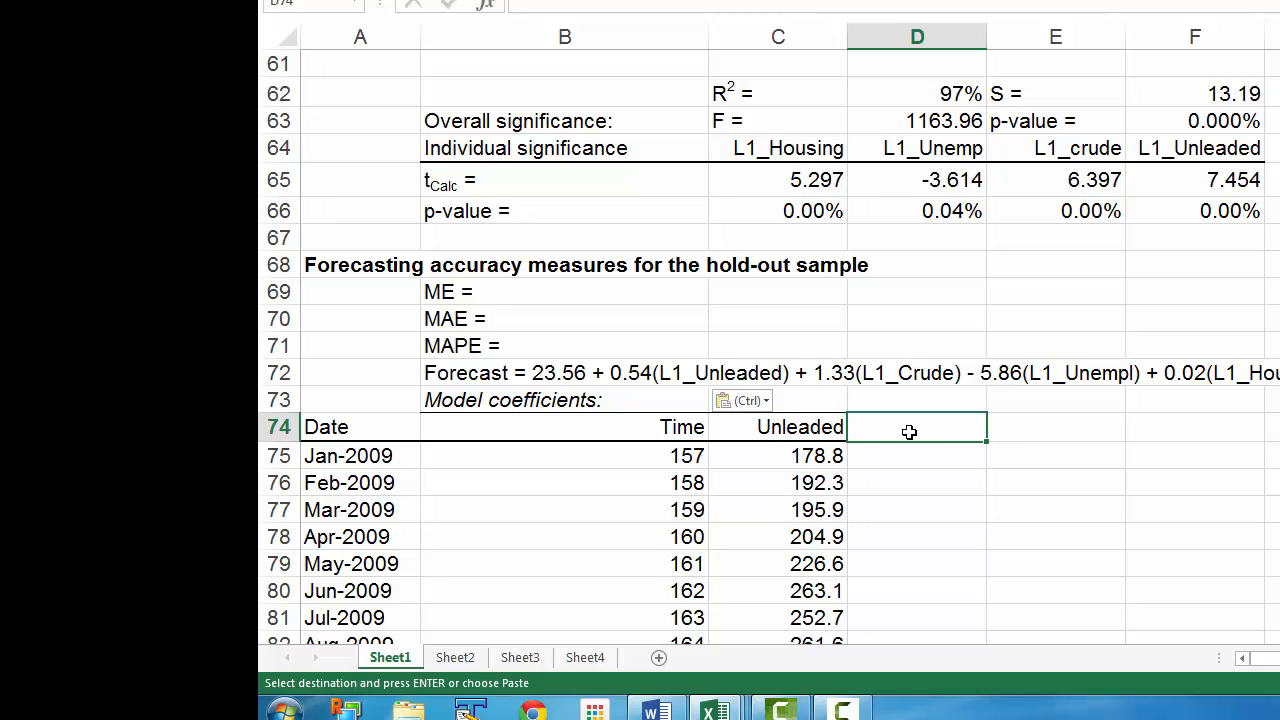
pyautogui.scroll(1, 917, 424)
pyautogui.scroll(2, 917, 424)
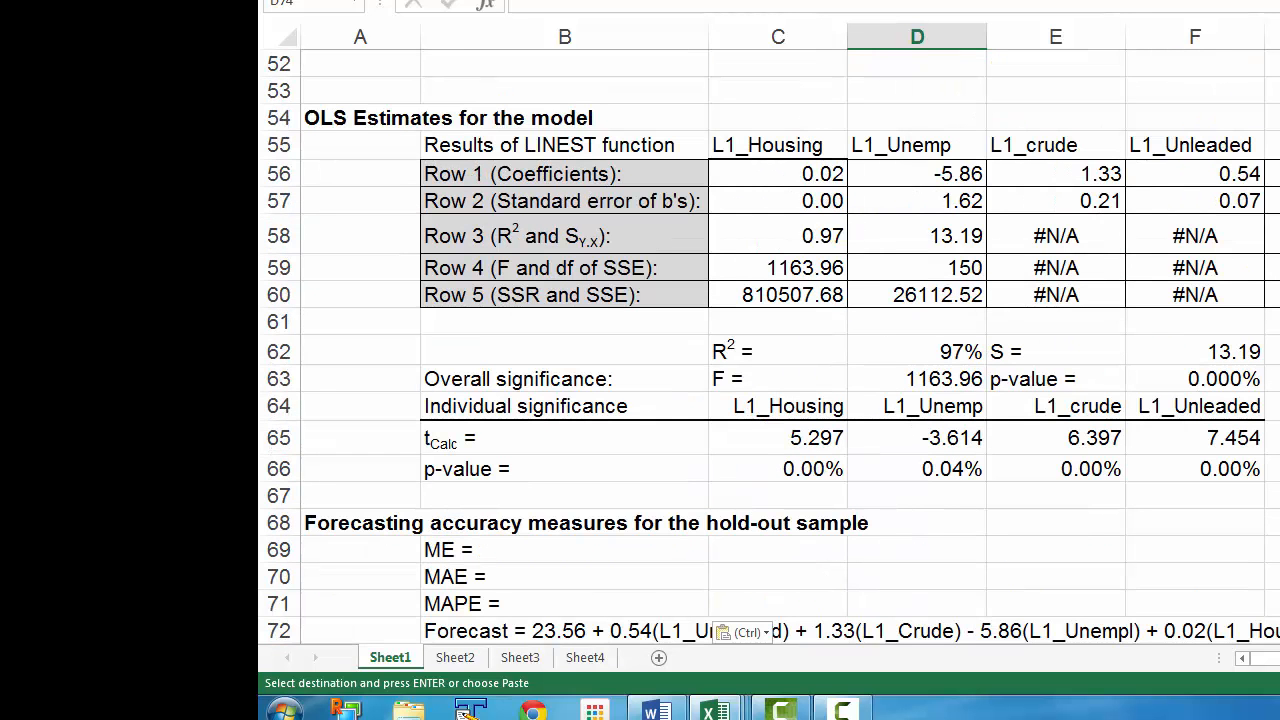
pyautogui.click(1242, 143)
pyautogui.scroll(-4, 1242, 143)
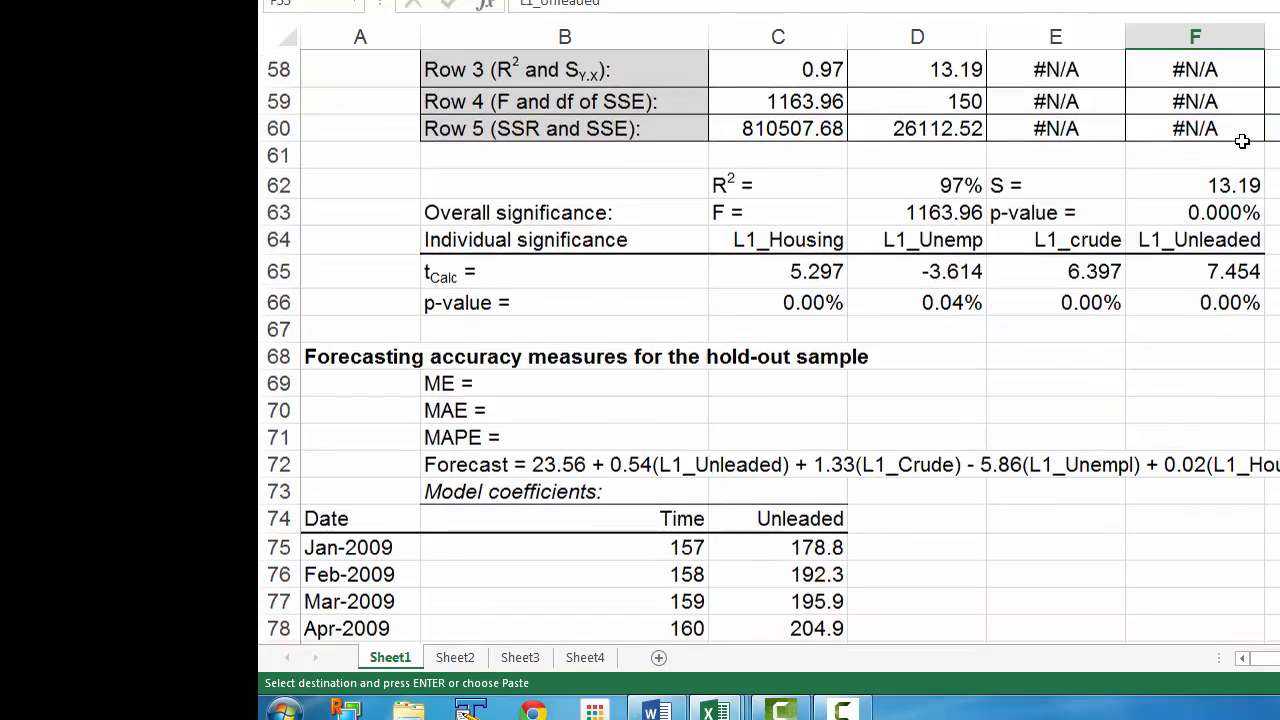
pyautogui.click(891, 350)
pyautogui.write('L1_Unleaded')
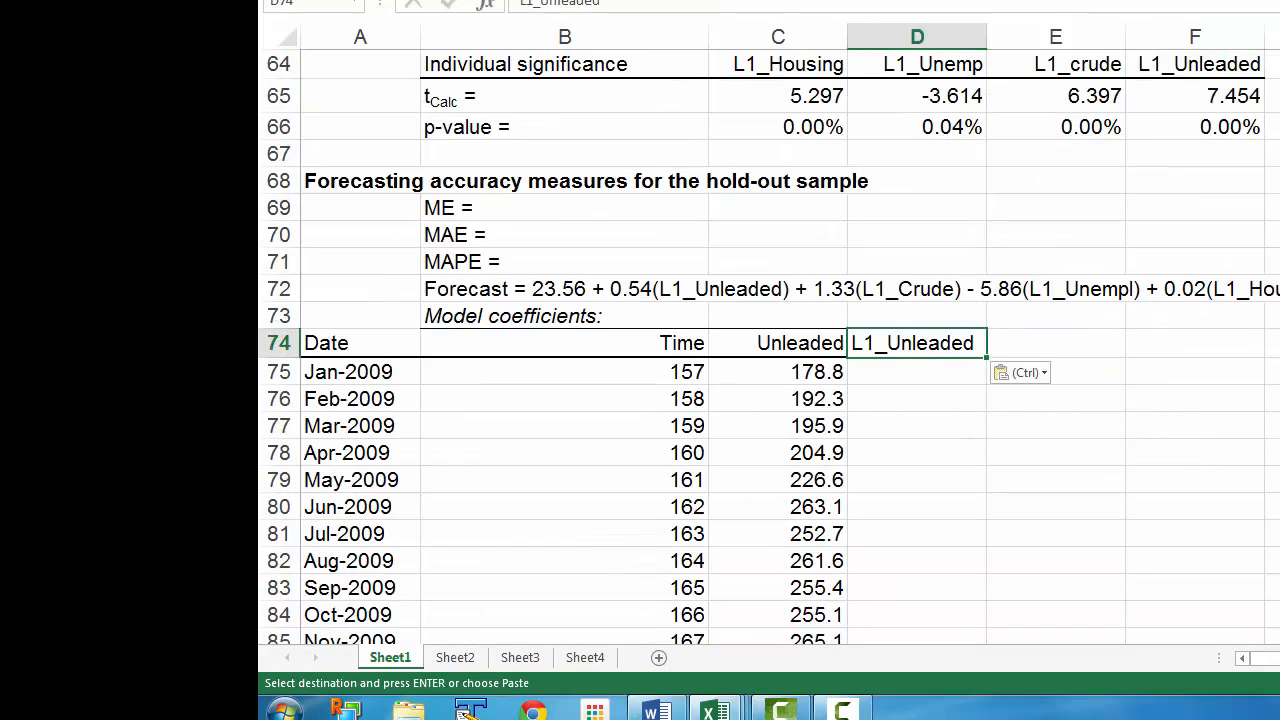
pyautogui.scroll(4, 1065, 320)
pyautogui.click(1043, 148)
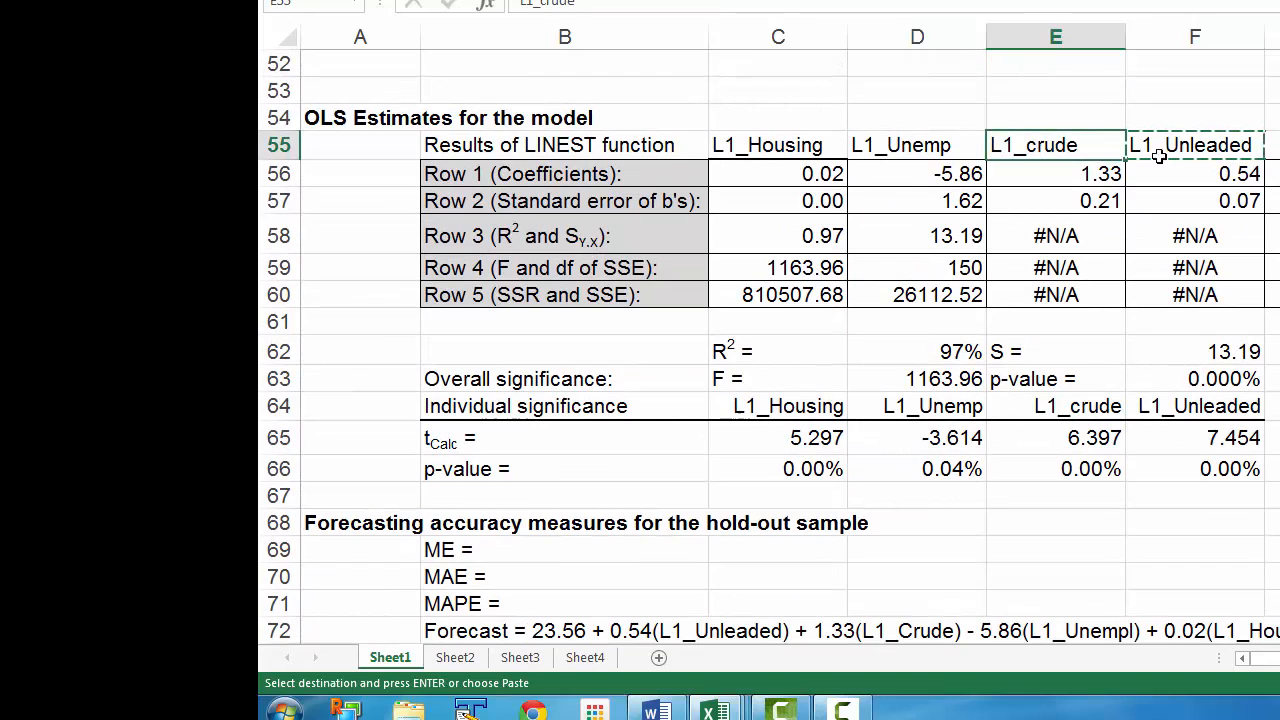
pyautogui.hotkey('ctrl', 'c')
pyautogui.scroll(-4, 1203, 166)
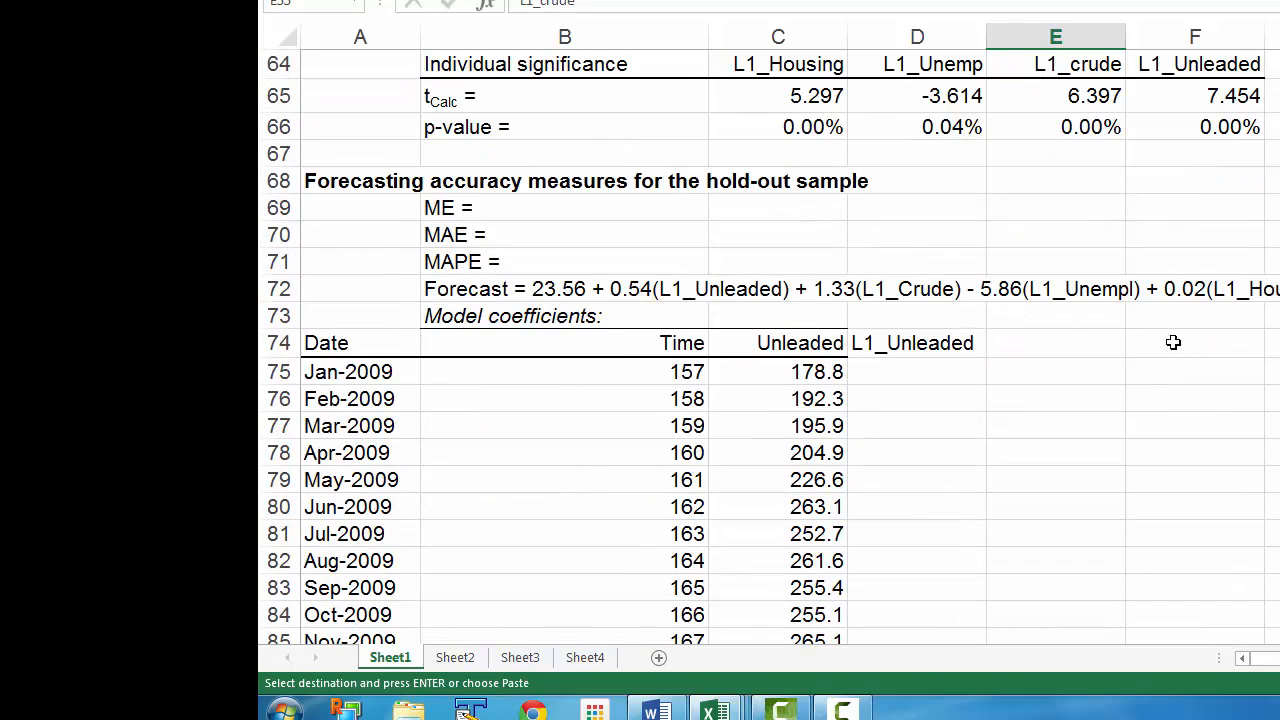
pyautogui.click(1057, 343)
pyautogui.hotkey('ctrl', 'v')
# Copy the L1_Unemp and L1_Housing labels into F74 and G74
pyautogui.scroll(3, 1110, 335)
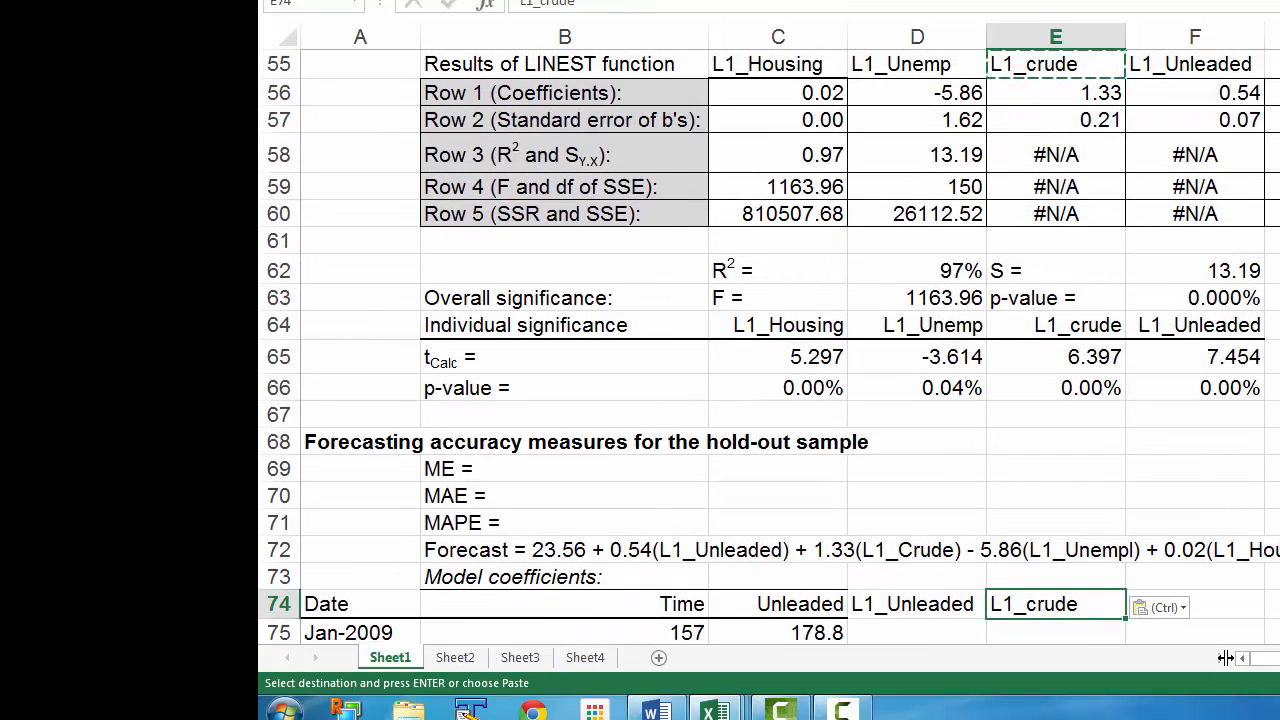
pyautogui.scroll(9, 1160, 489)
pyautogui.scroll(-6, 1075, 484)
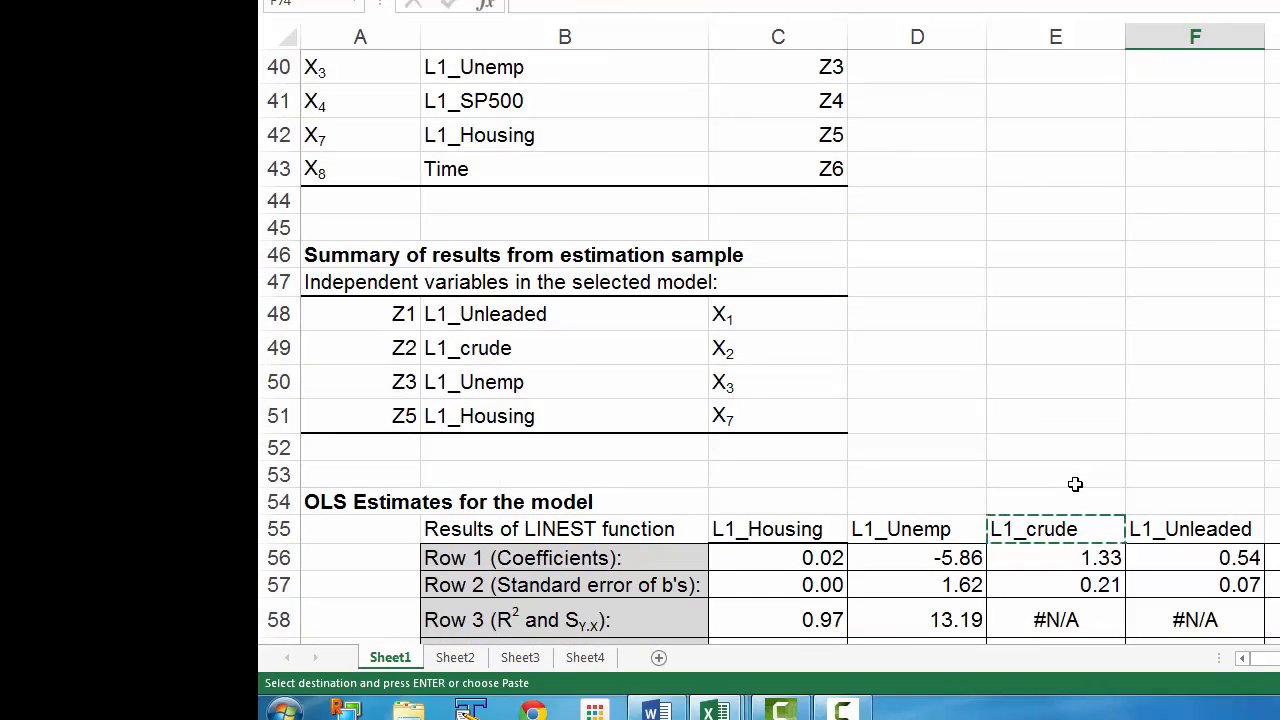
pyautogui.click(912, 345)
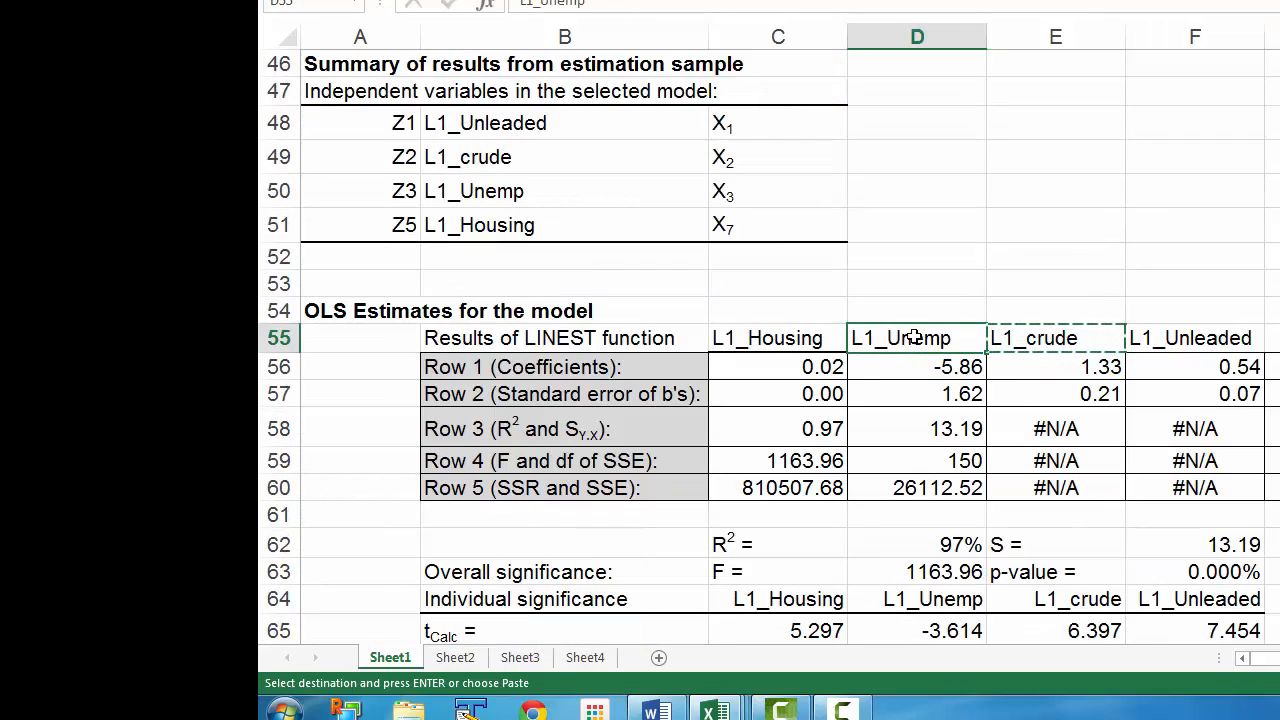
pyautogui.hotkey('ctrl', 'c')
pyautogui.scroll(-4, 917, 345)
pyautogui.click(1155, 521)
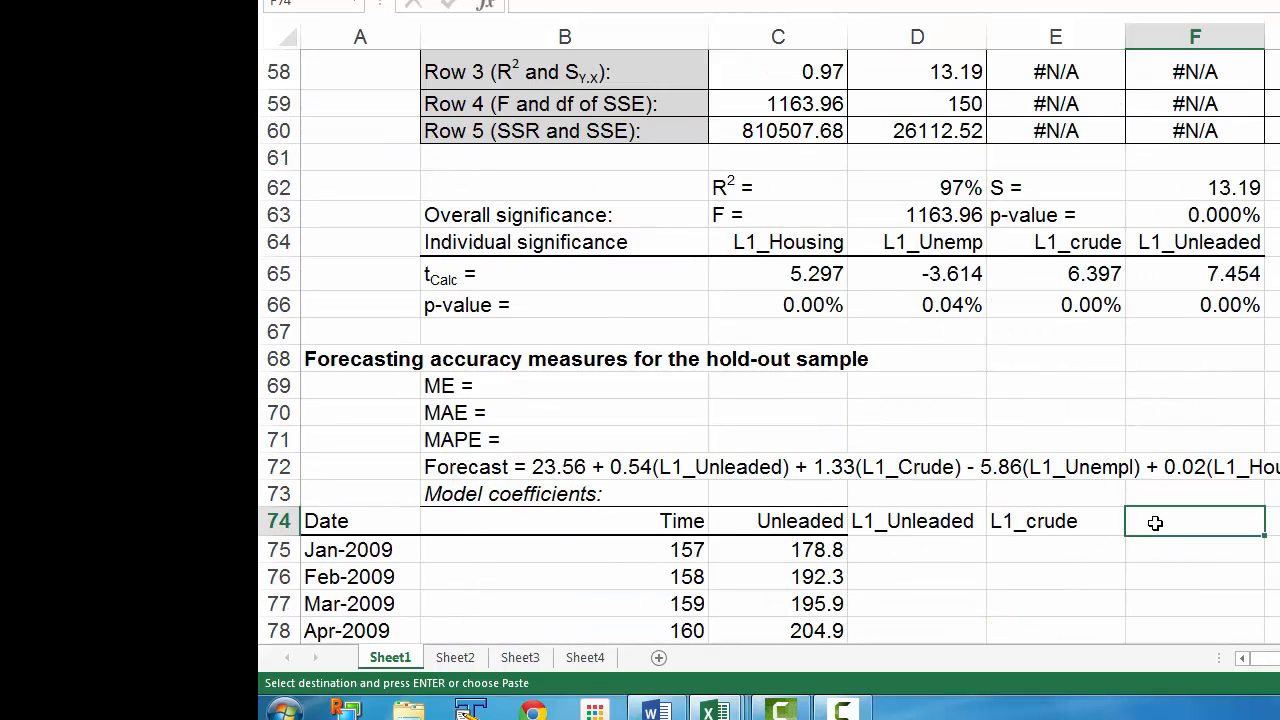
pyautogui.hotkey('ctrl', 'v')
pyautogui.scroll(3, 1123, 460)
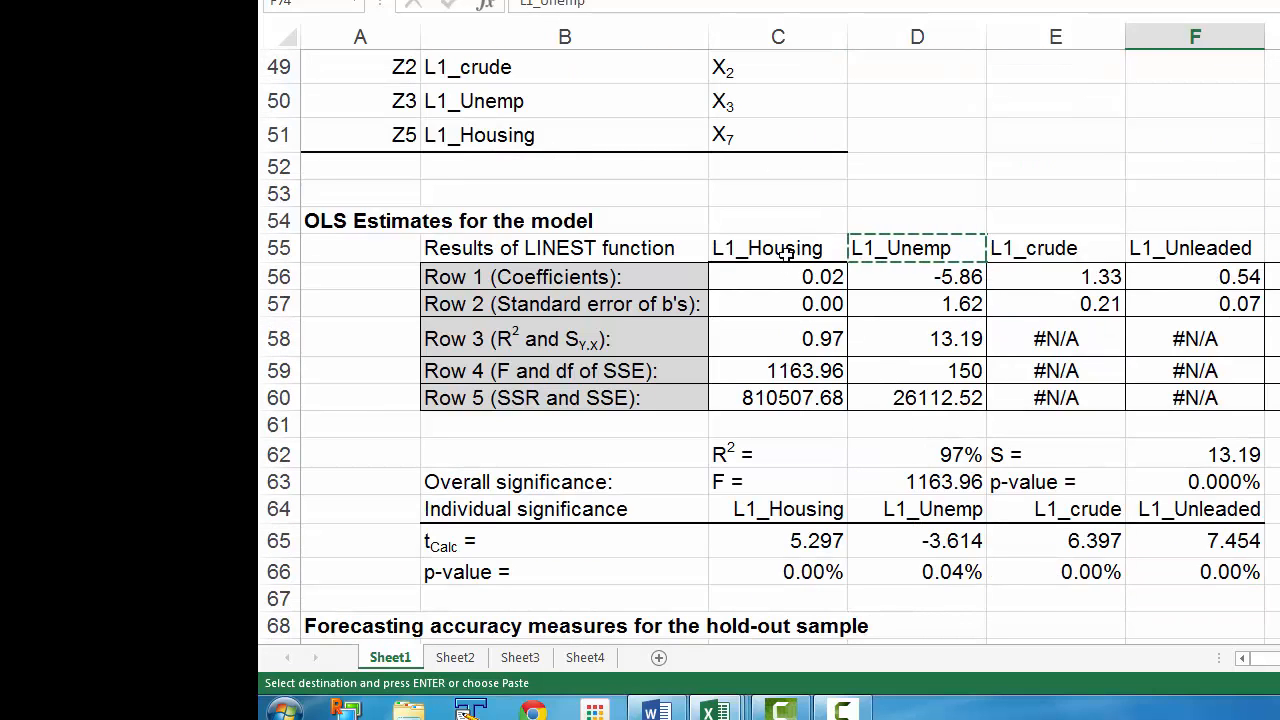
pyautogui.click(787, 249)
pyautogui.hotkey('ctrl', 'c')
pyautogui.scroll(-5, 786, 250)
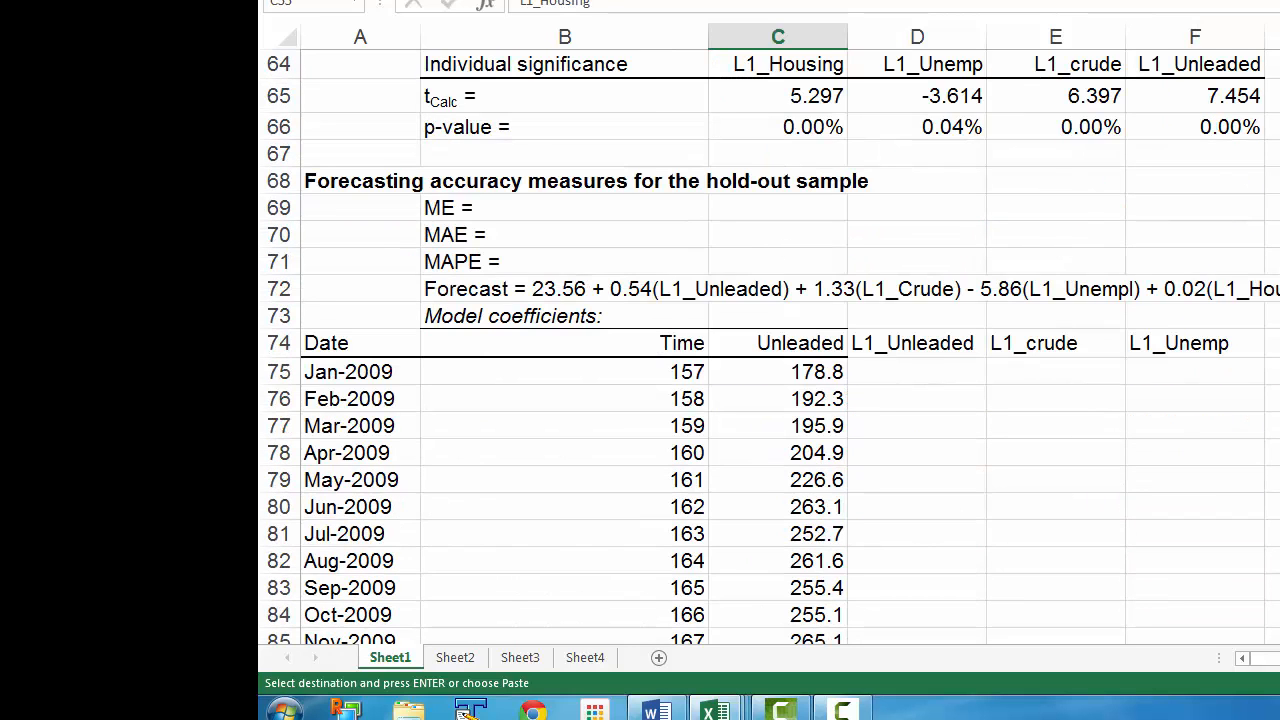
pyautogui.click(1273, 343)
pyautogui.hotkey('ctrl', 'v')
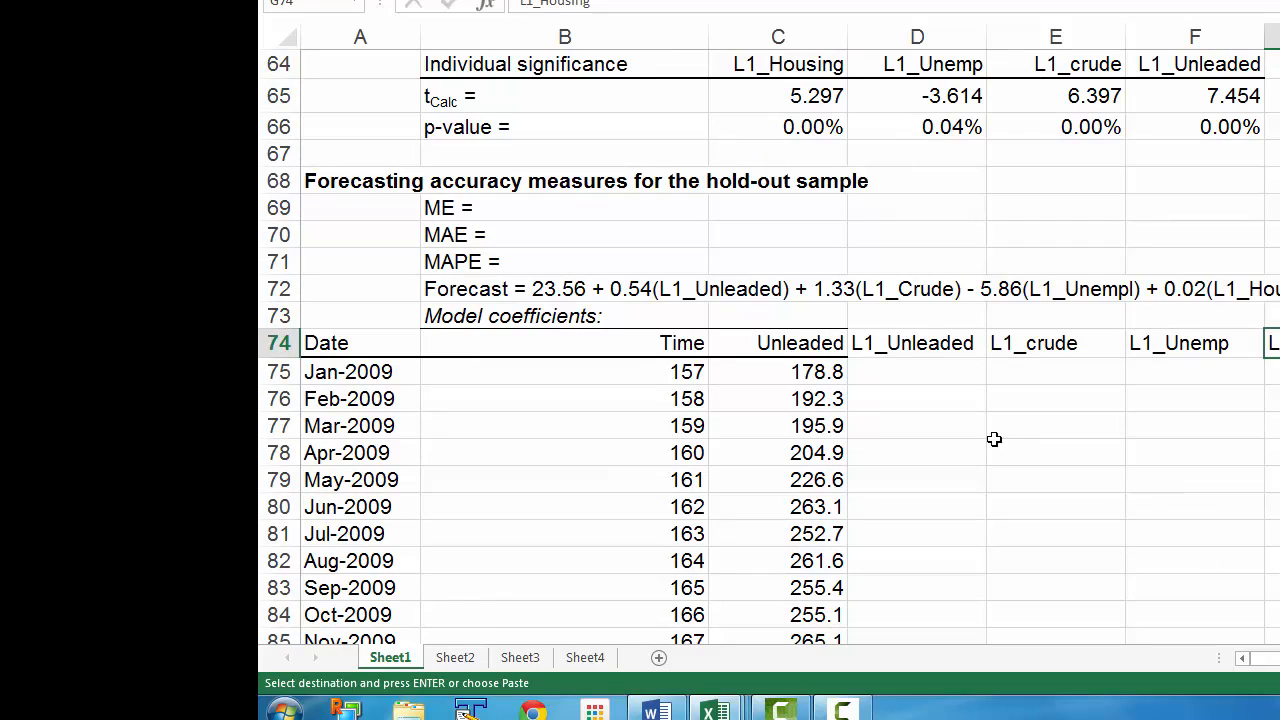
# Right-align the four variable headers in D74:G74
pyautogui.moveTo(880, 343); pyautogui.dragTo(1273, 342)
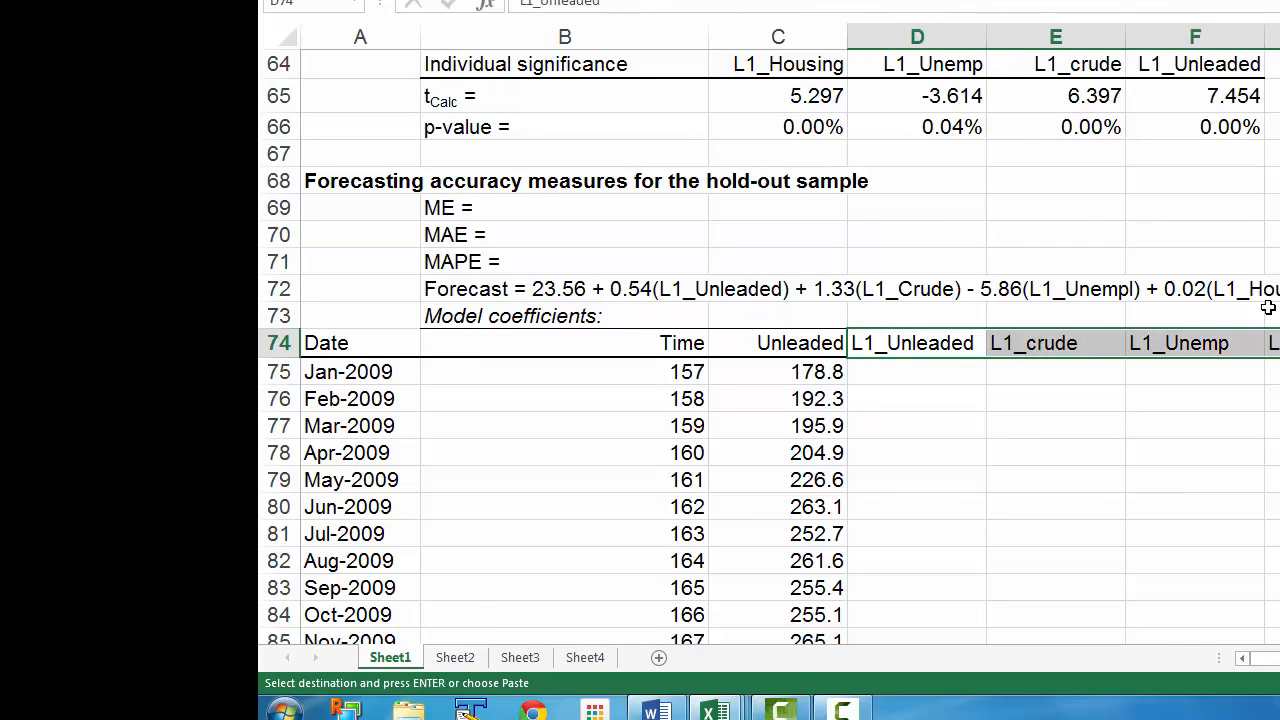
pyautogui.hotkey('alt', 'h')
pyautogui.press('a')
pyautogui.press('r')
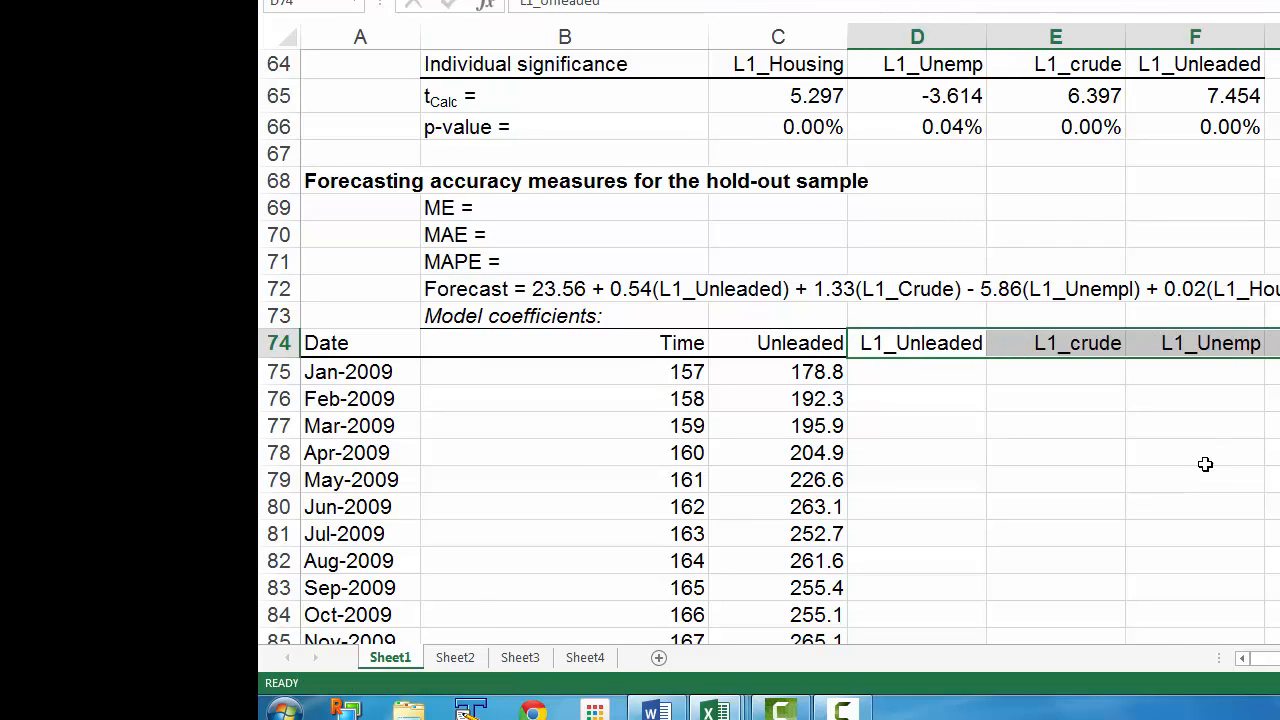
# Select the coefficient cells D73:G73 above the headers
pyautogui.moveTo(909, 320); pyautogui.dragTo(1268, 316)
pyautogui.moveTo(929, 343); pyautogui.dragTo(1272, 343)
pyautogui.moveTo(886, 318); pyautogui.dragTo(1266, 343)
pyautogui.moveTo(931, 318); pyautogui.dragTo(1266, 316)
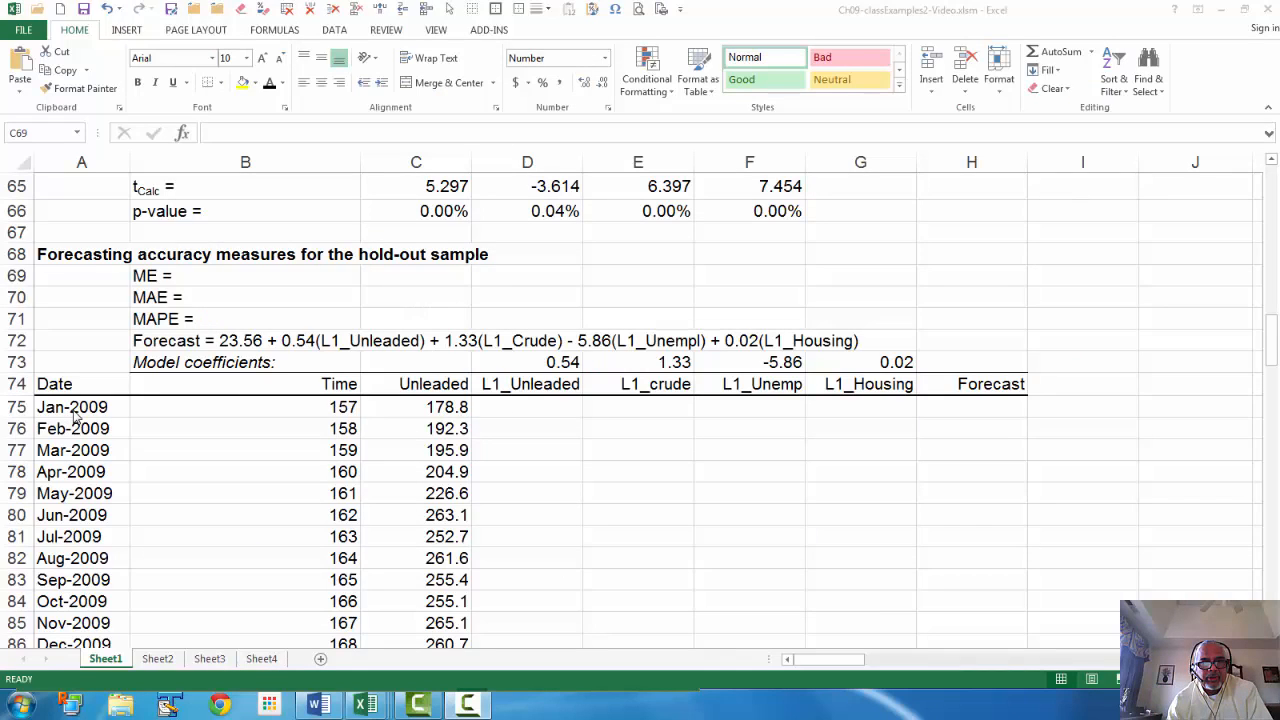
# Select D75, the first L1_Unleaded data cell
pyautogui.click(518, 406)
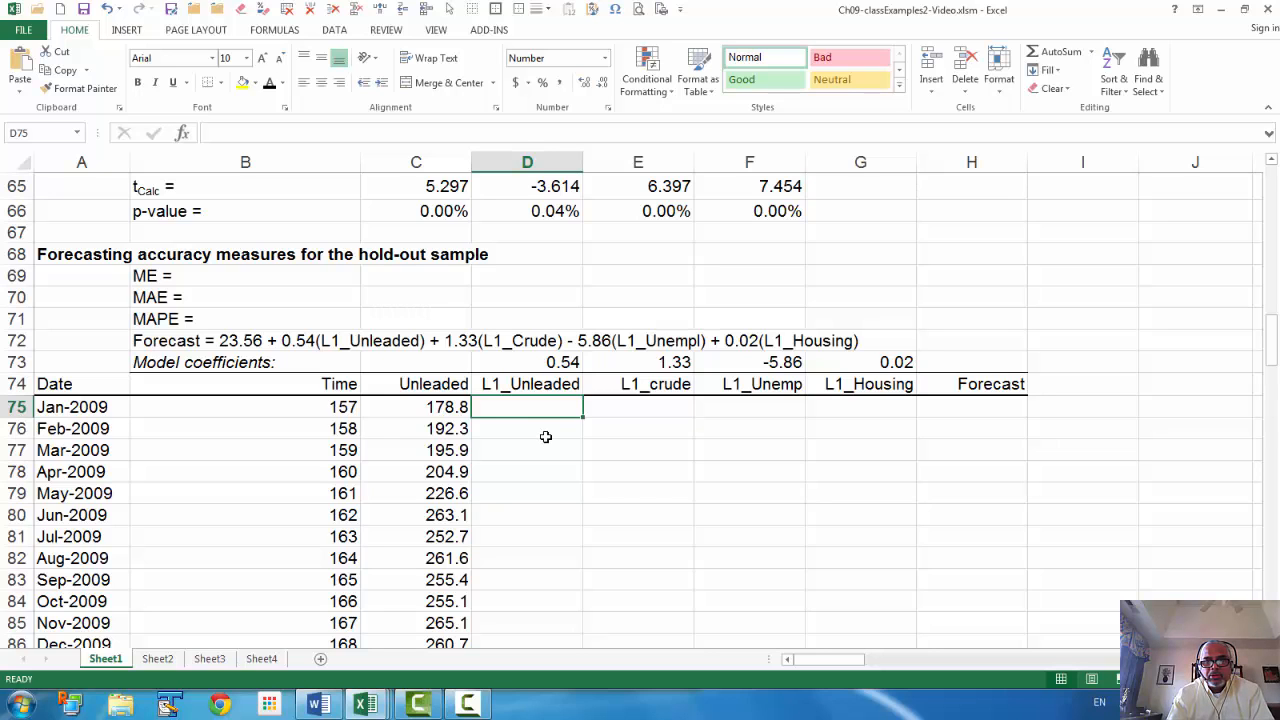
pyautogui.press('Right')
pyautogui.press('Right')
pyautogui.press('Right')
pyautogui.press('Right')
pyautogui.press('Right')
pyautogui.press('Right')
pyautogui.press('Right')
pyautogui.press('Right')
pyautogui.press('Right')
pyautogui.press('Right')
pyautogui.press('Right')
pyautogui.press('Right')
pyautogui.press('Right')
pyautogui.press('Left')
pyautogui.press('Left')
pyautogui.press('Left')
pyautogui.press('Left')
pyautogui.press('Left')
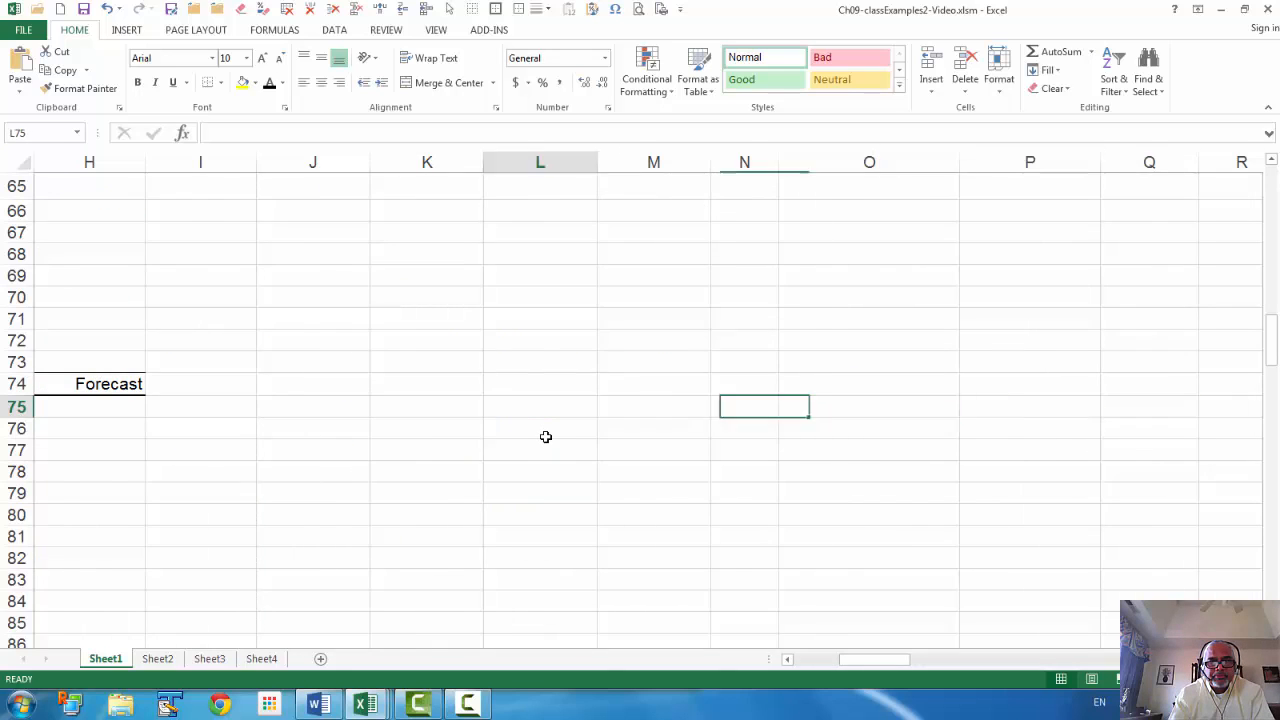
pyautogui.press('Left')
pyautogui.press('Left')
pyautogui.press('Left')
pyautogui.press('Left')
pyautogui.press('Left')
pyautogui.press('Left')
pyautogui.press('Left')
pyautogui.press('Left')
pyautogui.press('Left')
pyautogui.press('Left')
pyautogui.press('Left')
pyautogui.press('Right')
pyautogui.press('Right')
# Link D75 to the Jan-2009 L1_Unleaded value 168.7 in AP179
pyautogui.press('Right')
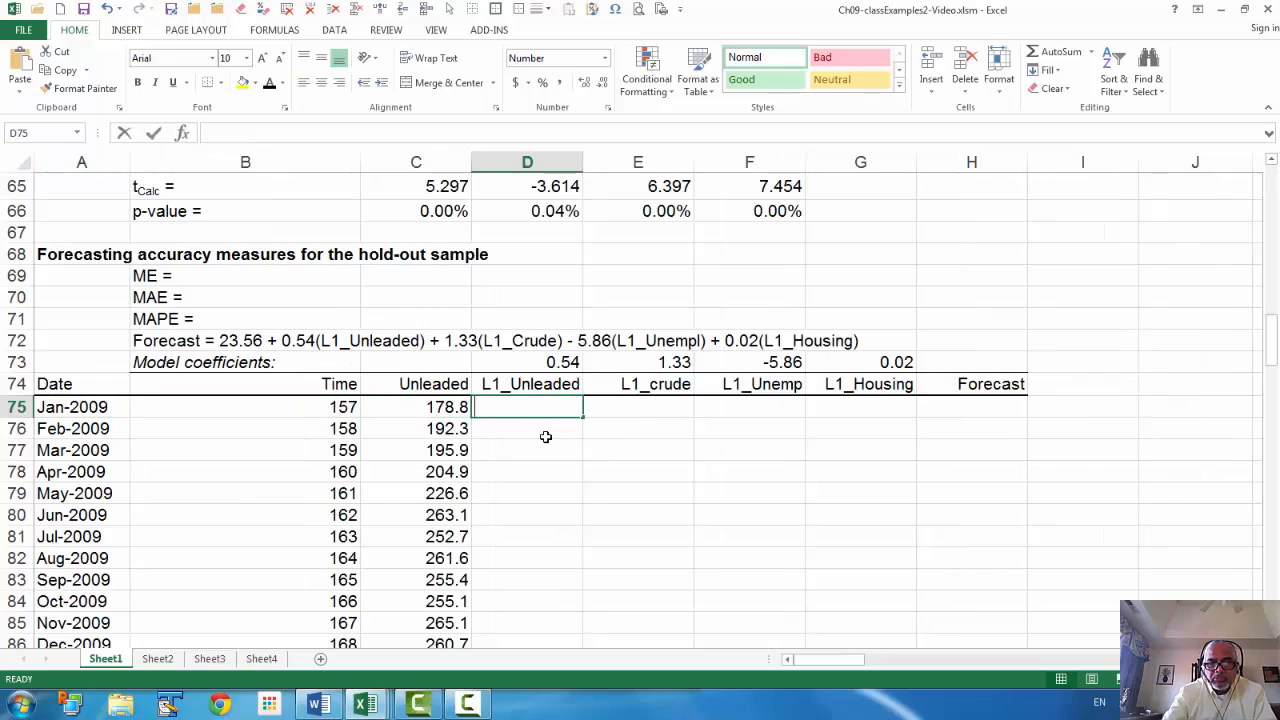
pyautogui.write('=')
pyautogui.press('Right')
pyautogui.press('Right')
pyautogui.press('Right')
pyautogui.press('Right')
pyautogui.press('Right')
pyautogui.press('Right')
pyautogui.press('Right')
pyautogui.press('Right')
pyautogui.press('Right')
pyautogui.press('Right')
pyautogui.press('Right')
pyautogui.press('Right')
pyautogui.press('Right')
pyautogui.press('Right')
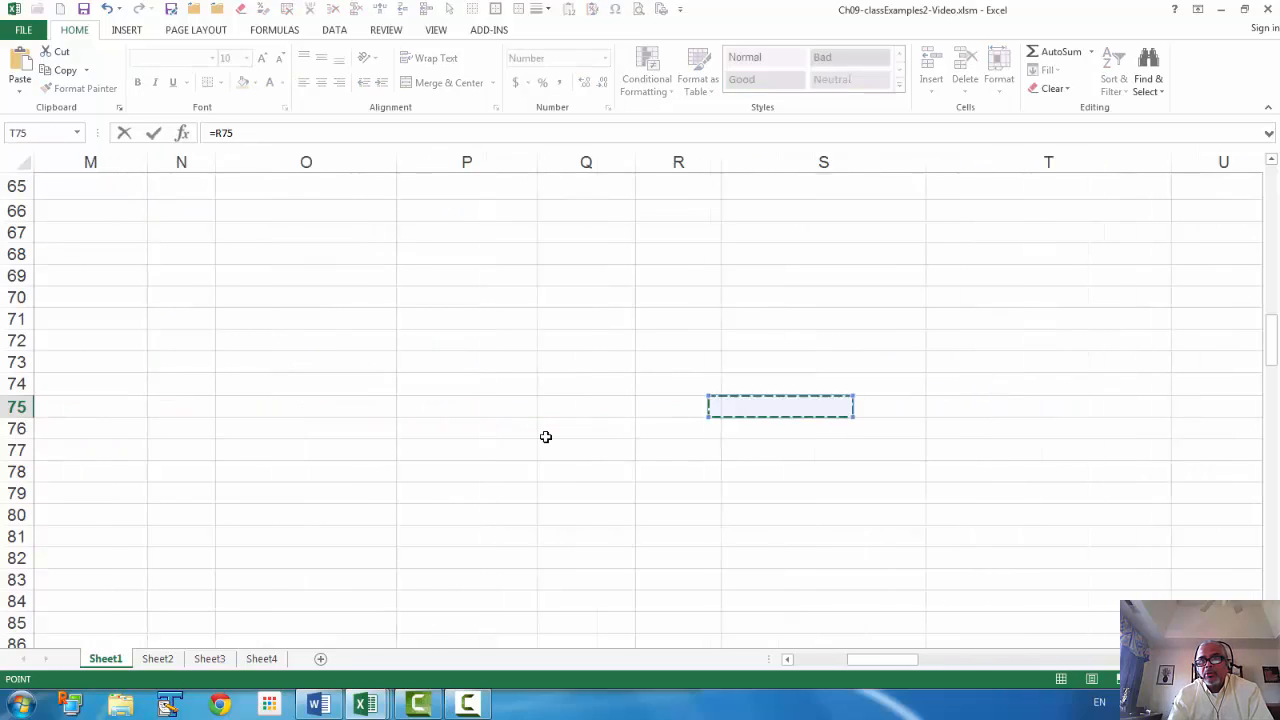
pyautogui.press('Right')
pyautogui.press('Right')
pyautogui.press('Right')
pyautogui.press('Right')
pyautogui.press('Right')
pyautogui.press('Right')
pyautogui.press('Right')
pyautogui.press('Right')
pyautogui.press('Right')
pyautogui.press('Right')
pyautogui.press('Right')
pyautogui.press('Right')
pyautogui.press('Right')
pyautogui.press('Right')
pyautogui.press('Right')
pyautogui.press('Right')
pyautogui.press('Right')
pyautogui.press('Right')
pyautogui.press('Right')
pyautogui.press('Right')
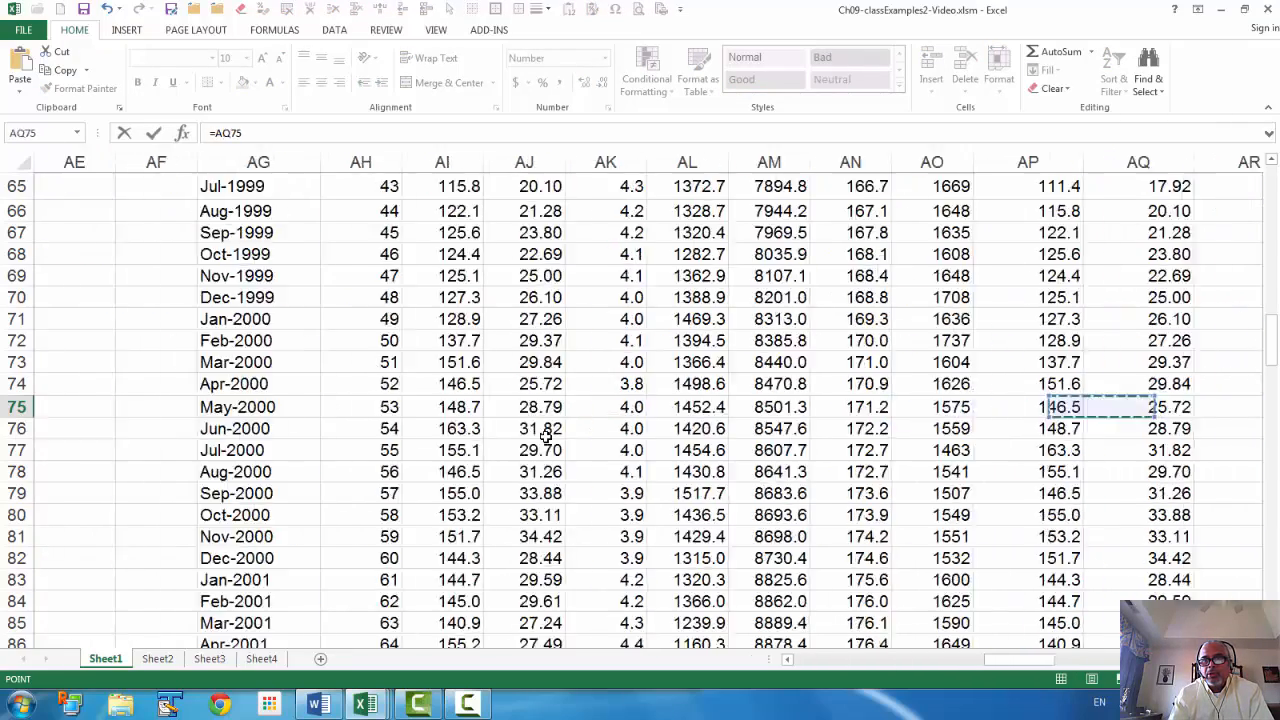
pyautogui.press('Right')
pyautogui.press('Right')
pyautogui.press('Right')
pyautogui.press('Right')
pyautogui.press('Right')
pyautogui.press('Right')
pyautogui.press('Left')
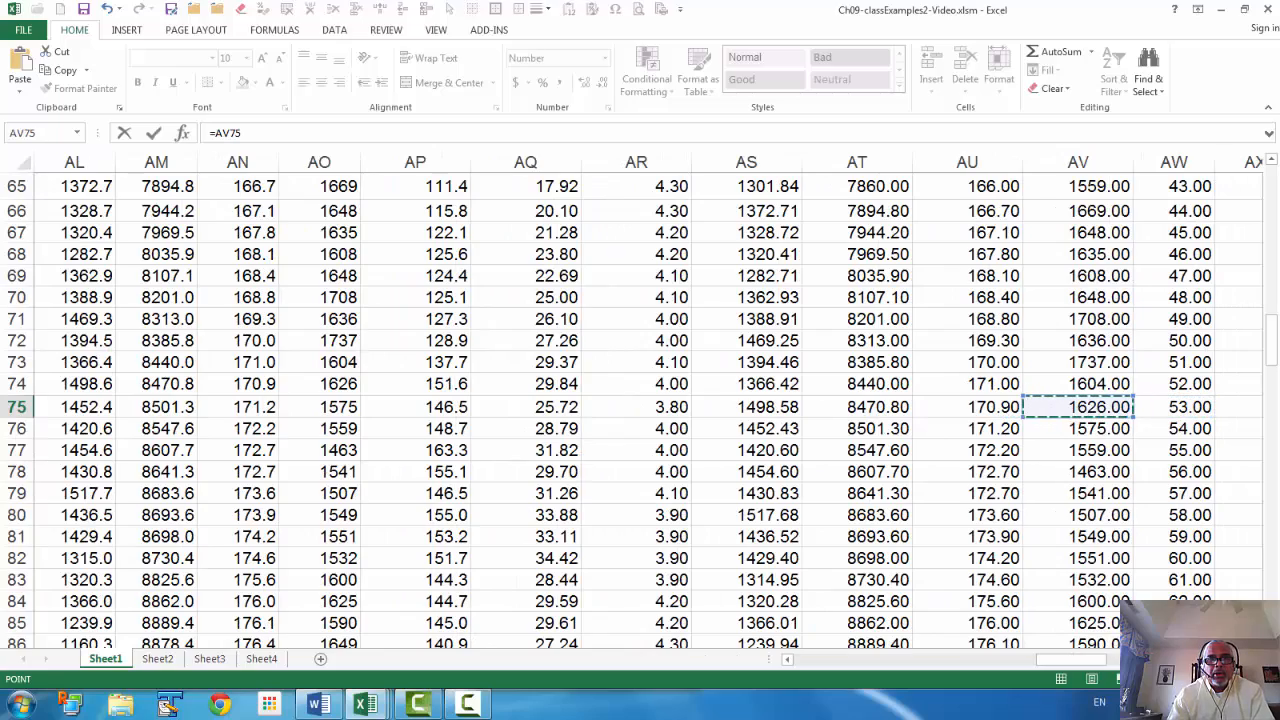
pyautogui.scroll(13, 377, 304)
pyautogui.scroll(8, 377, 304)
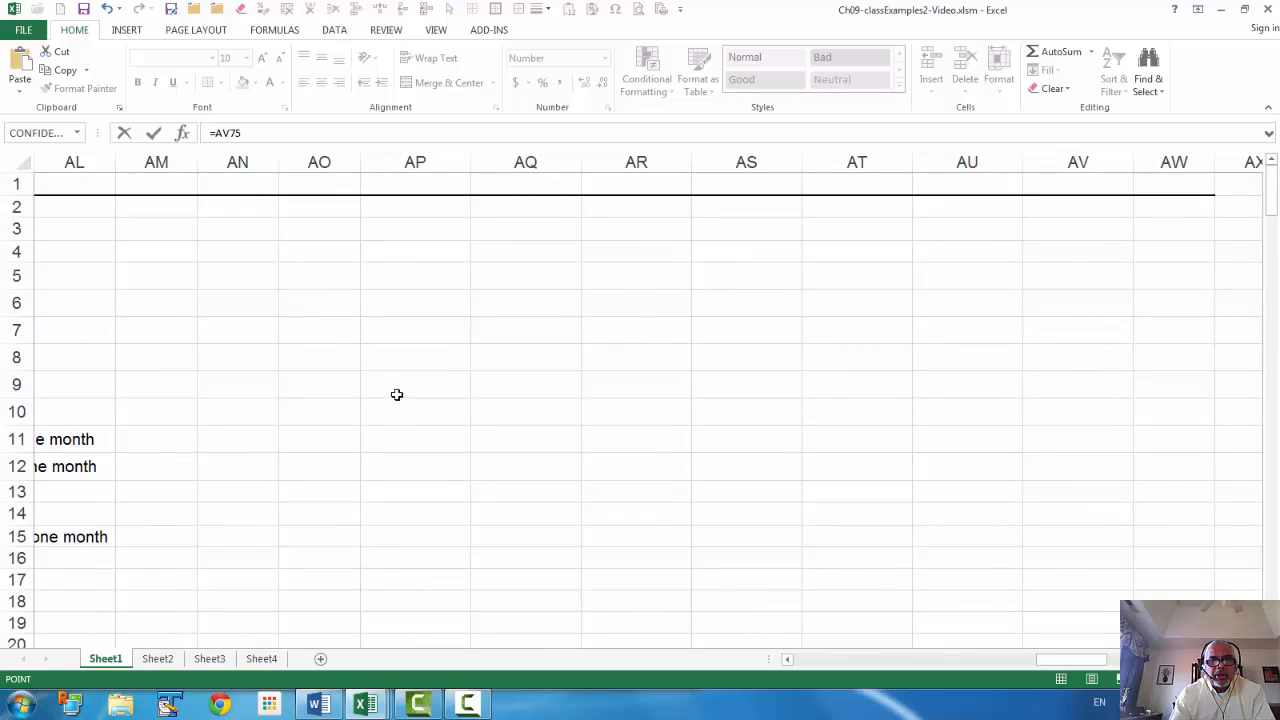
pyautogui.scroll(-4, 397, 394)
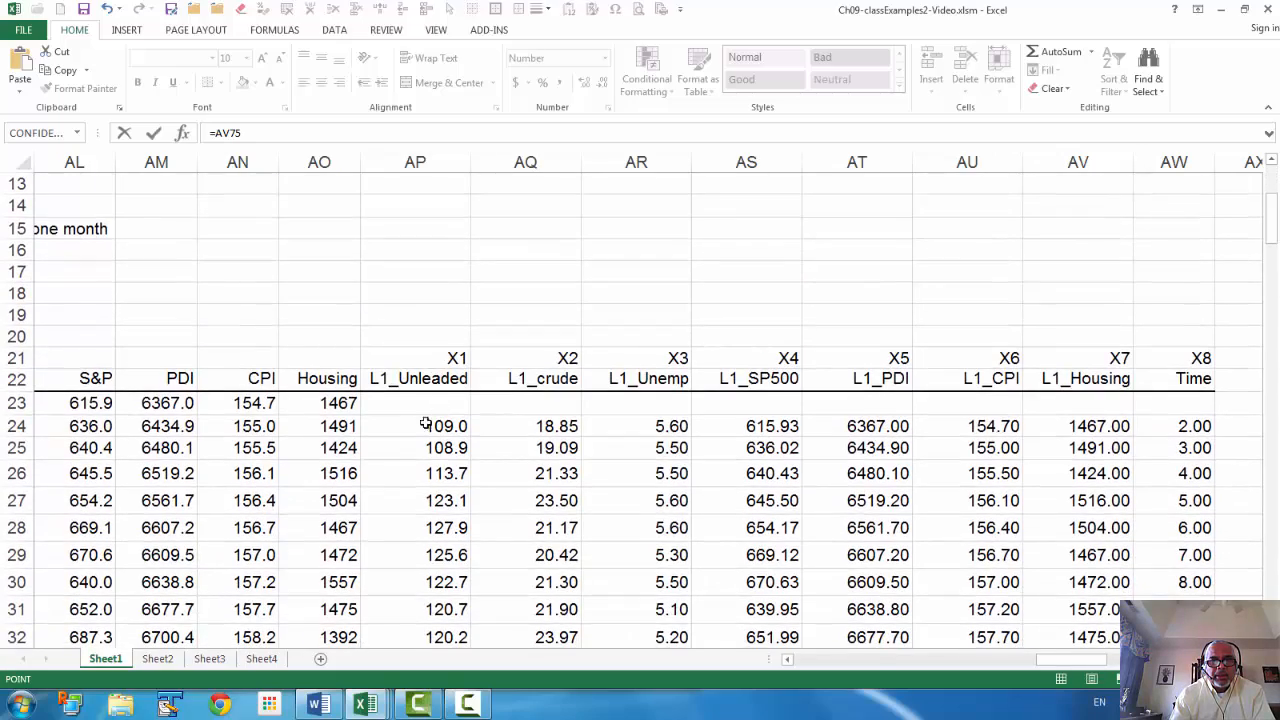
pyautogui.click(449, 473)
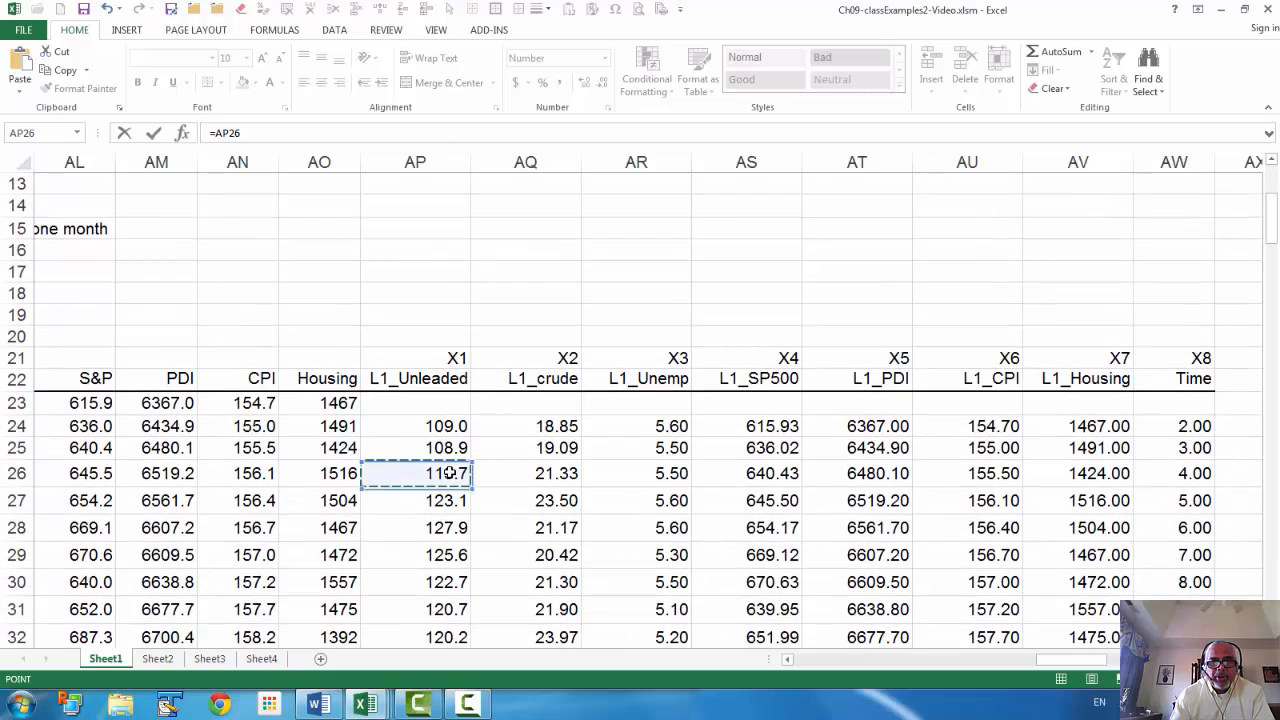
pyautogui.hotkey('ctrl', 'Down')
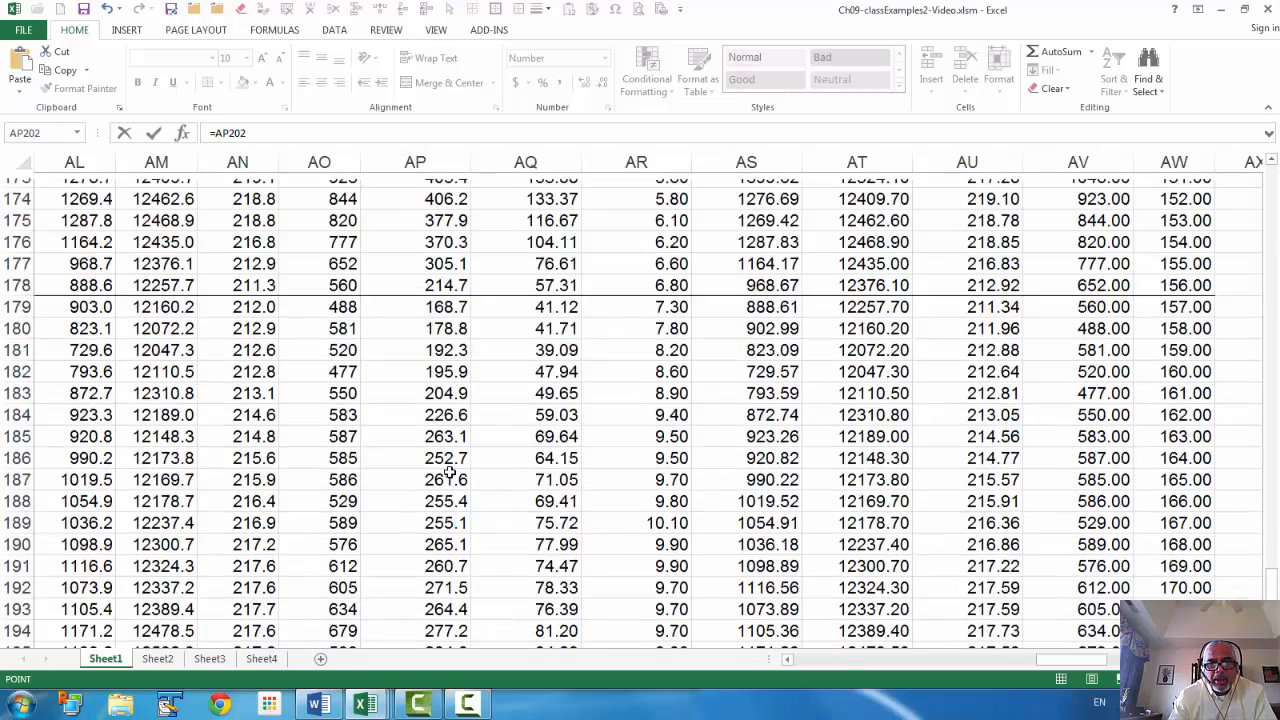
pyautogui.press('Up')
pyautogui.press('Up')
pyautogui.press('Up')
pyautogui.press('Up')
pyautogui.press('Up')
pyautogui.press('Up')
pyautogui.press('Up')
pyautogui.press('Up')
pyautogui.press('Up')
pyautogui.press('Up')
pyautogui.press('Up')
pyautogui.press('Up')
pyautogui.press('Up')
pyautogui.press('Up')
pyautogui.press('Up')
pyautogui.press('Up')
pyautogui.press('Up')
pyautogui.press('Up')
pyautogui.press('Up')
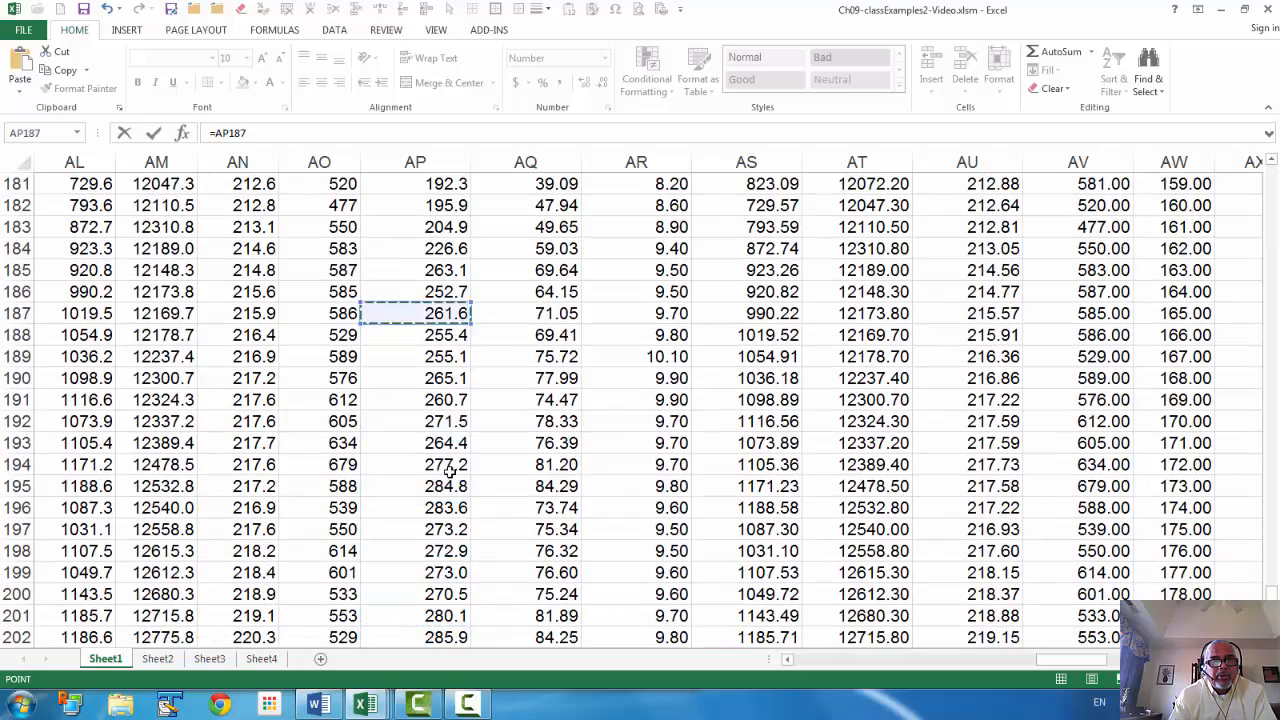
pyautogui.press('Up')
pyautogui.press('Up')
pyautogui.press('Up')
pyautogui.press('Up')
pyautogui.press('Up')
pyautogui.press('Up')
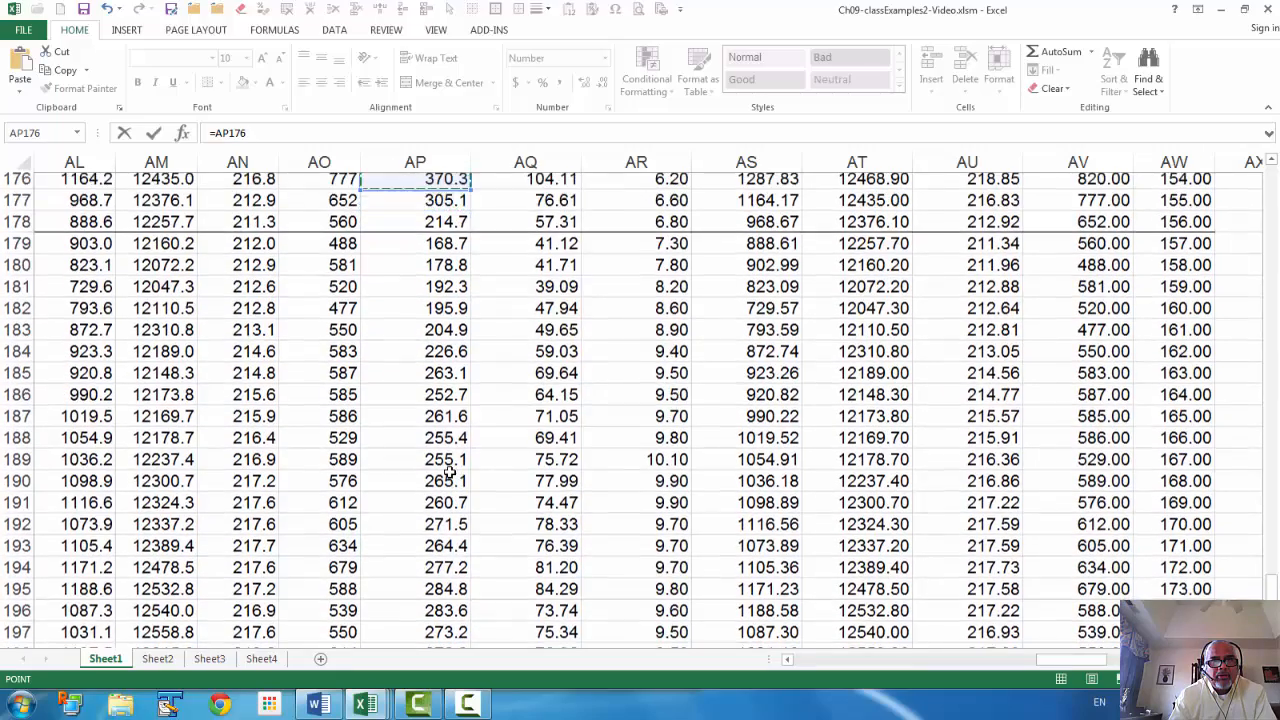
pyautogui.press('Down')
pyautogui.press('Down')
pyautogui.press('Down')
pyautogui.press('Down')
pyautogui.press('Up')
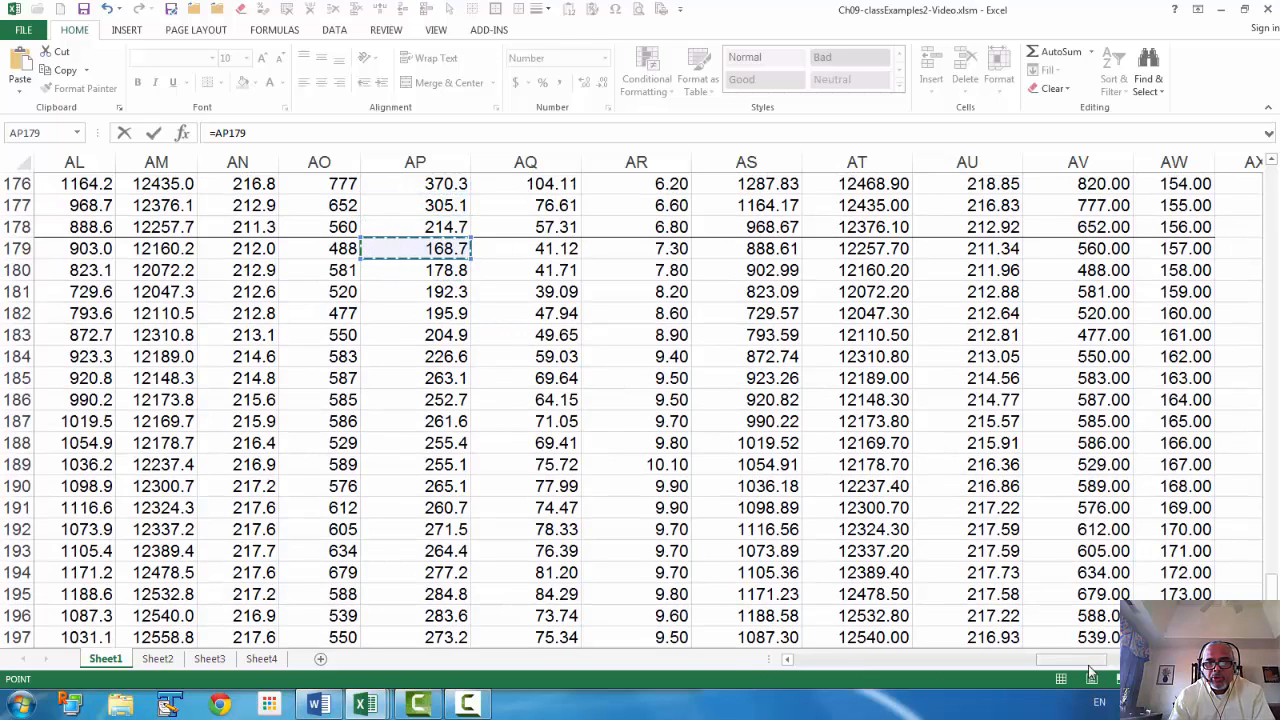
pyautogui.moveTo(1090, 660); pyautogui.dragTo(1045, 663)
pyautogui.moveTo(1045, 663); pyautogui.dragTo(1045, 663)
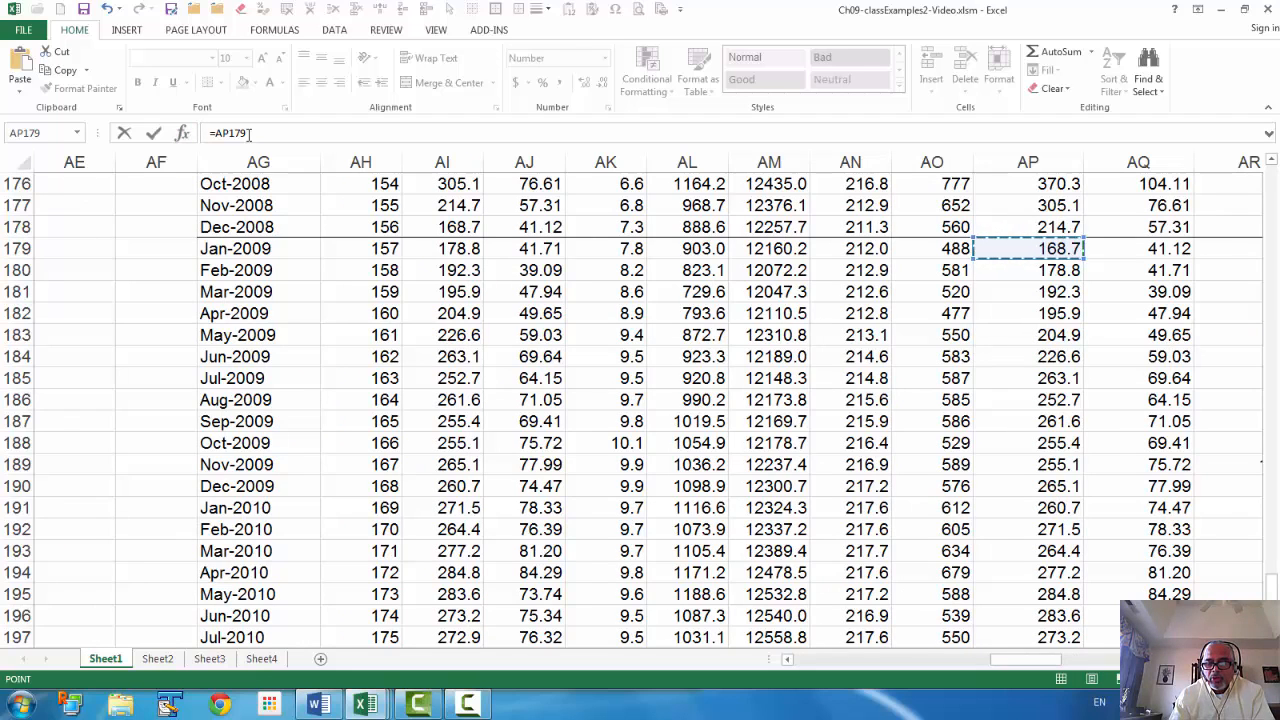
pyautogui.press('Return')
# Copy D75's lag formula into E75:F75, giving L1_crude 41.1 and L1_Unemp 7.3
pyautogui.press('Left')
pyautogui.press('Up')
pyautogui.press('Up')
pyautogui.press('Up')
pyautogui.press('Up')
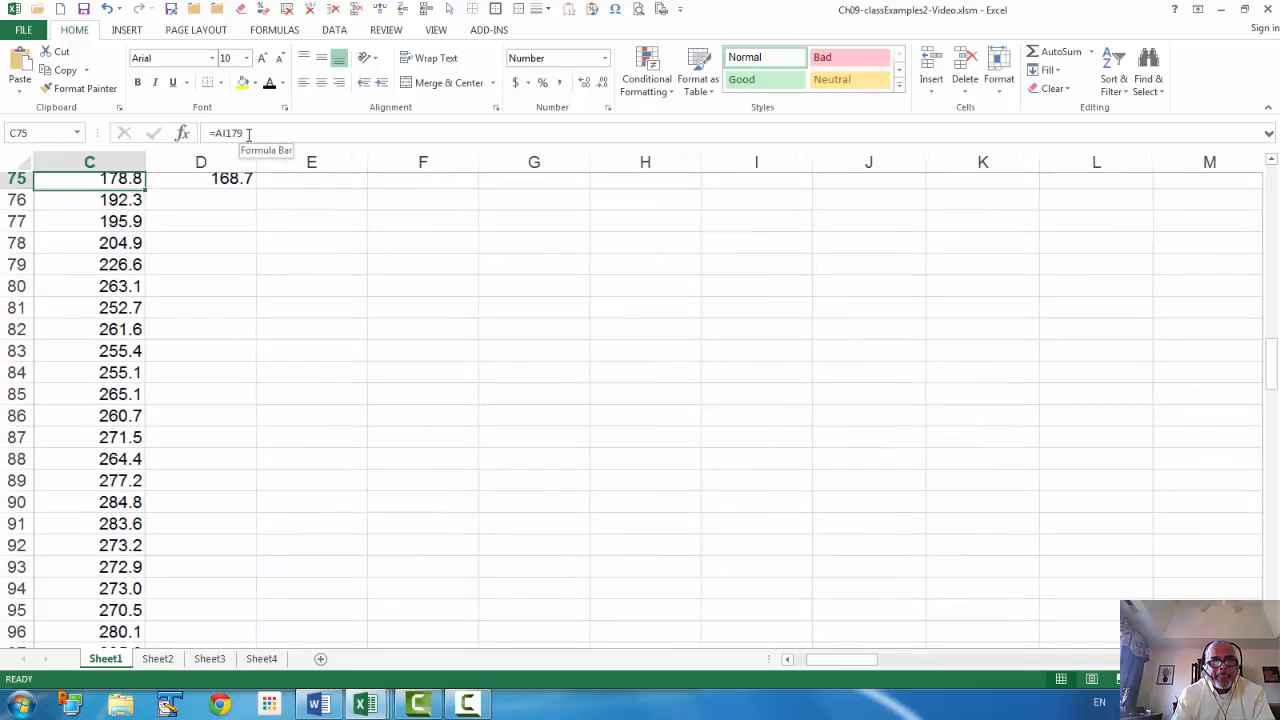
pyautogui.press('Down')
pyautogui.press('Down')
pyautogui.press('Down')
pyautogui.press('Right')
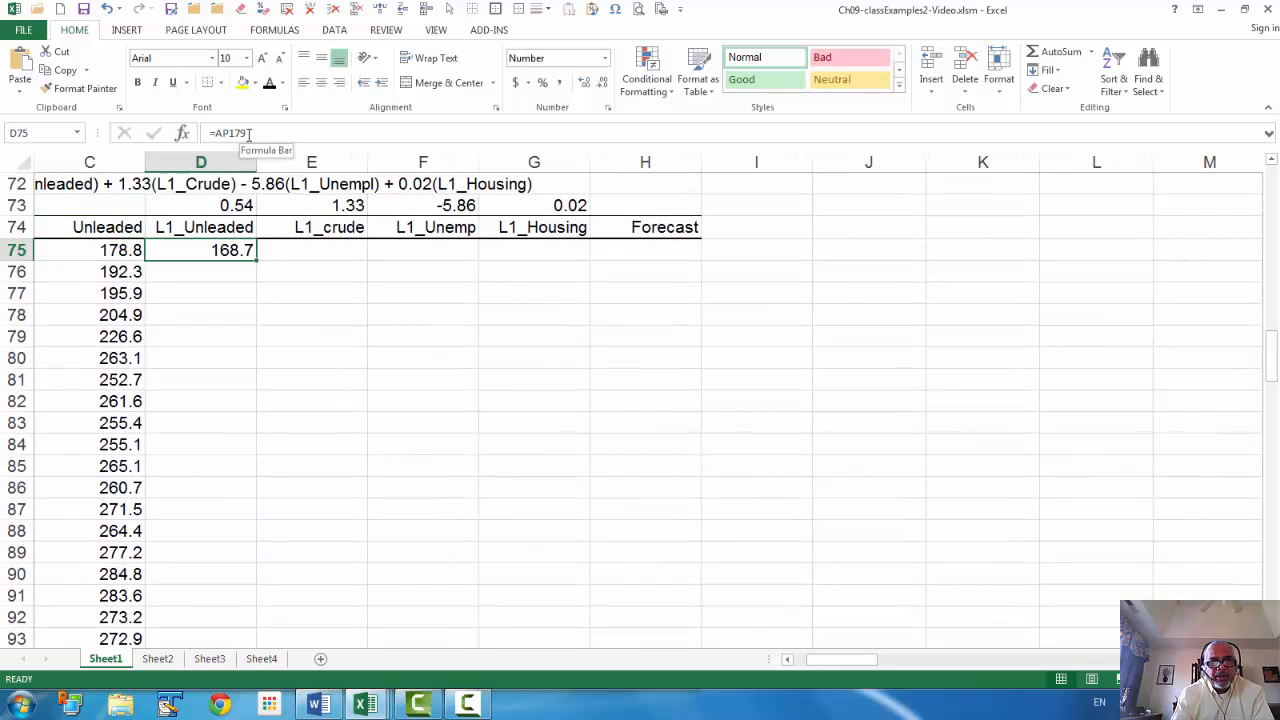
pyautogui.press('Right')
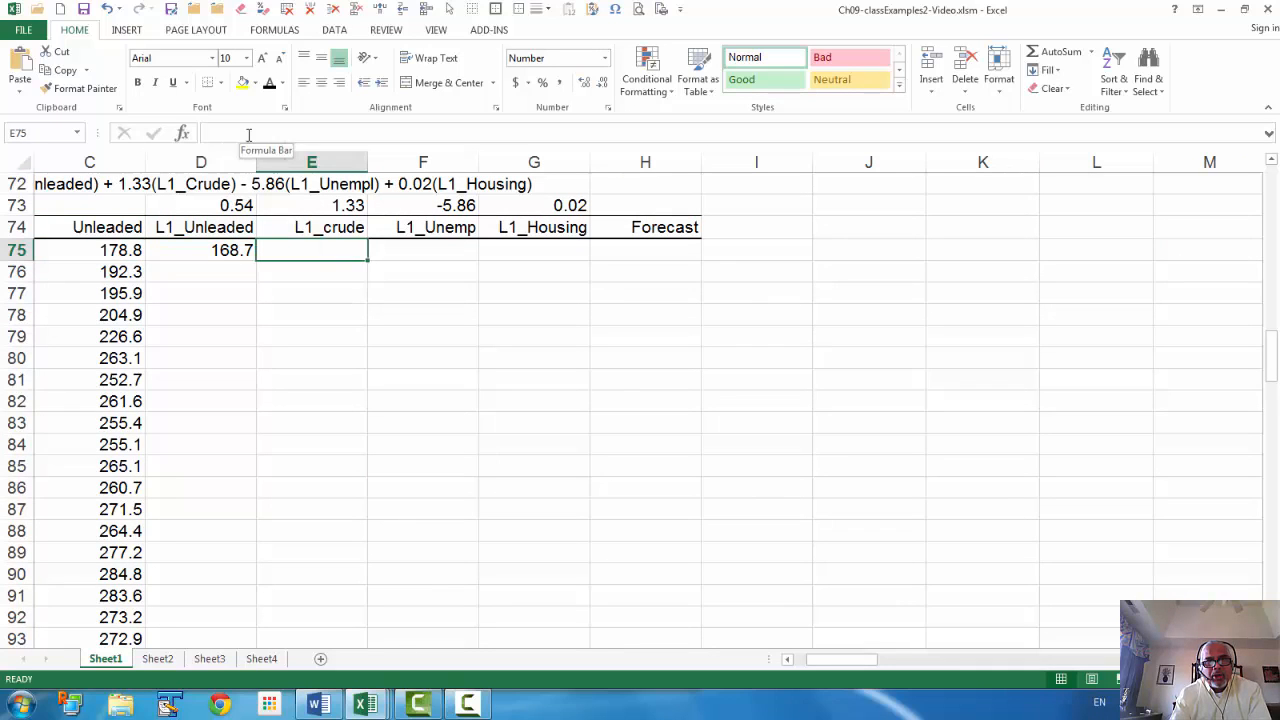
pyautogui.press('Right')
pyautogui.press('Left')
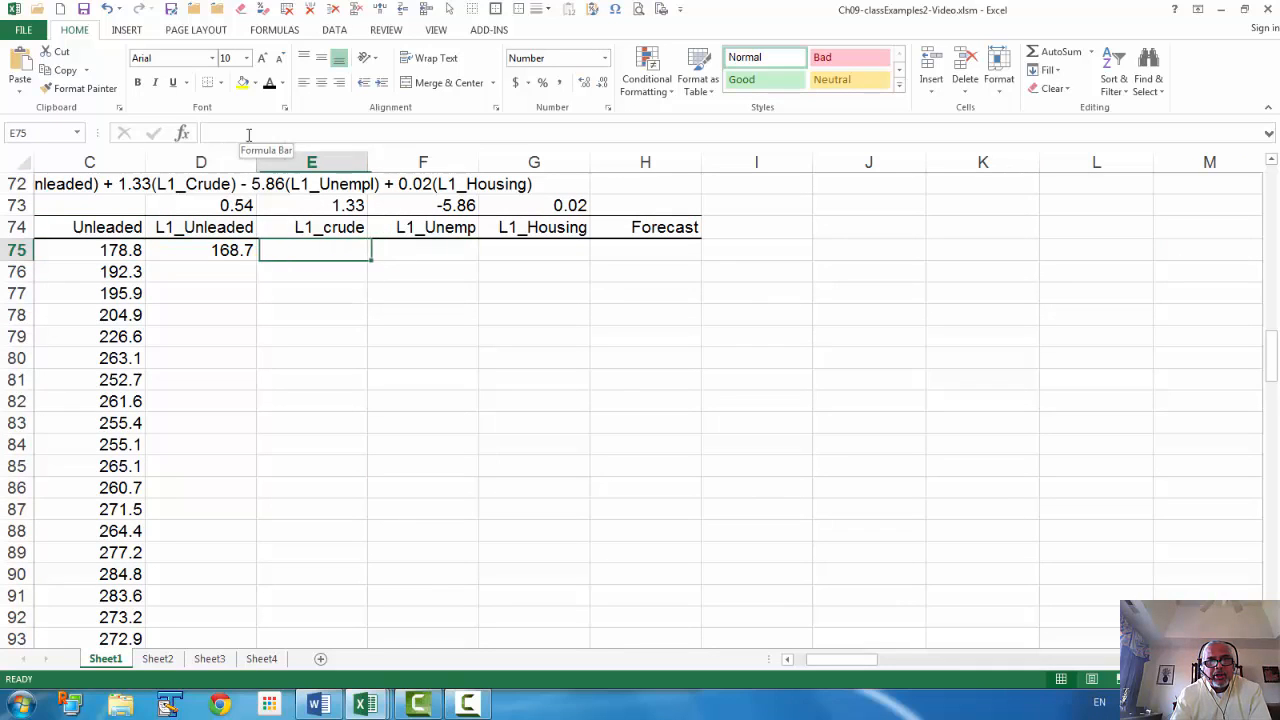
pyautogui.press('Left')
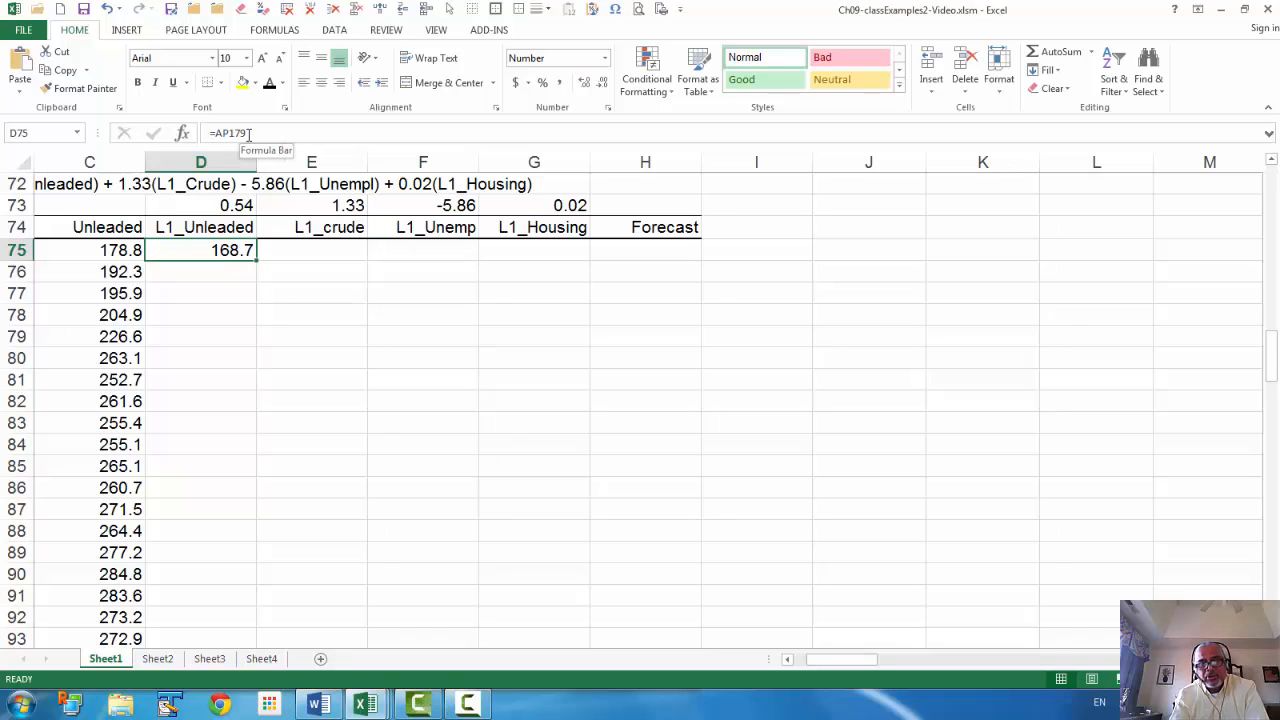
pyautogui.hotkey('ctrl', 'c')
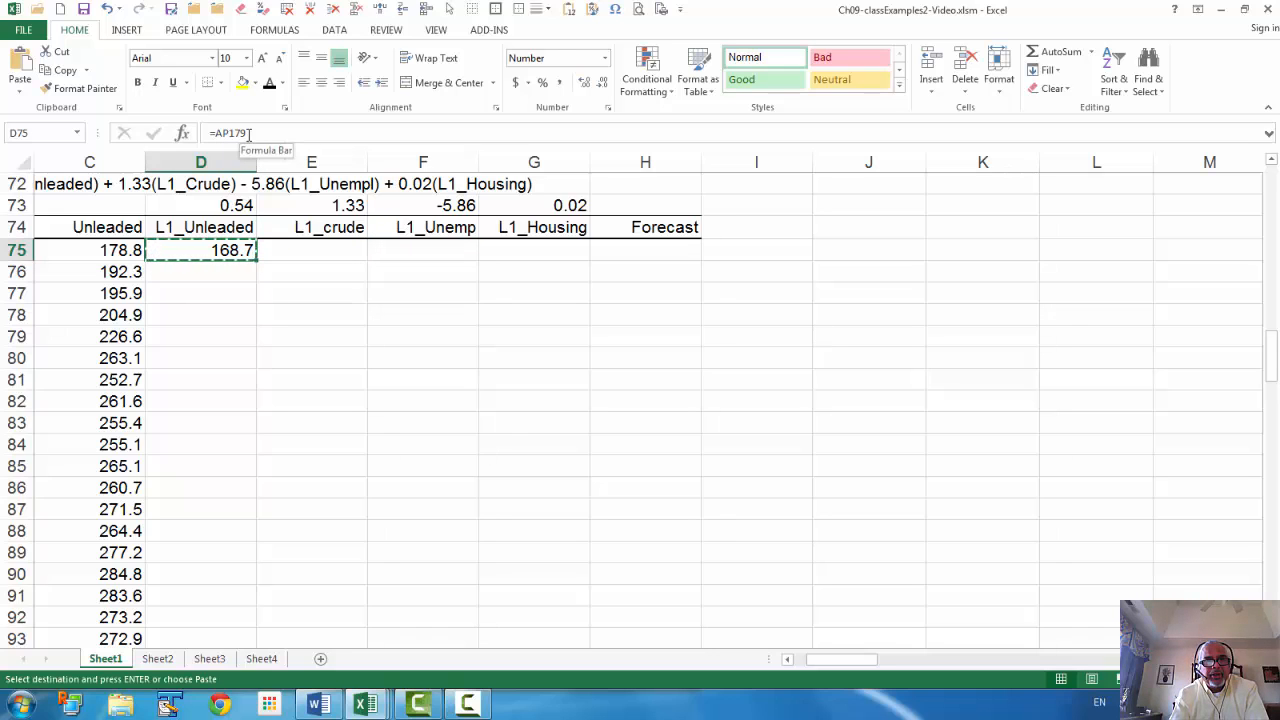
pyautogui.press('Right')
pyautogui.hotkey('shift', 'Right')
pyautogui.hotkey('ctrl', 'v')
pyautogui.press('Escape')
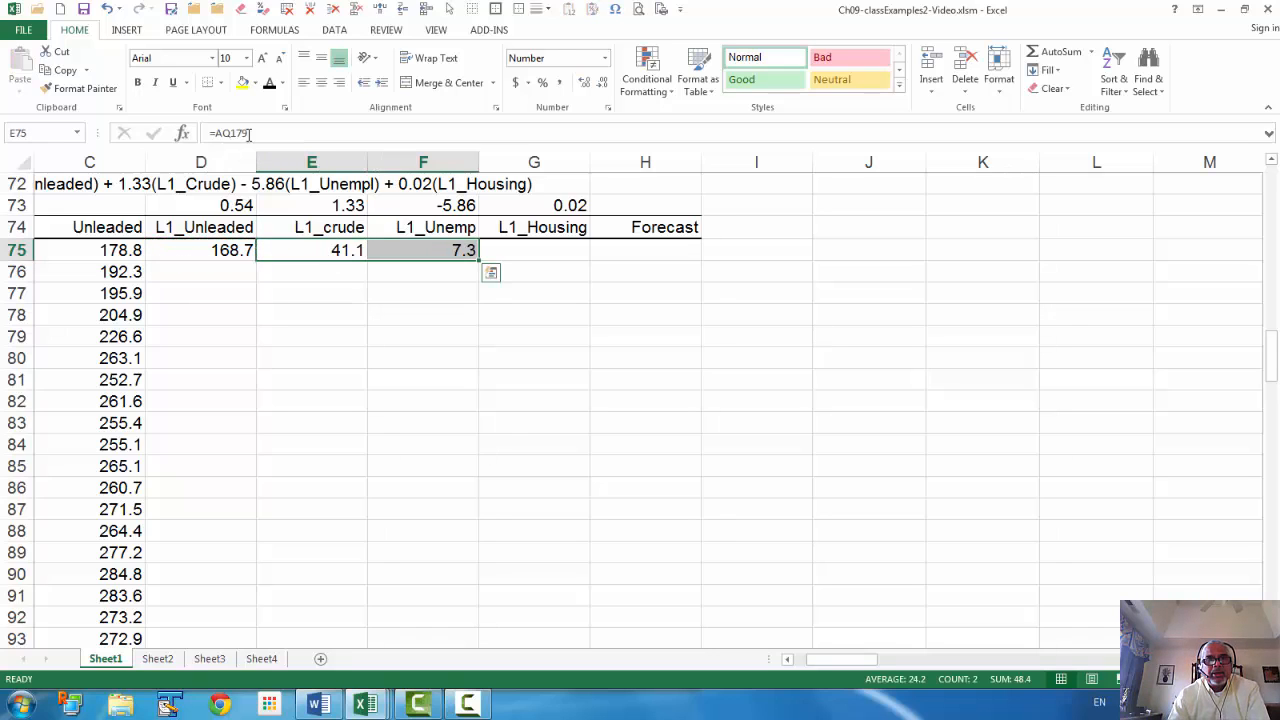
# Verify the row 75 formulas =AP179, =AQ179 and =AR179
pyautogui.click(339, 250)
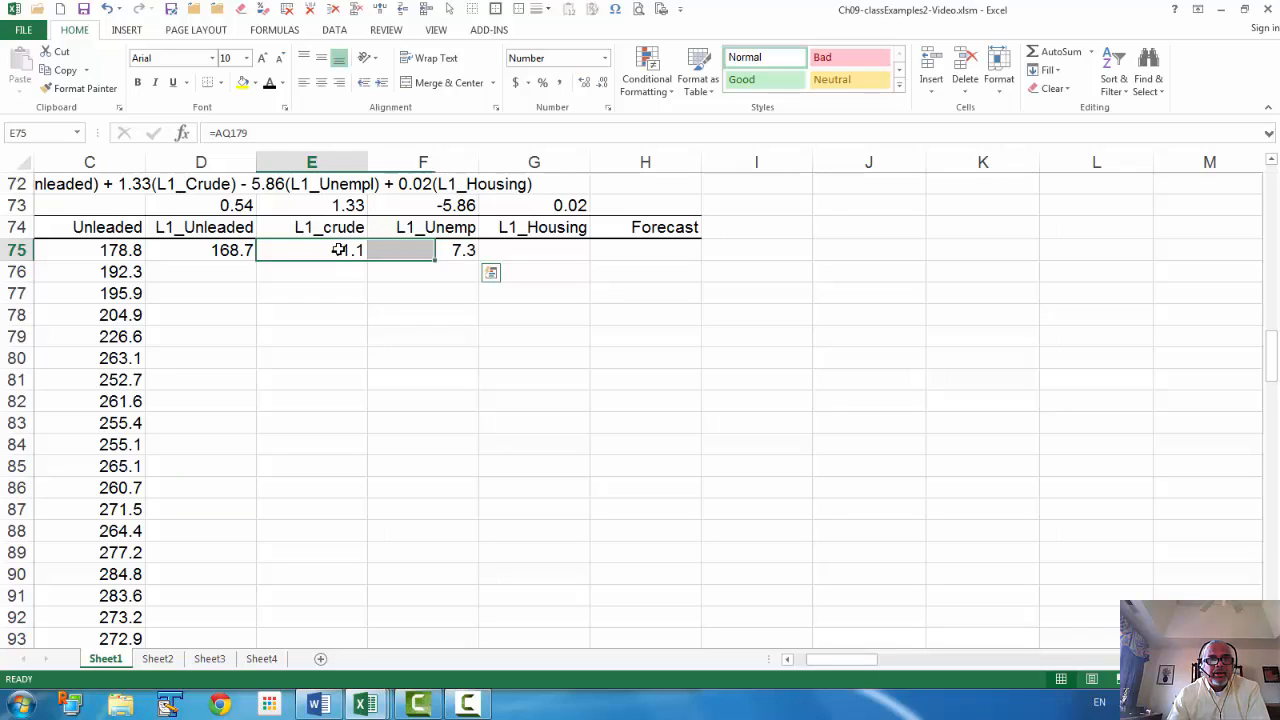
pyautogui.click(224, 255)
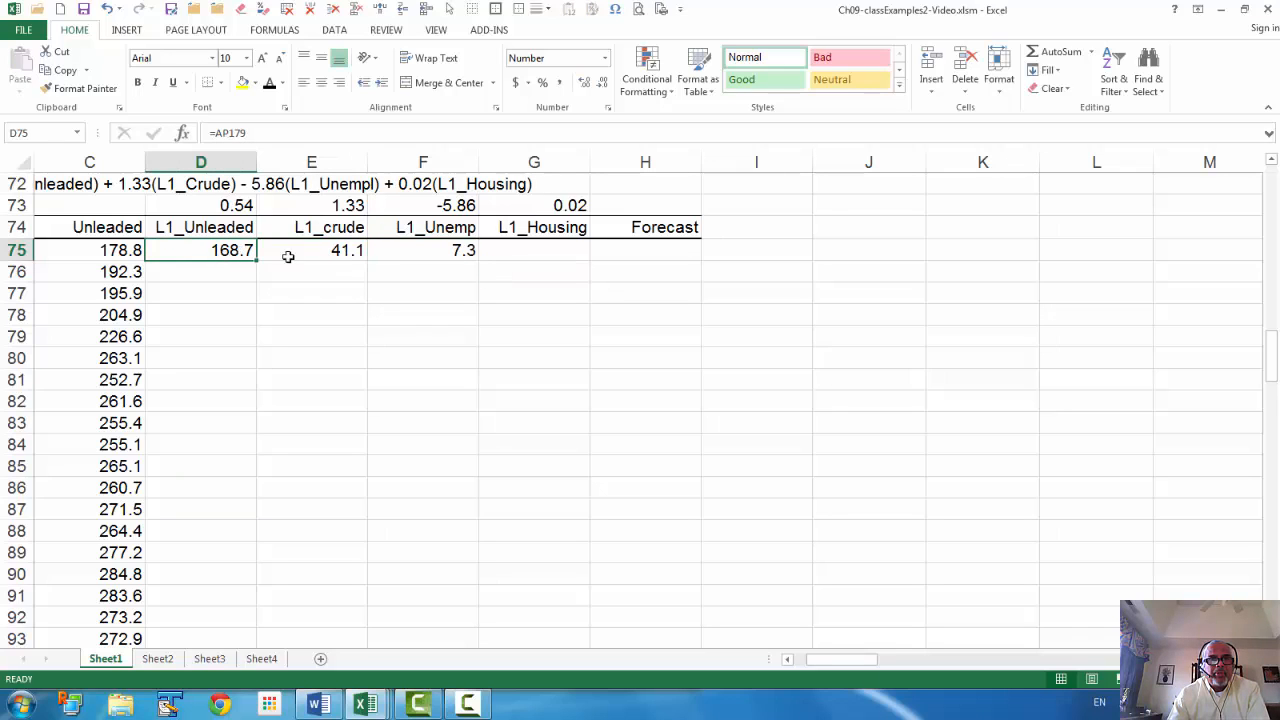
pyautogui.click(322, 251)
pyautogui.click(437, 252)
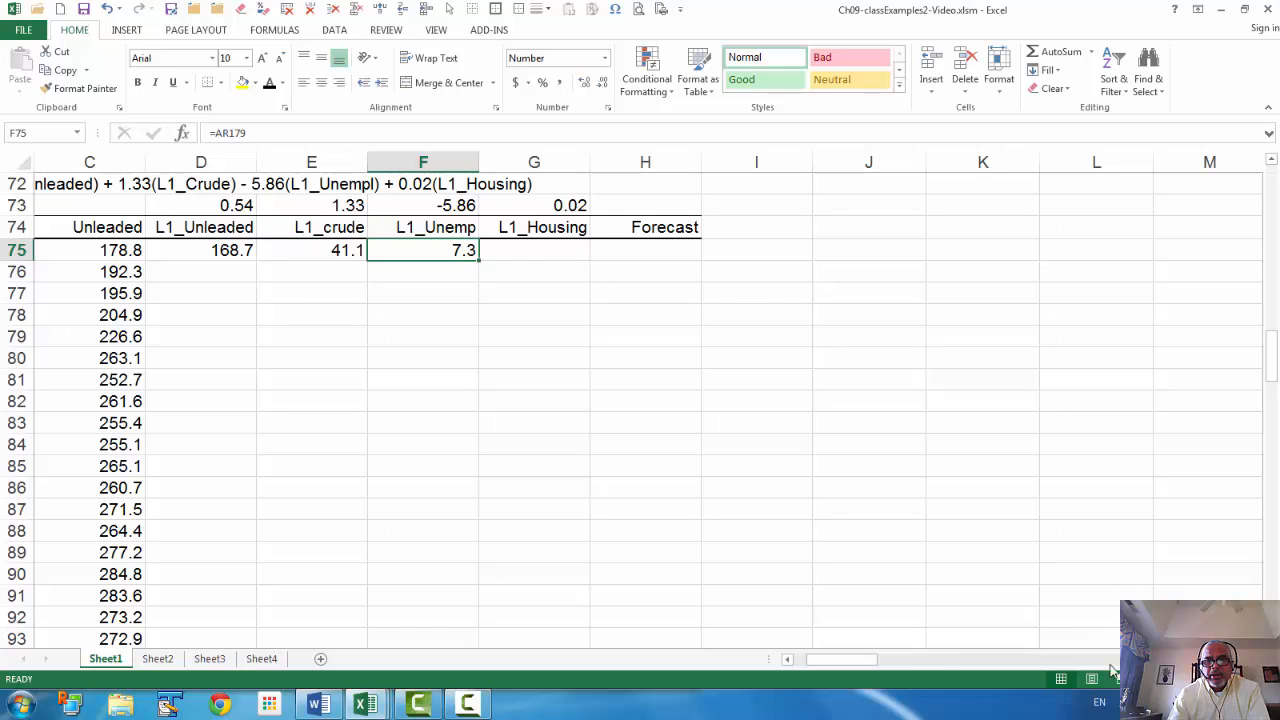
pyautogui.moveTo(864, 661); pyautogui.dragTo(1106, 661)
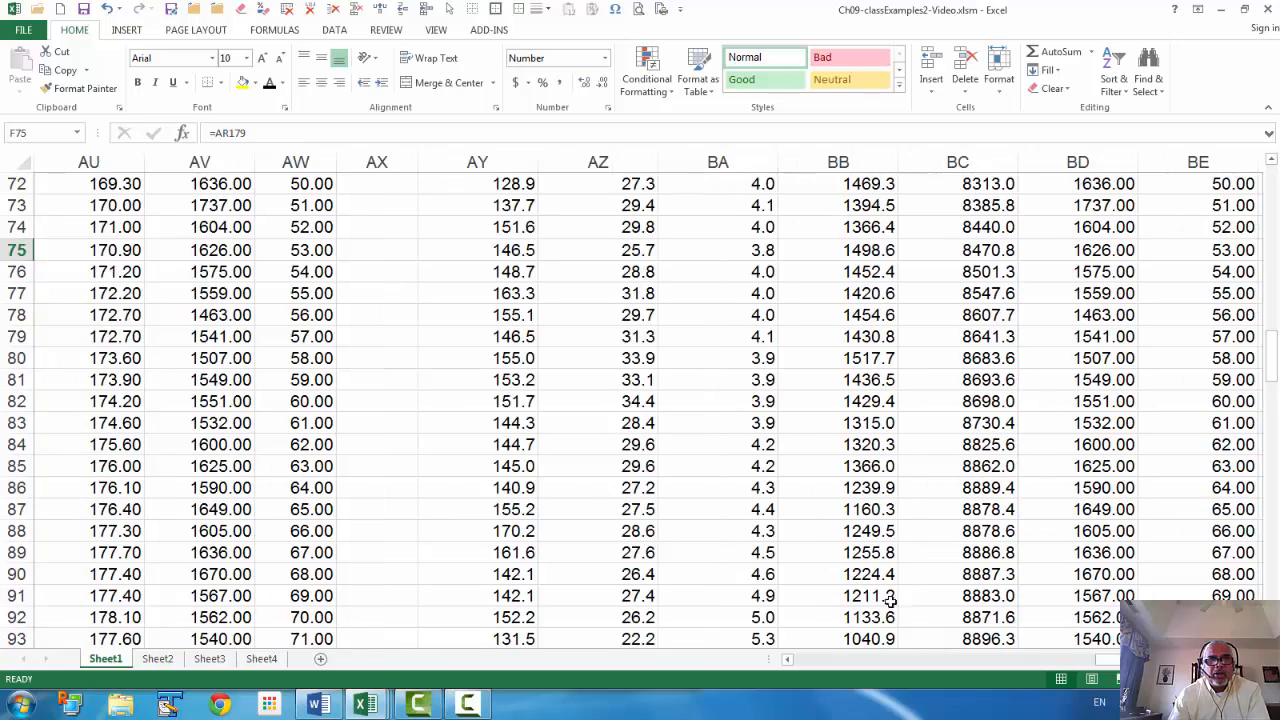
# Review the lagged data columns in the source table
pyautogui.click(241, 320)
pyautogui.scroll(20, 237, 306)
pyautogui.scroll(-9, 237, 297)
pyautogui.scroll(1, 222, 270)
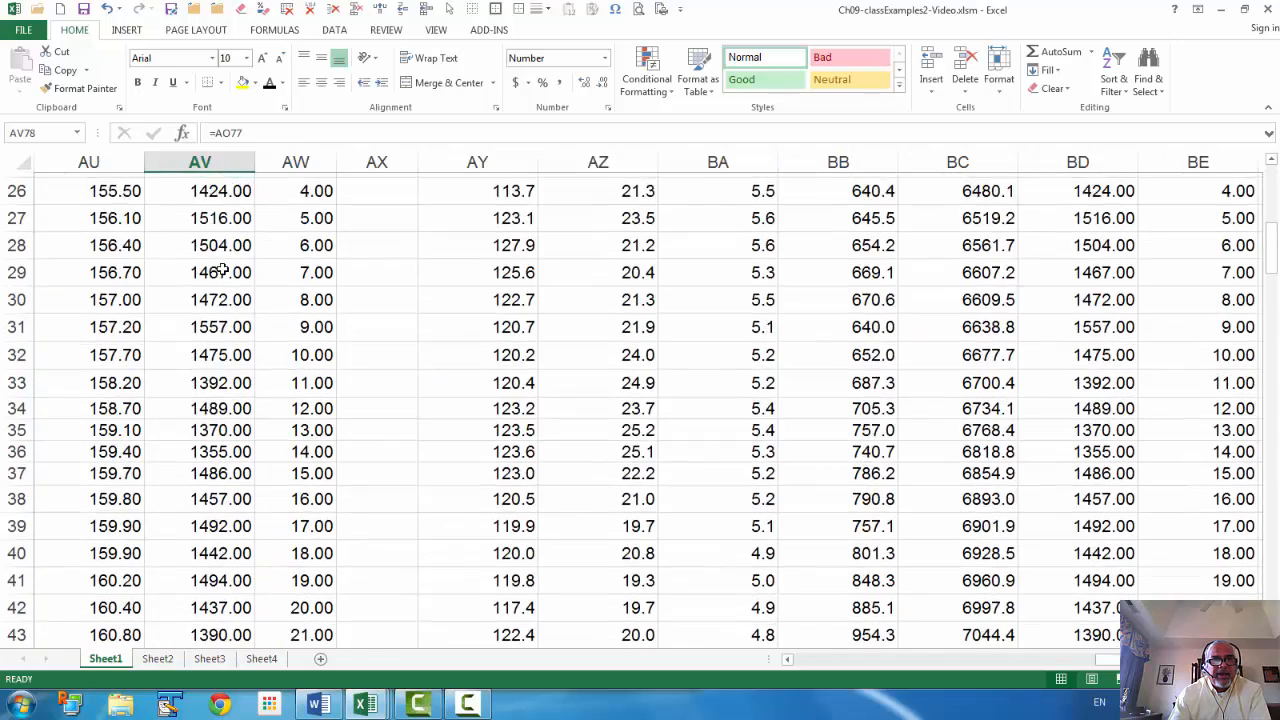
pyautogui.scroll(1, 222, 270)
pyautogui.scroll(1, 215, 199)
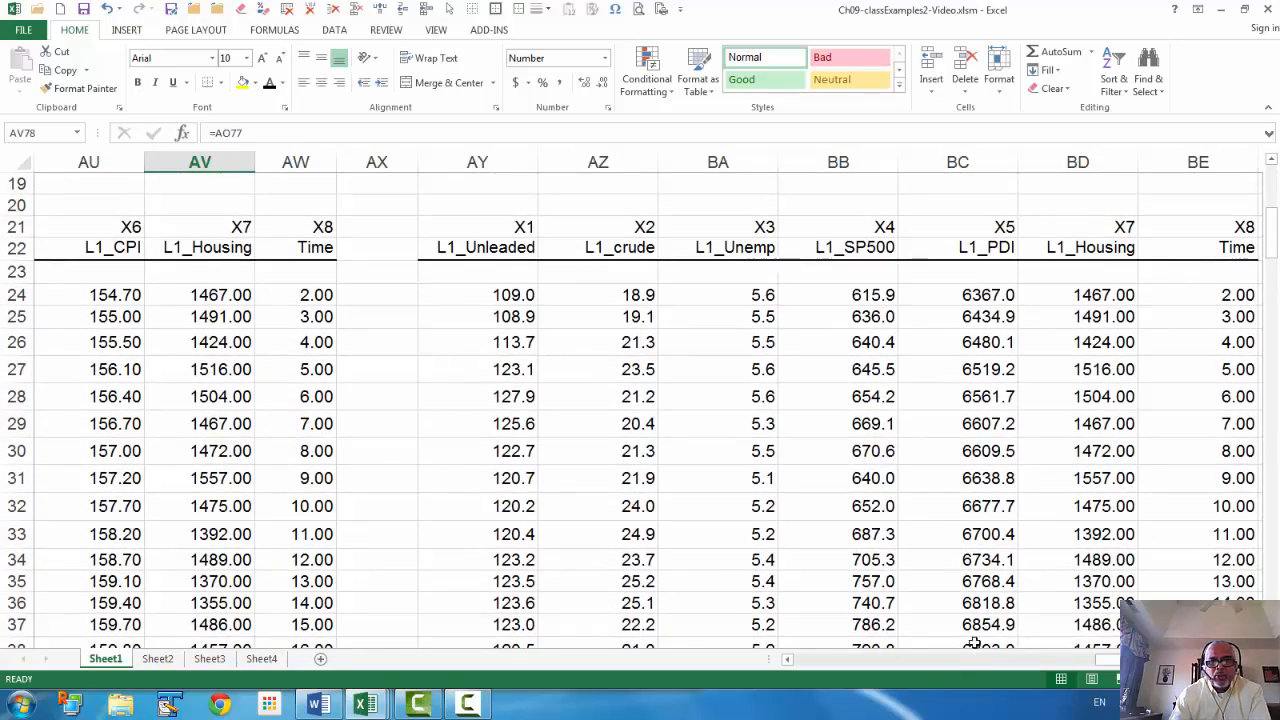
pyautogui.moveTo(1112, 660); pyautogui.dragTo(789, 711)
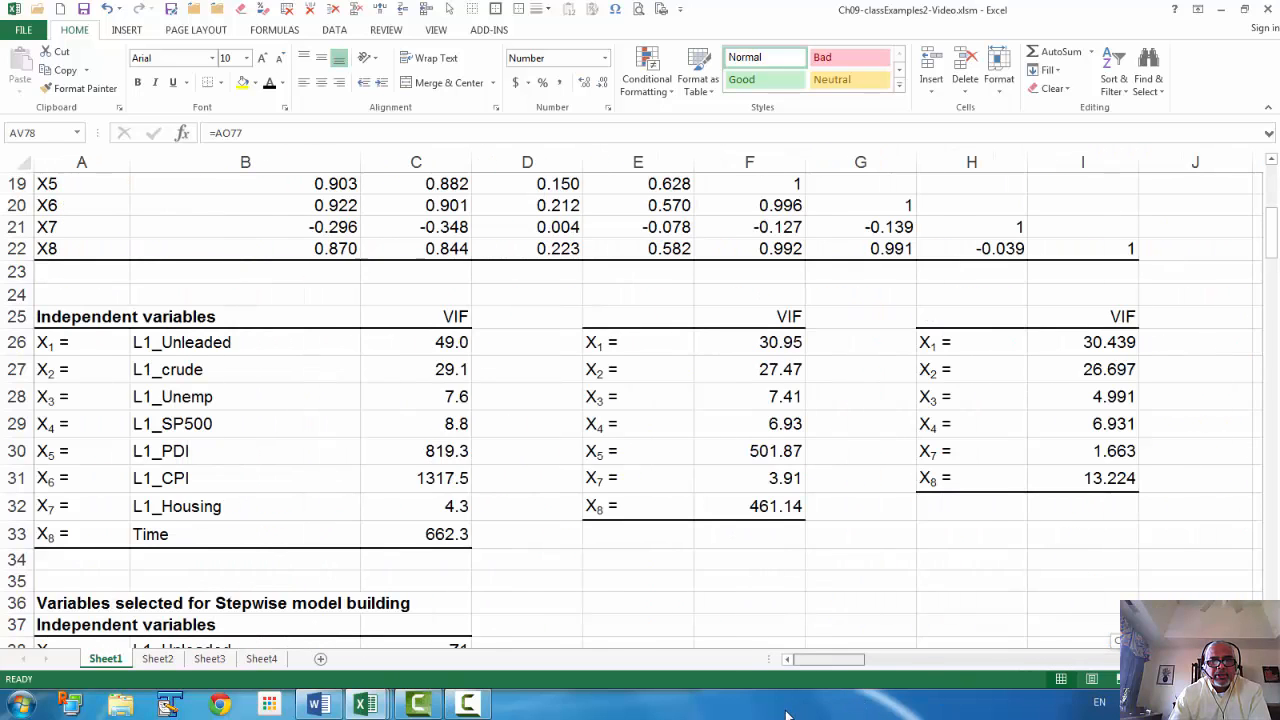
pyautogui.scroll(-5, 654, 552)
pyautogui.scroll(-10, 654, 552)
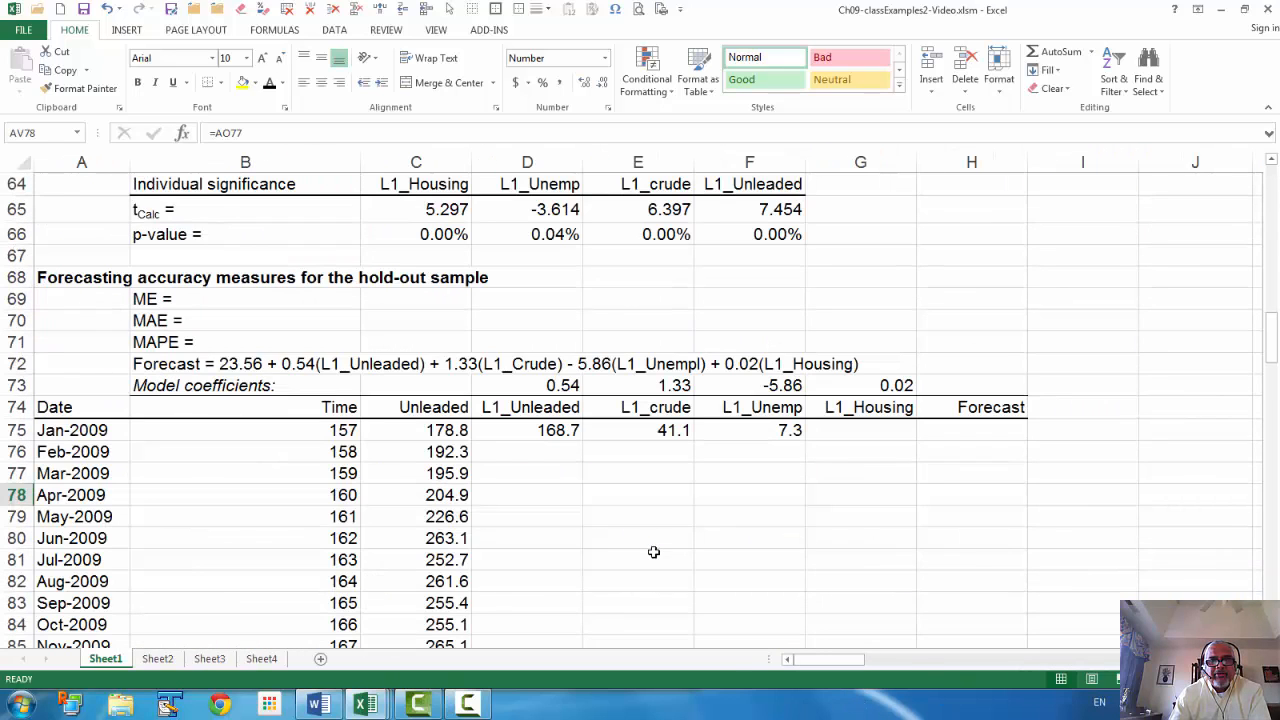
# Enter =AV179 in G75 for L1_Housing 560.00, then select the four Jan-2009 lagged values
pyautogui.click(838, 435)
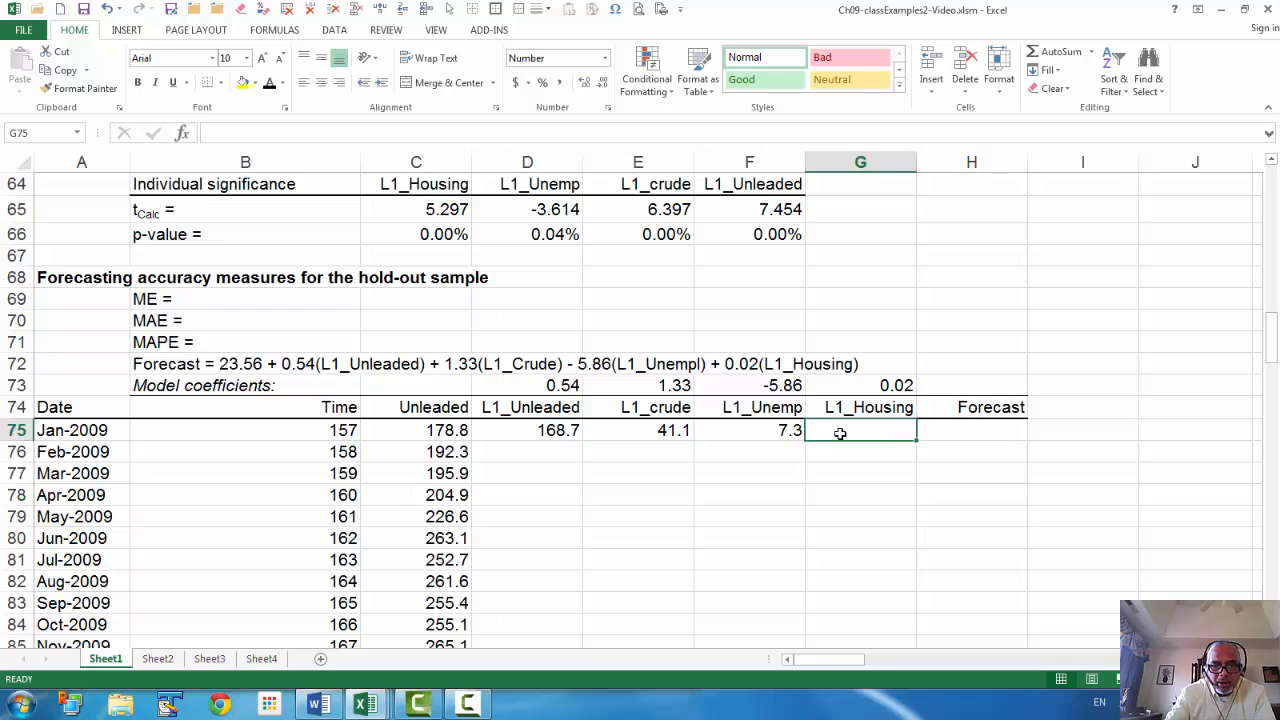
pyautogui.write('=av179')
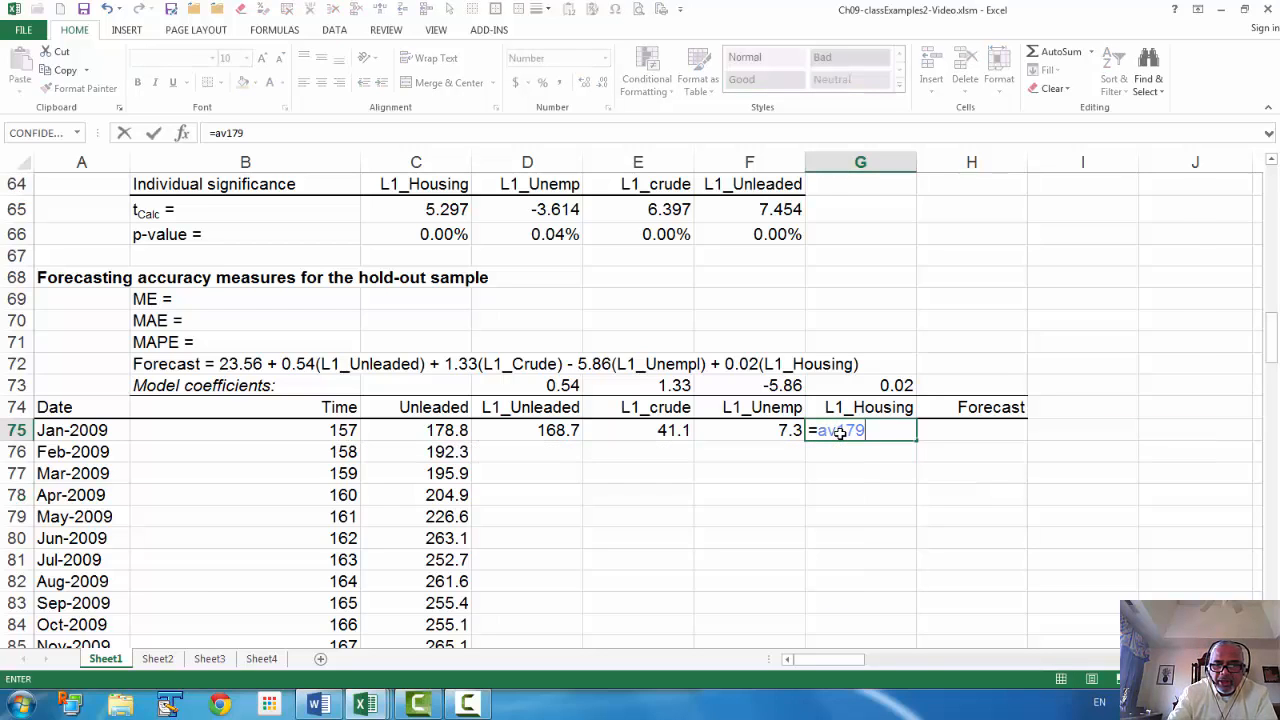
pyautogui.press('Return')
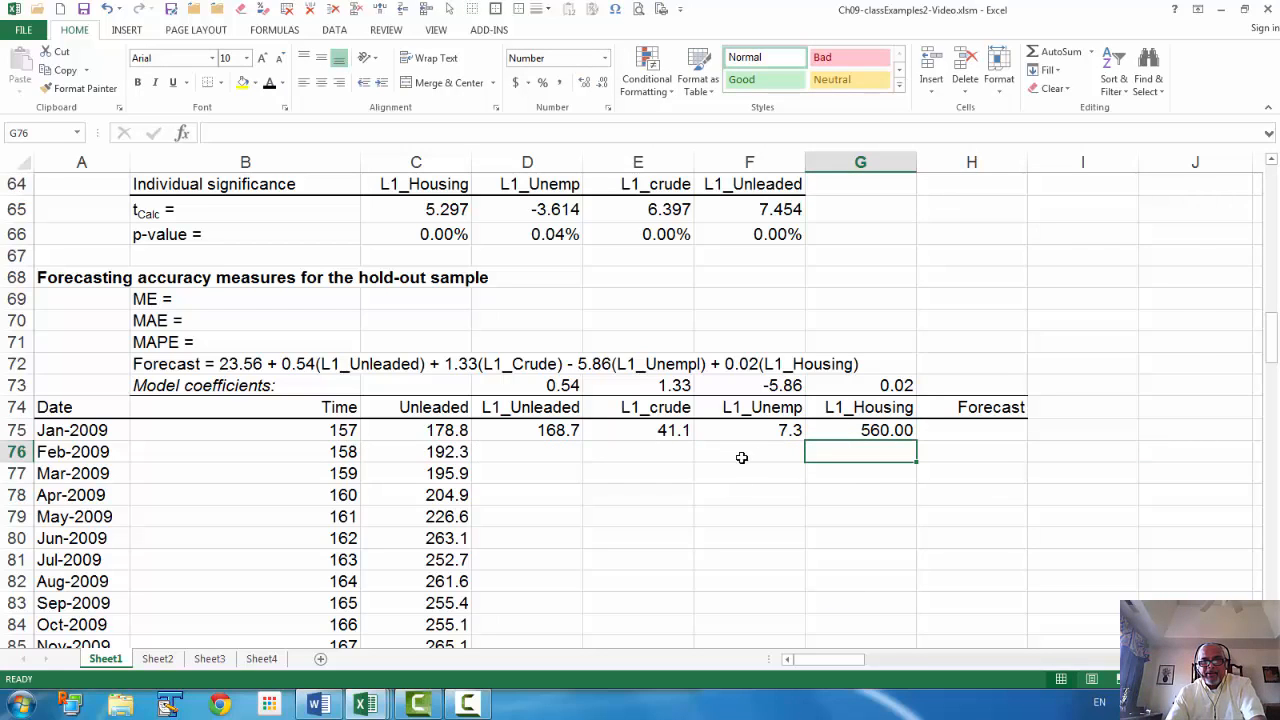
pyautogui.moveTo(528, 432); pyautogui.dragTo(888, 593)
pyautogui.scroll(4, 1031, 591)
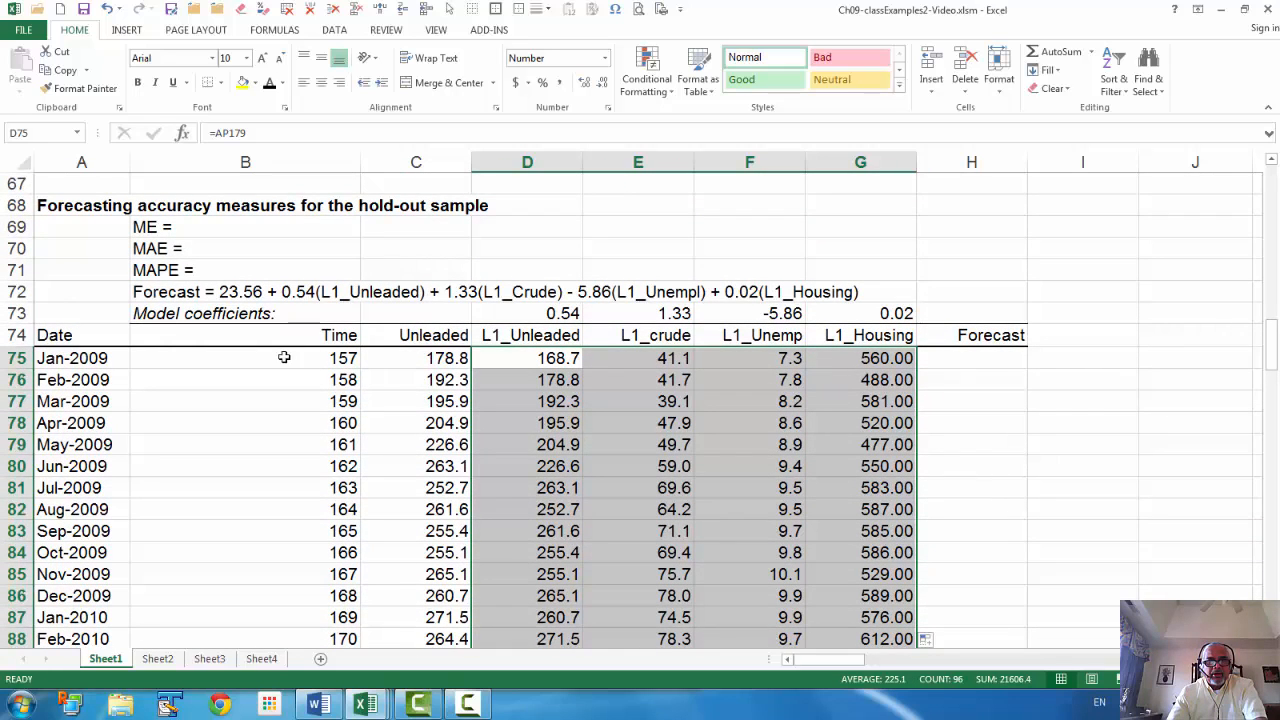
# Begin a formula with = in H75 while viewing the OLS coefficient estimates
pyautogui.click(968, 361)
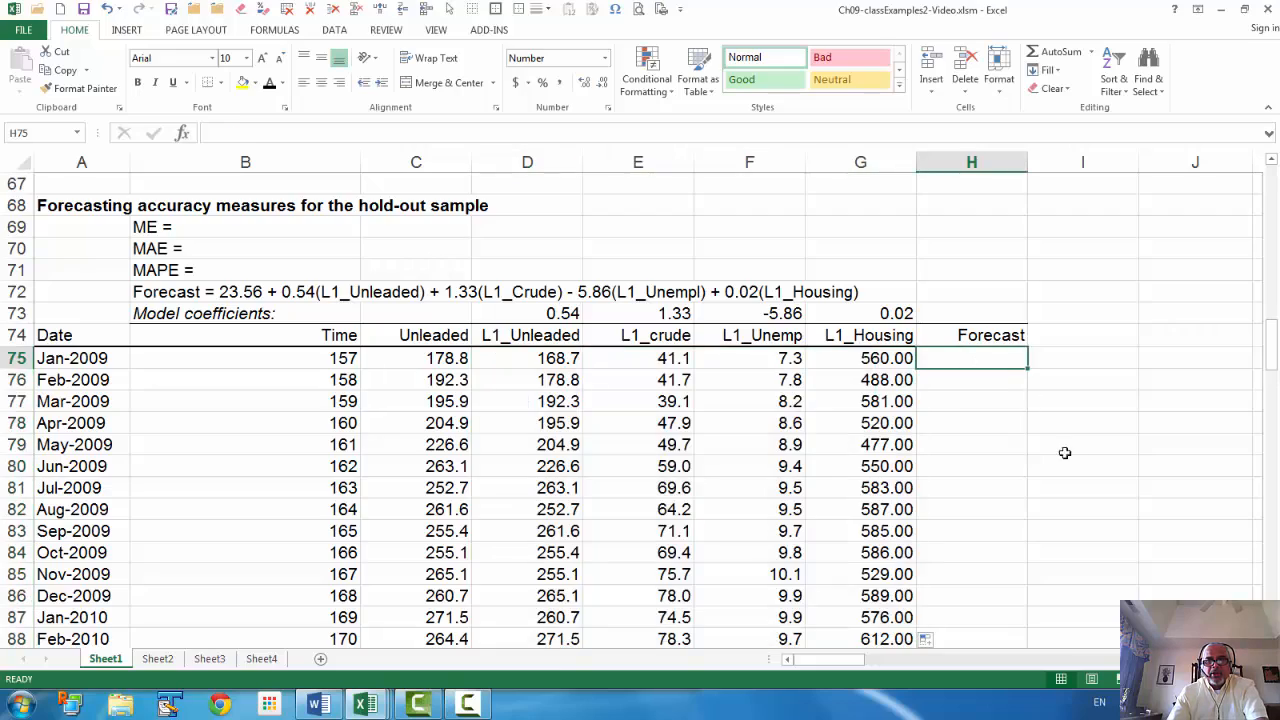
pyautogui.scroll(2, 1063, 449)
pyautogui.scroll(1, 1067, 456)
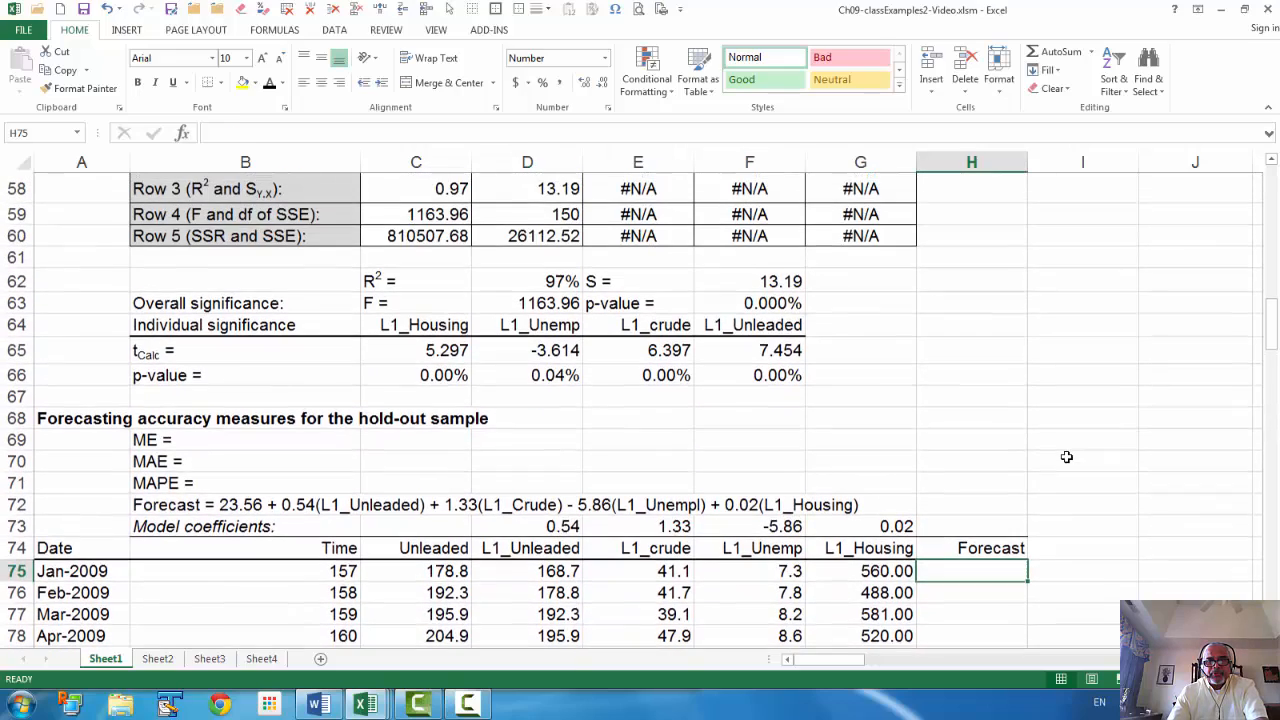
pyautogui.scroll(1, 1067, 456)
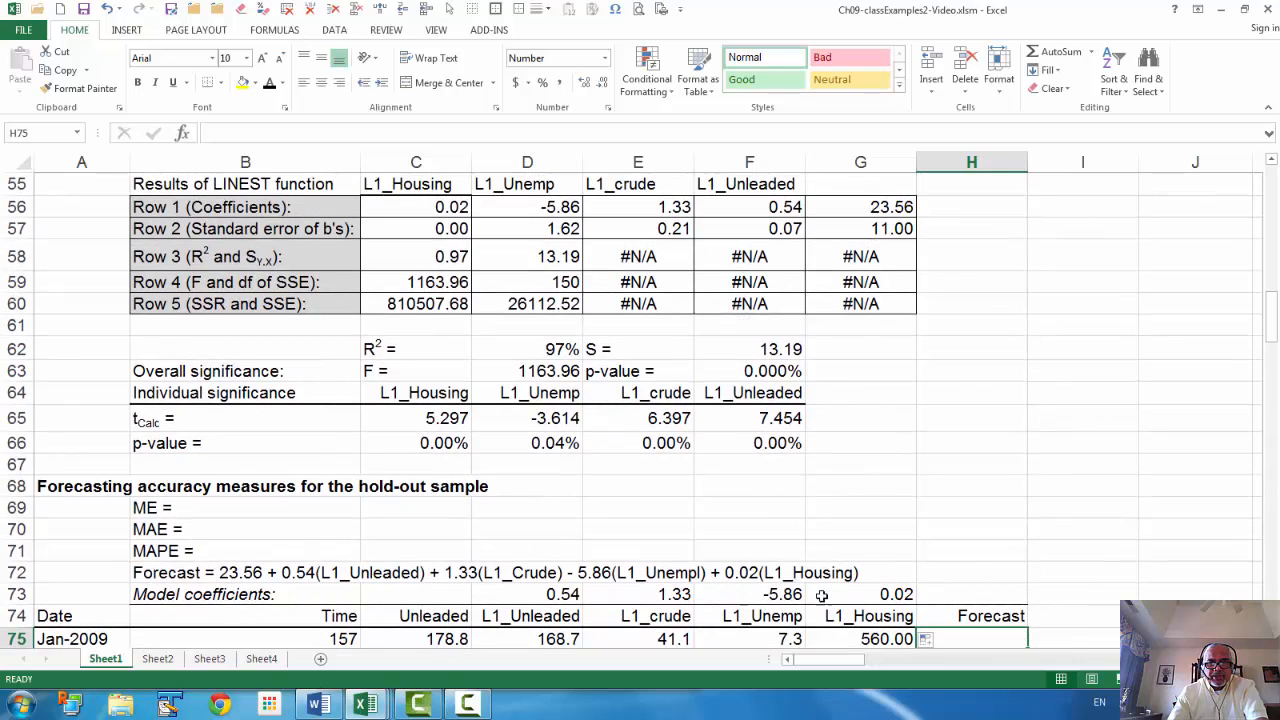
pyautogui.scroll(1, 655, 490)
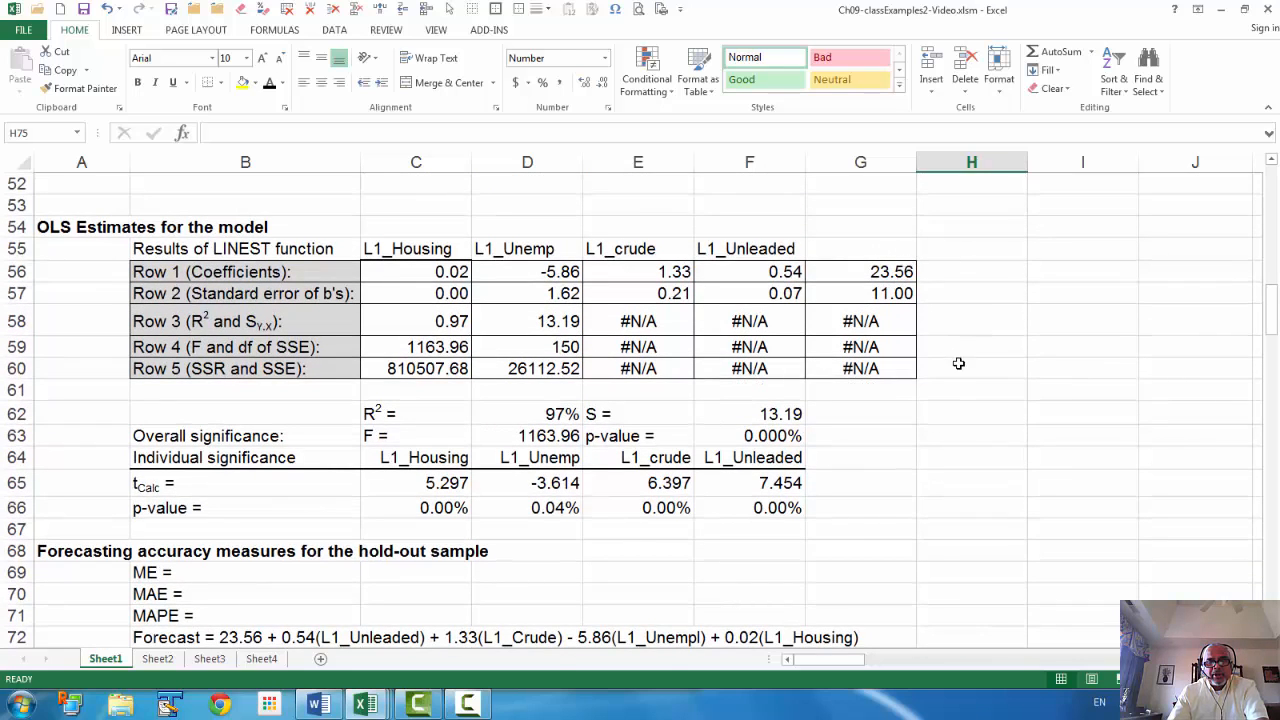
pyautogui.scroll(-2, 958, 363)
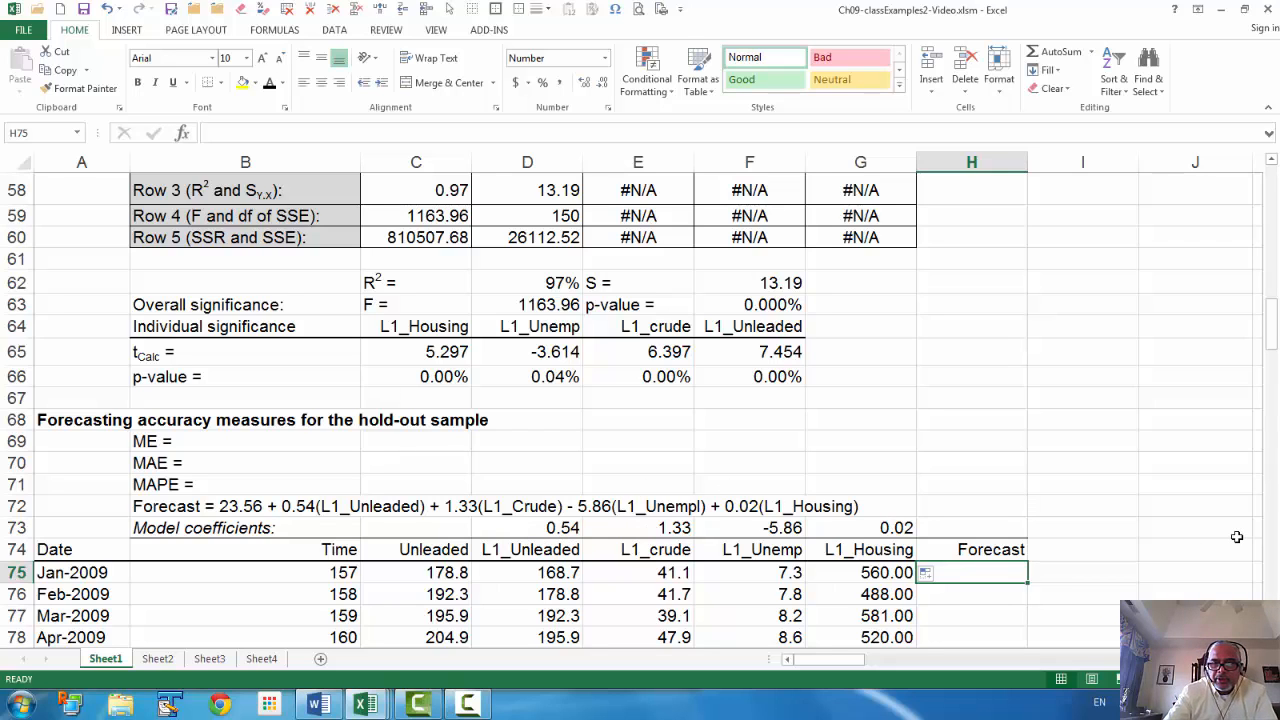
pyautogui.write('=')
pyautogui.scroll(1, 1165, 530)
pyautogui.scroll(3, 1120, 500)
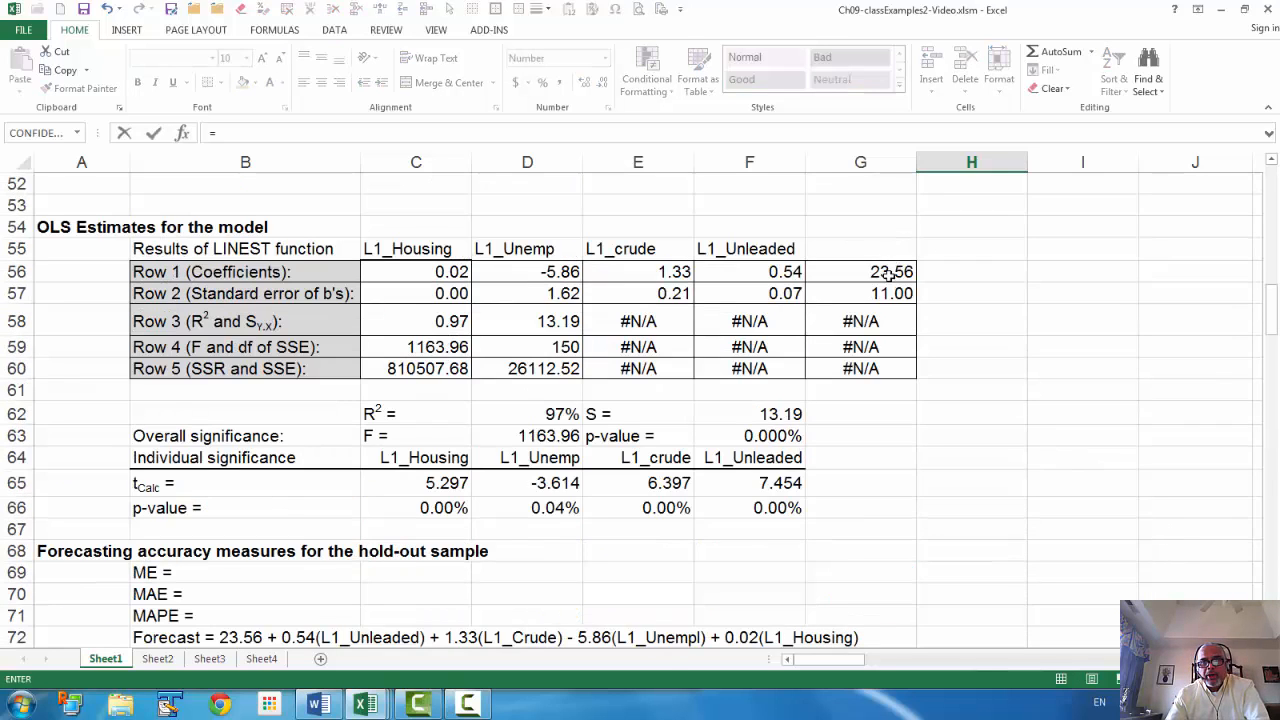
# Start H75's formula with the absolute intercept reference $G$56 plus
pyautogui.click(889, 275)
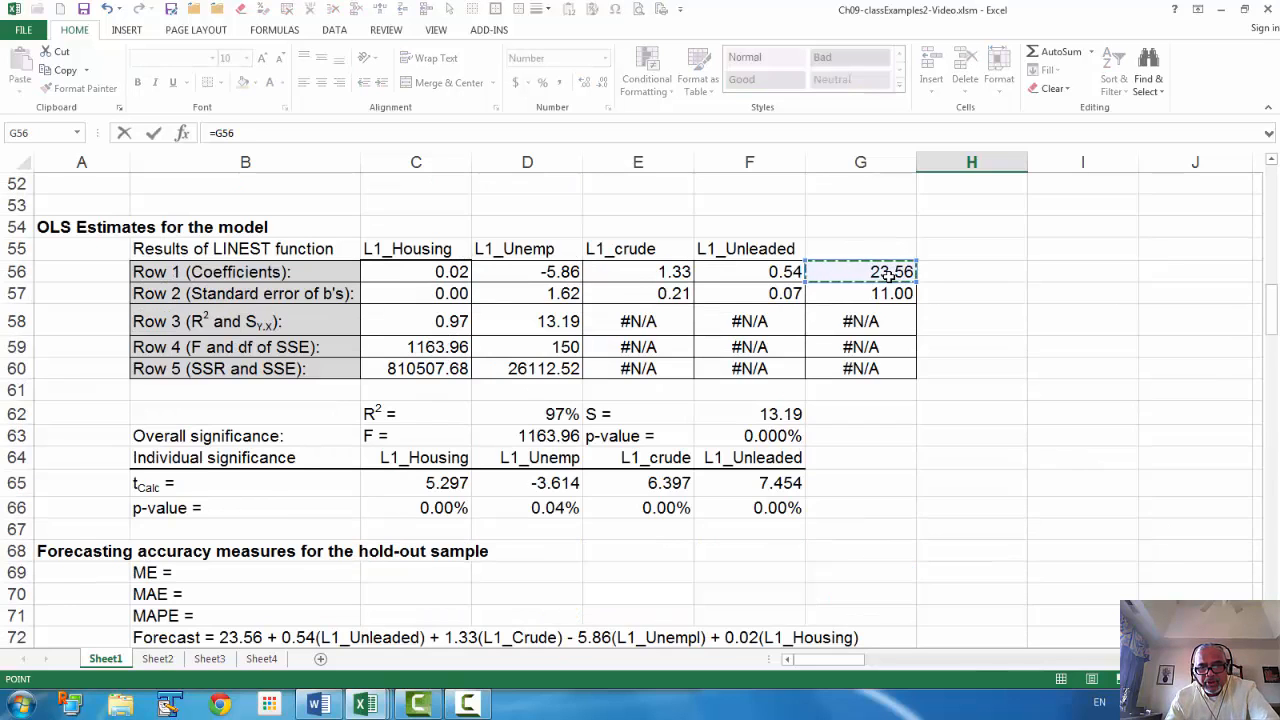
pyautogui.press('F4')
pyautogui.scroll(-4, 889, 275)
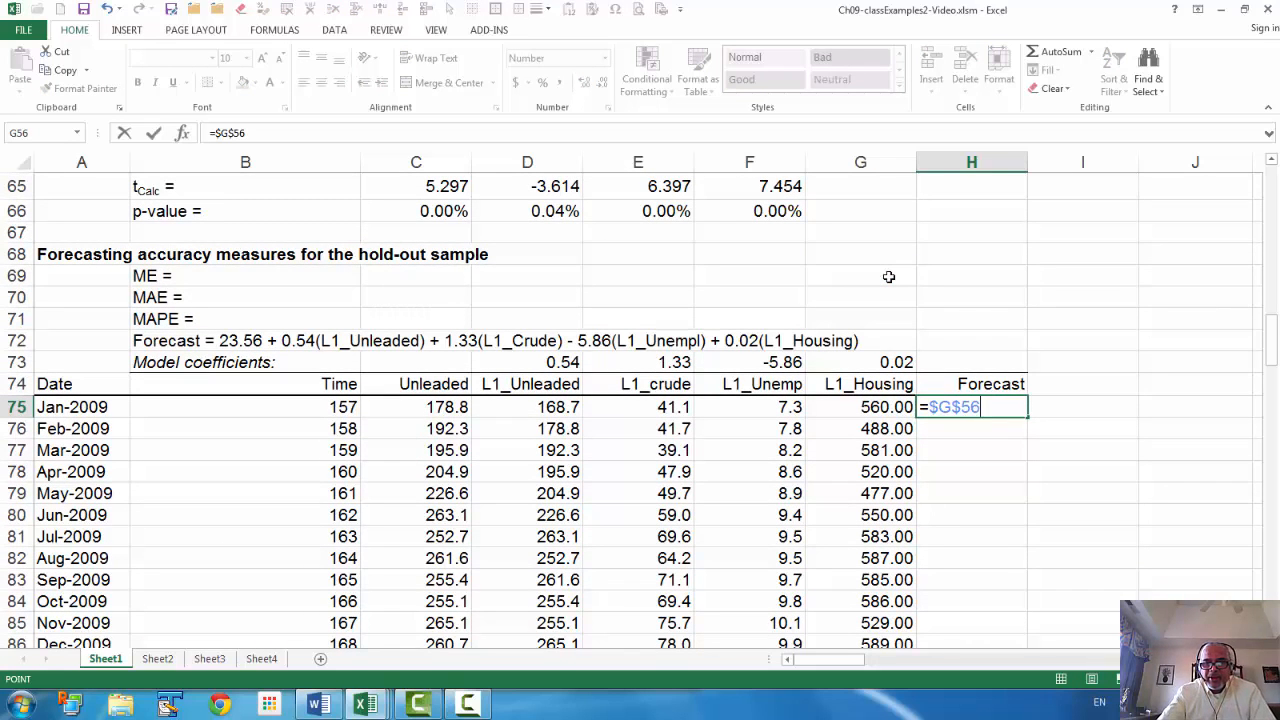
pyautogui.write('+')
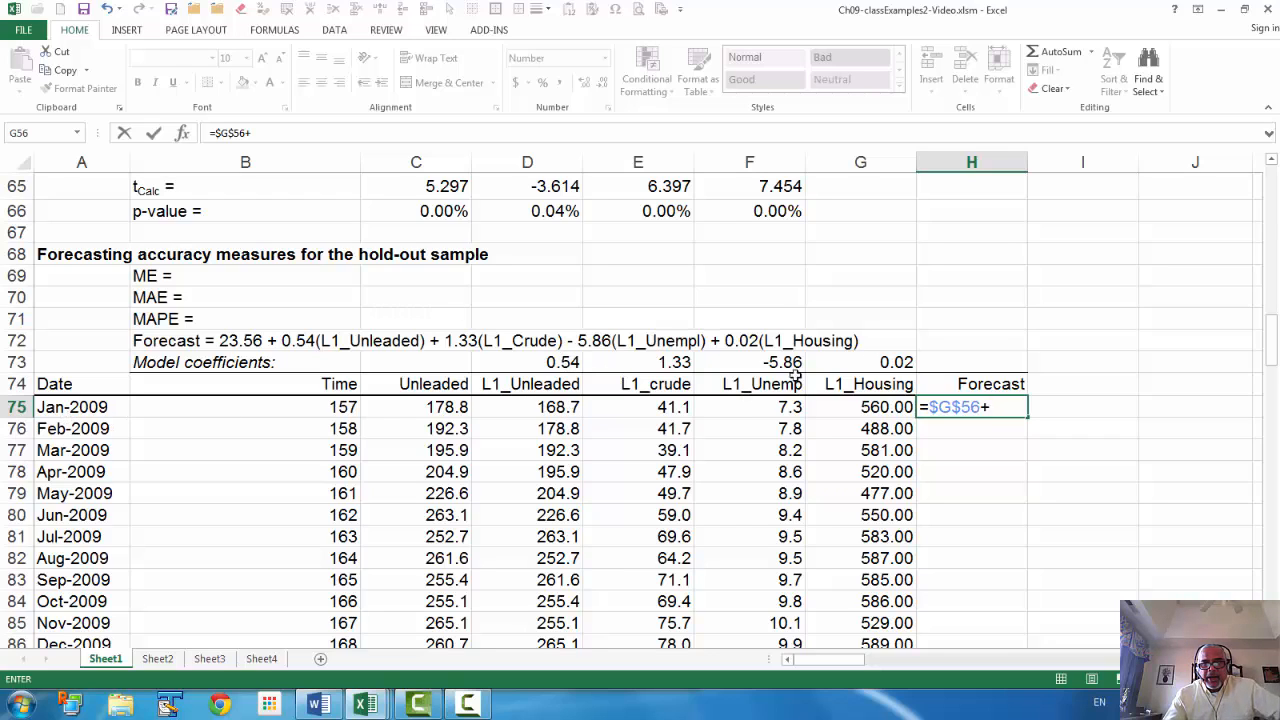
# Add SUMPRODUCT($D$73:$G$73,D75:G75) to complete the Jan-2009 forecast formula
pyautogui.write('su')
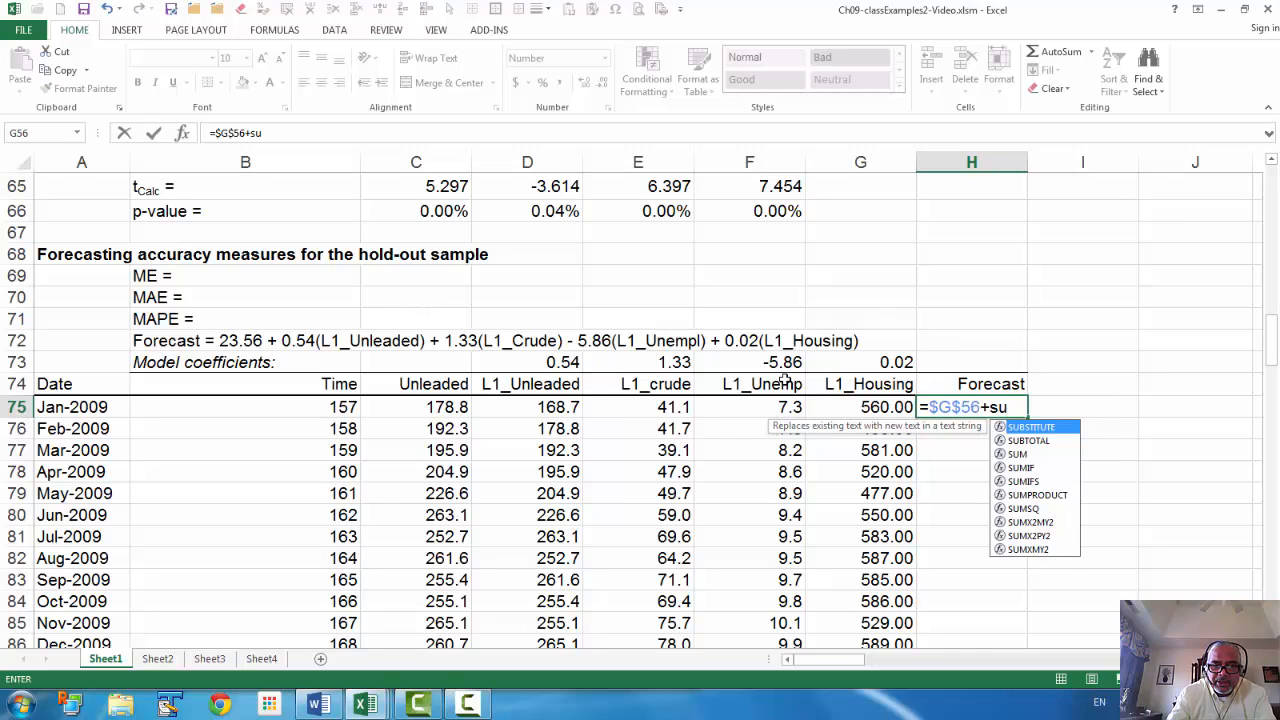
pyautogui.write('mp')
pyautogui.press('Tab')
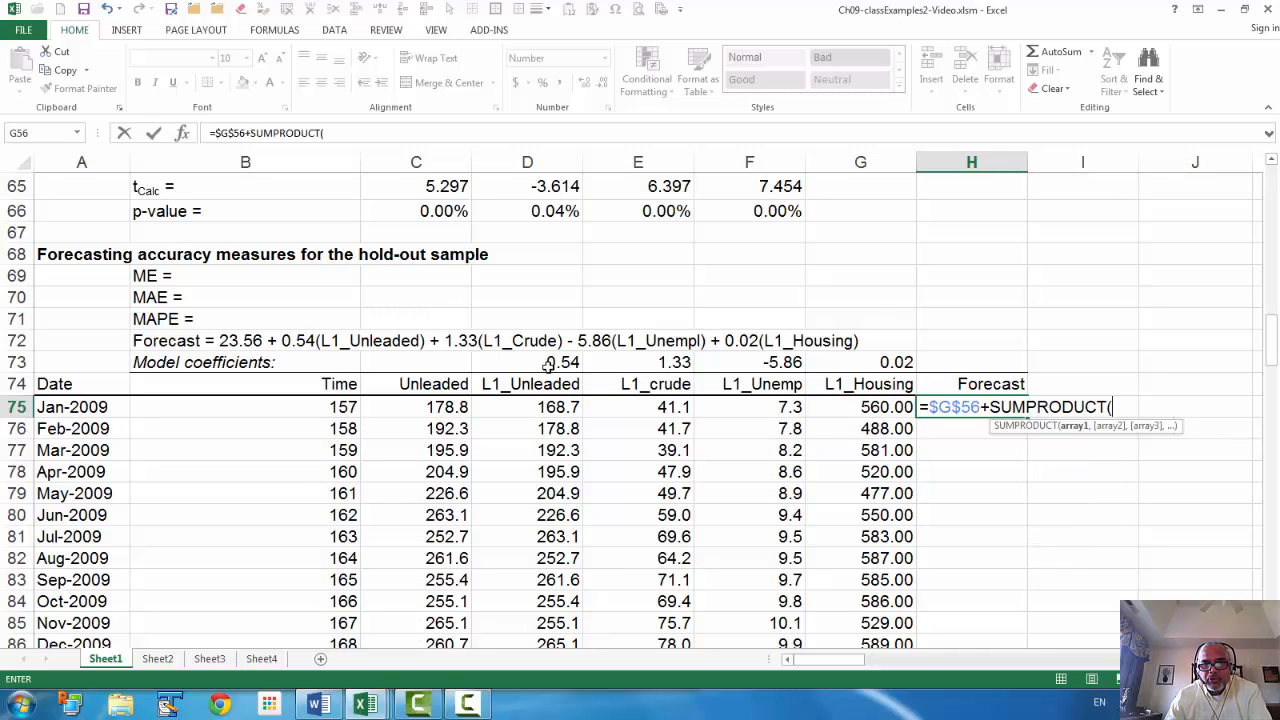
pyautogui.moveTo(548, 364); pyautogui.dragTo(853, 363)
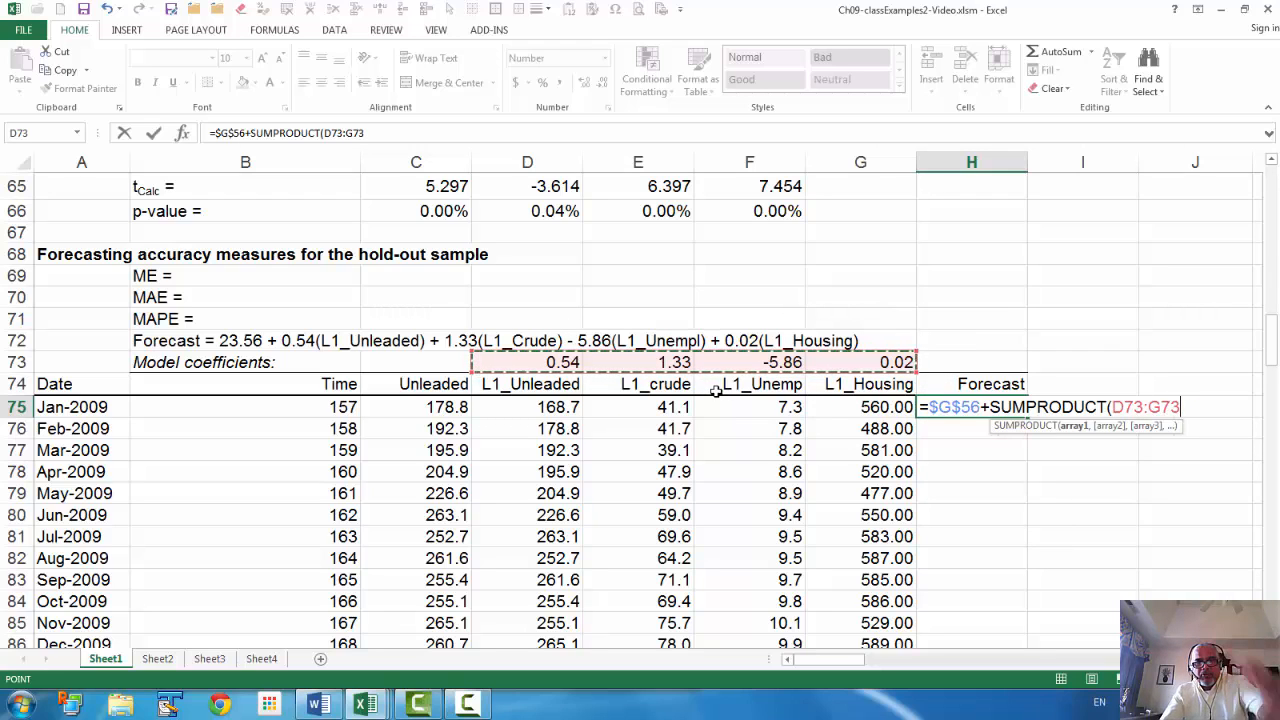
pyautogui.press('F4')
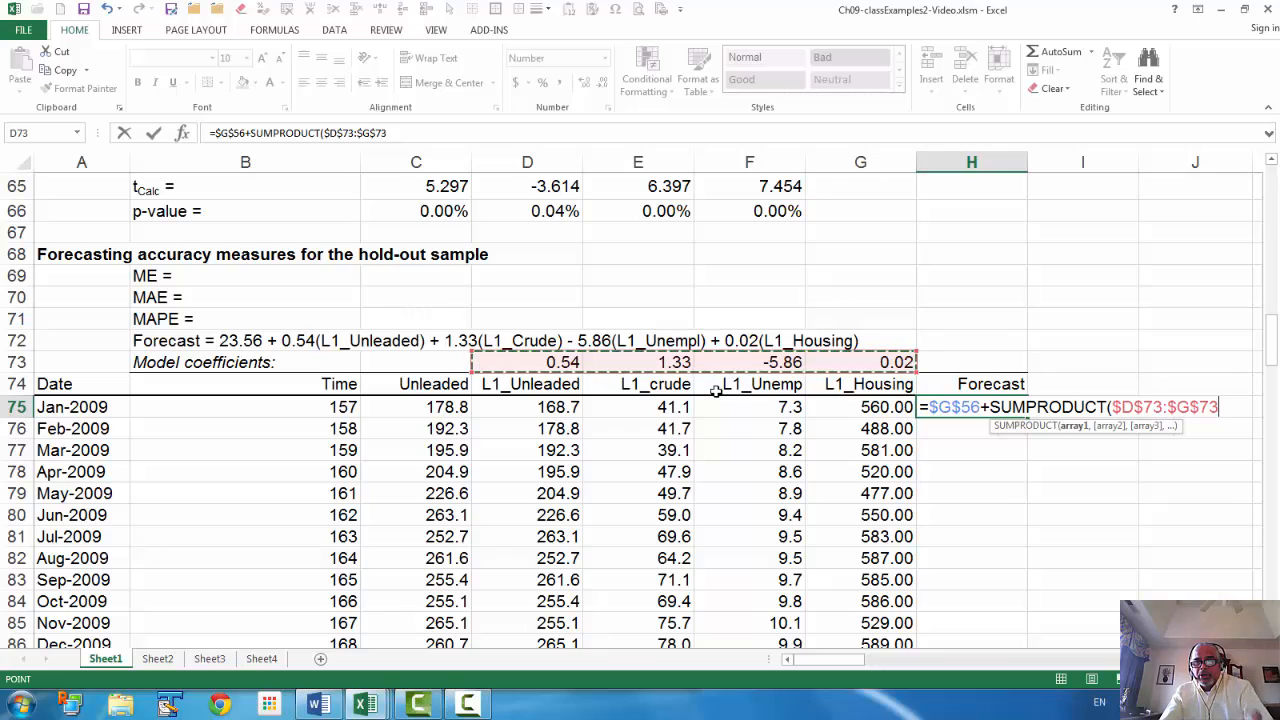
pyautogui.write(',')
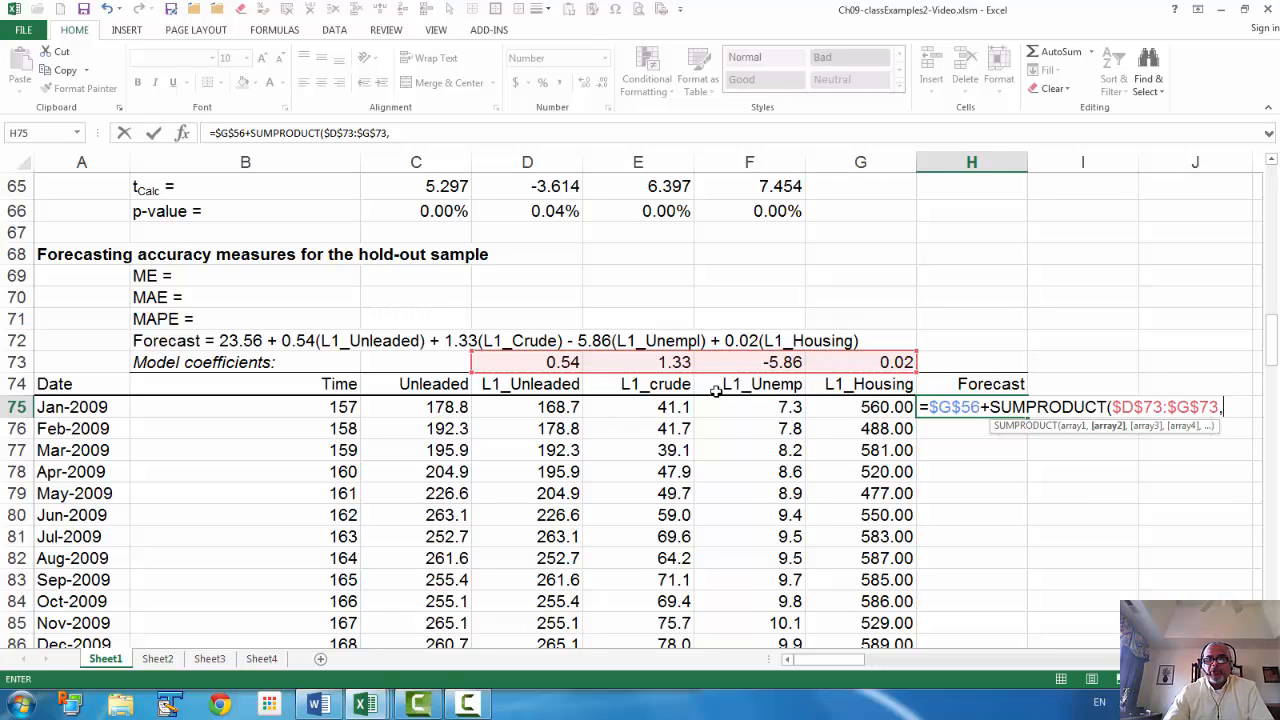
pyautogui.moveTo(525, 412); pyautogui.dragTo(827, 416)
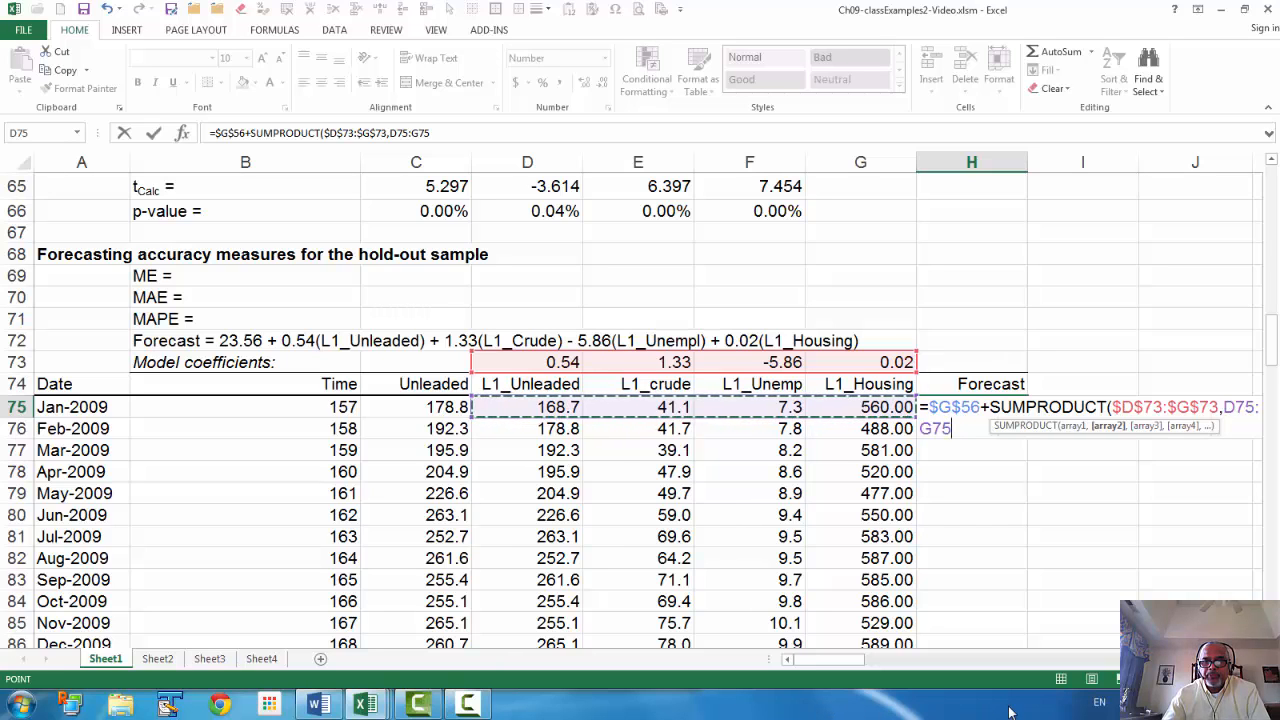
pyautogui.moveTo(812, 660); pyautogui.dragTo(822, 660)
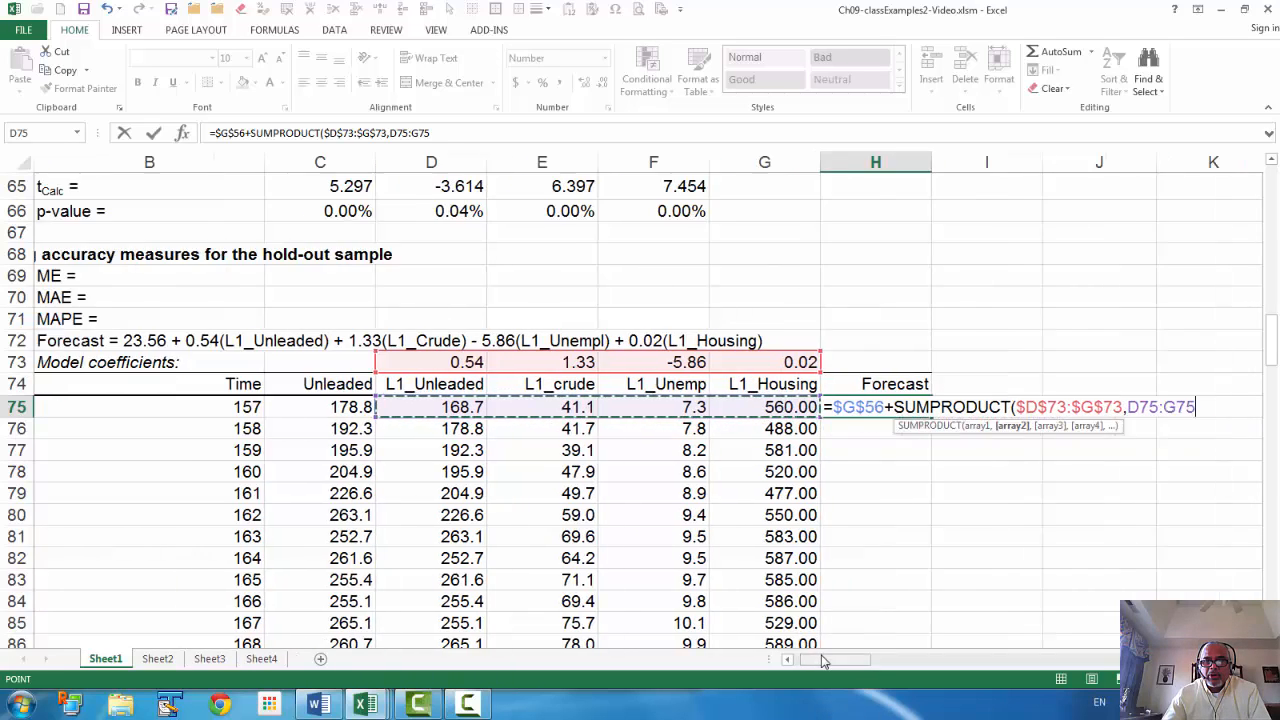
pyautogui.write(')')
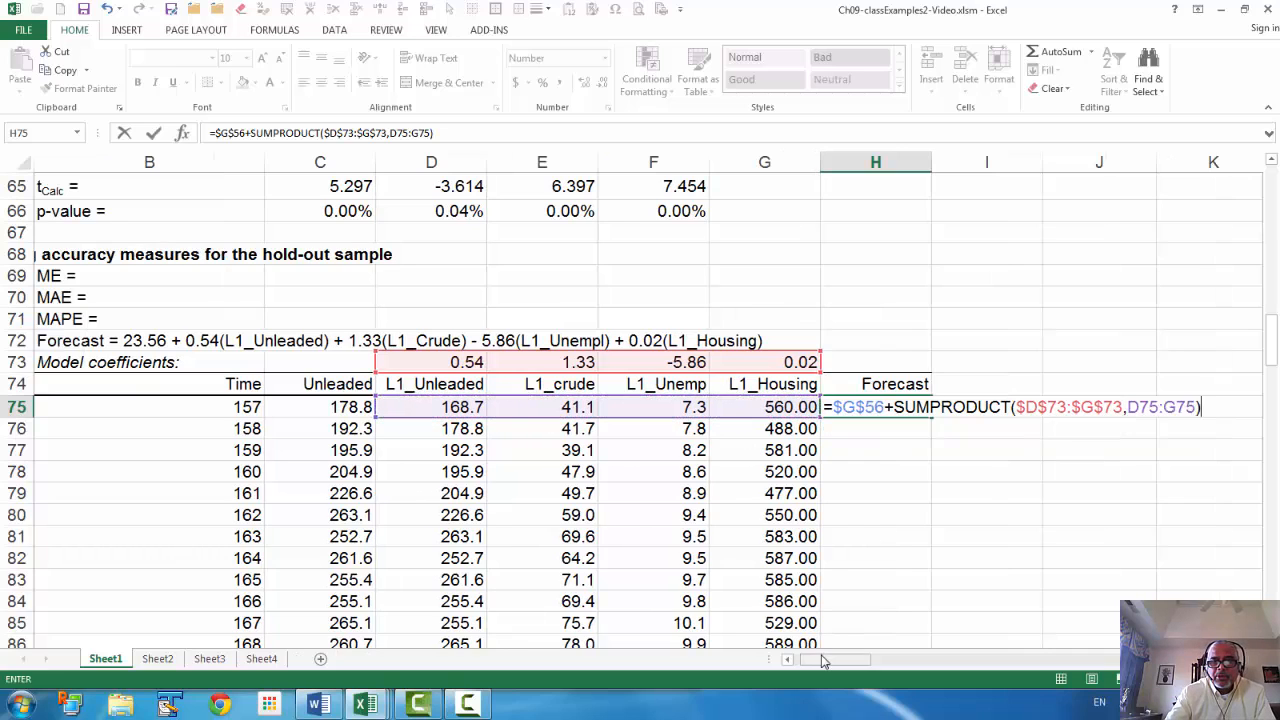
pyautogui.press('Return')
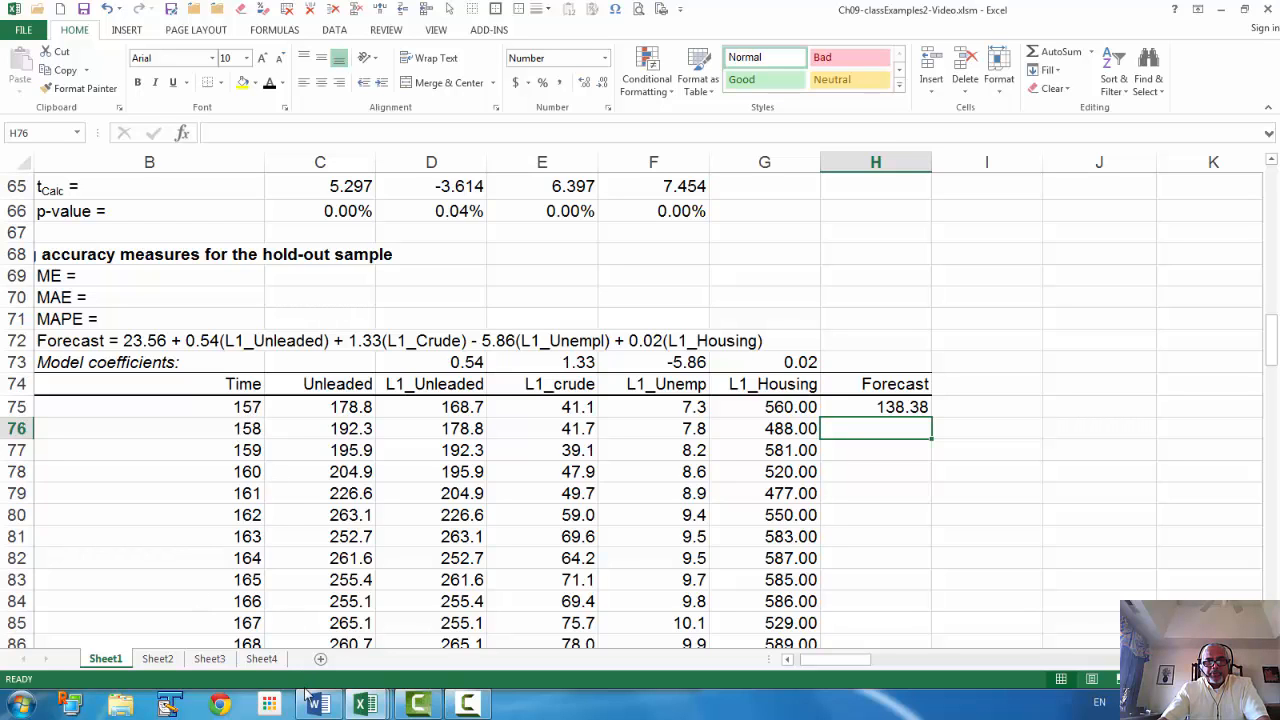
# After checking the Shell workbook, fill the H75 forecast formula down to H98
pyautogui.click(365, 704)
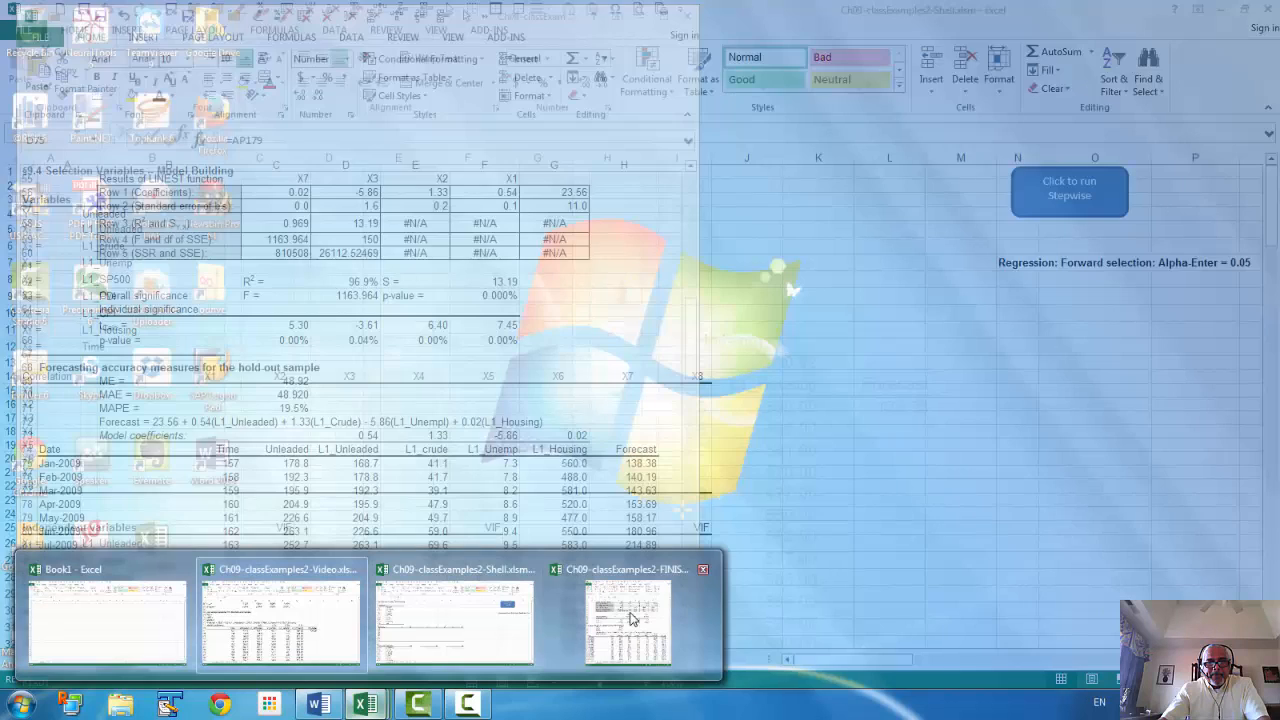
pyautogui.click(455, 620)
pyautogui.click(995, 538)
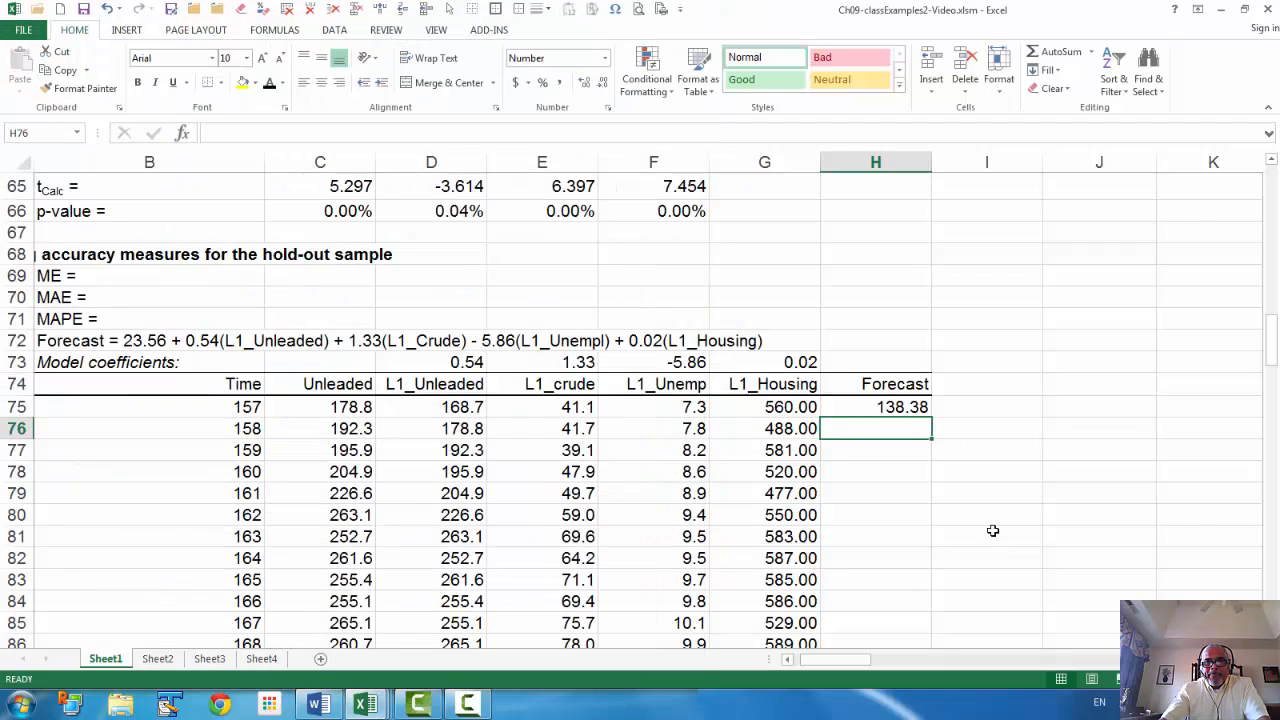
pyautogui.click(903, 406)
pyautogui.moveTo(931, 419); pyautogui.dragTo(921, 604)
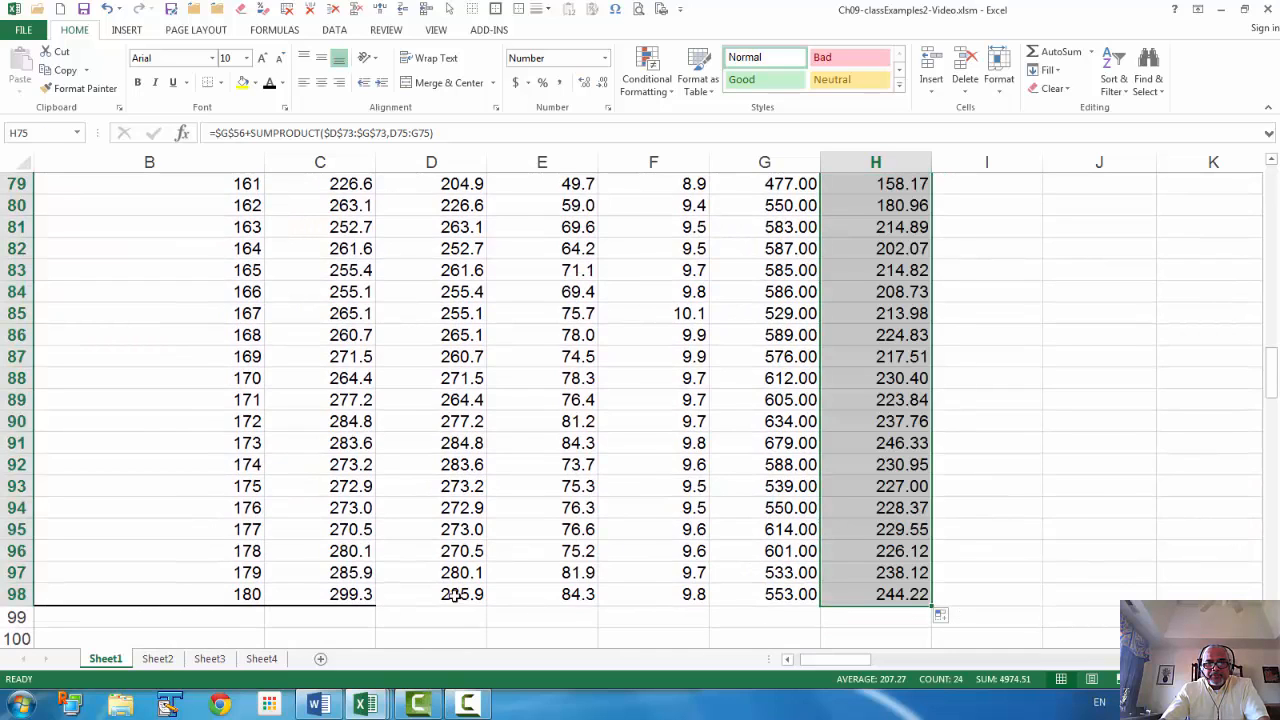
# Put a thick bottom border under the last table row D98:H98
pyautogui.moveTo(445, 594); pyautogui.dragTo(873, 590)
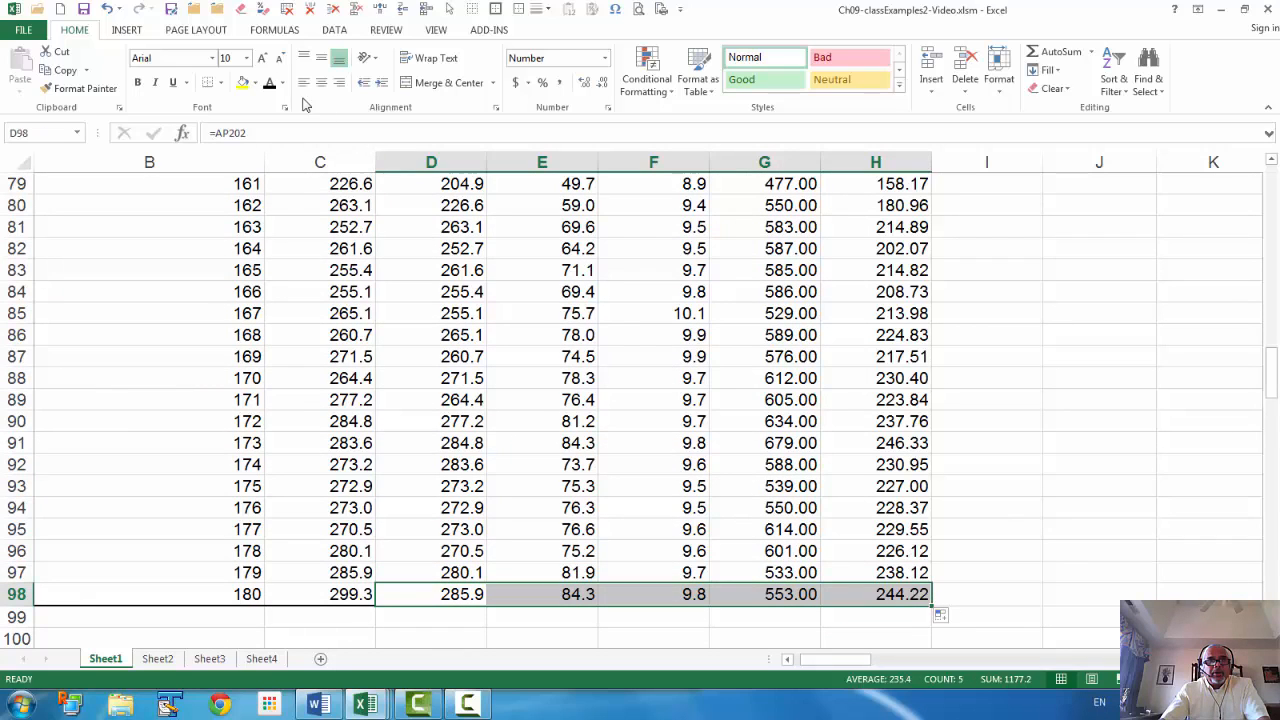
pyautogui.click(221, 83)
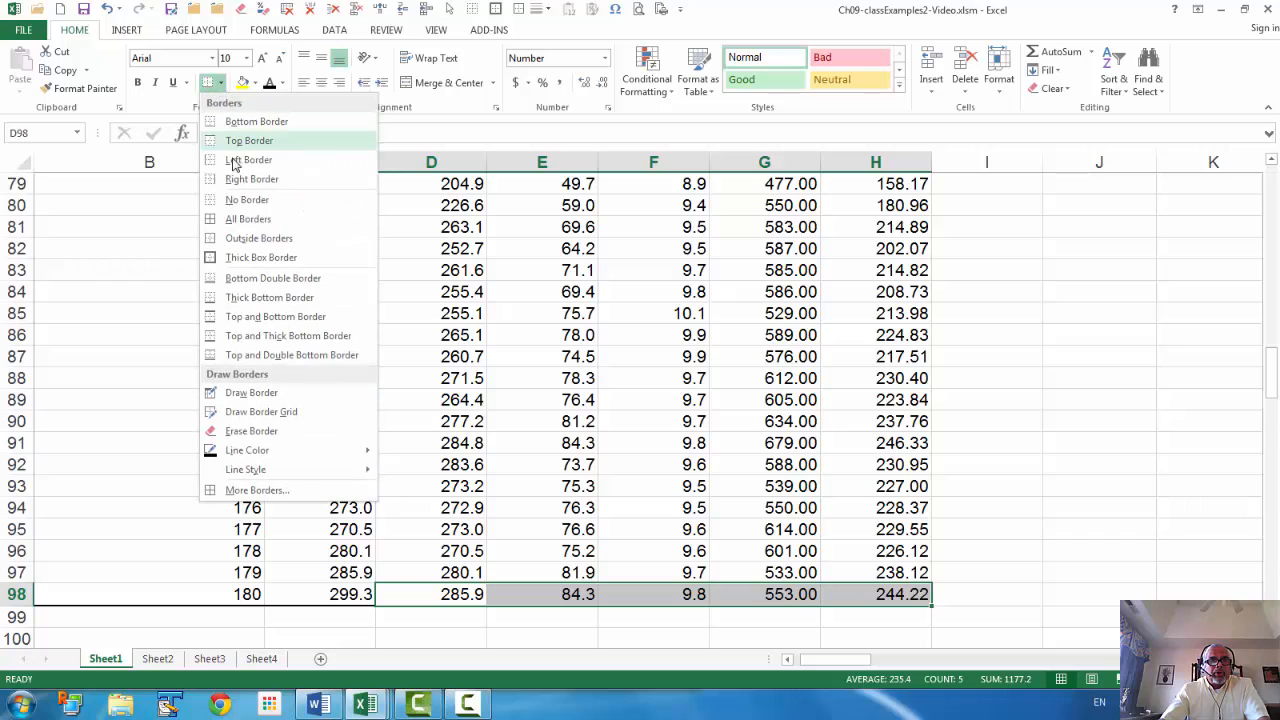
pyautogui.click(269, 297)
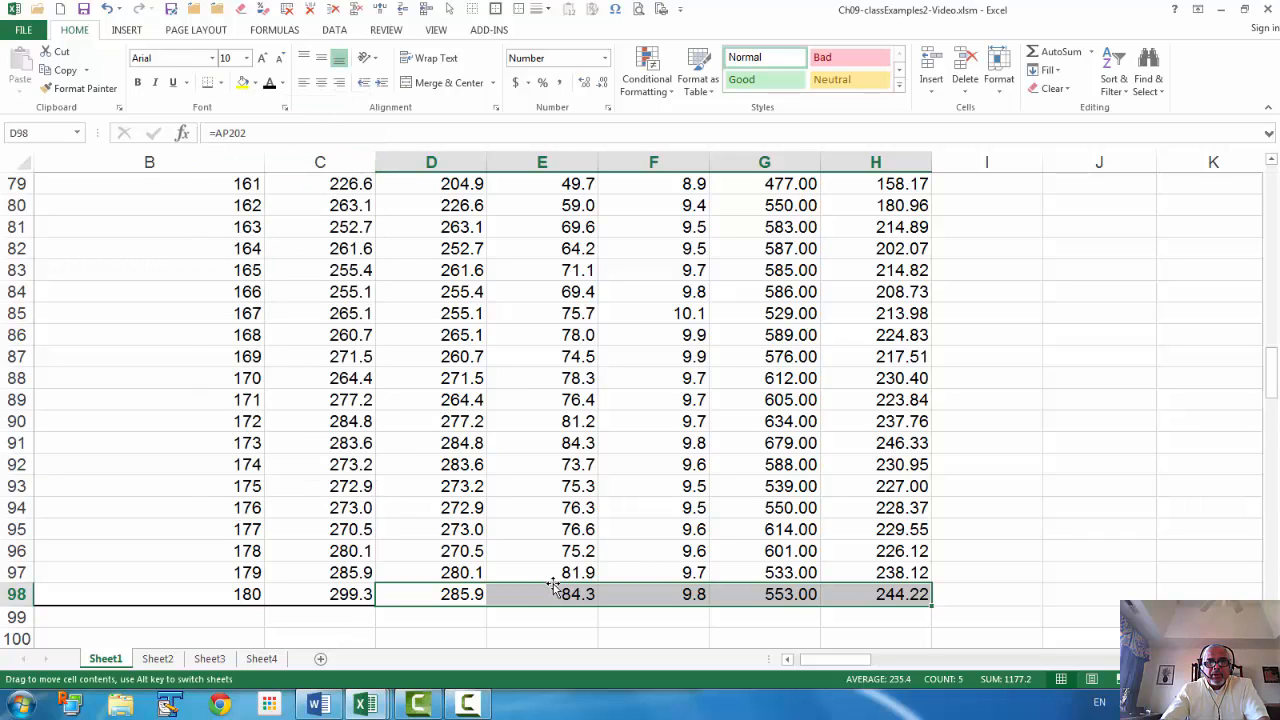
pyautogui.scroll(6, 540, 564)
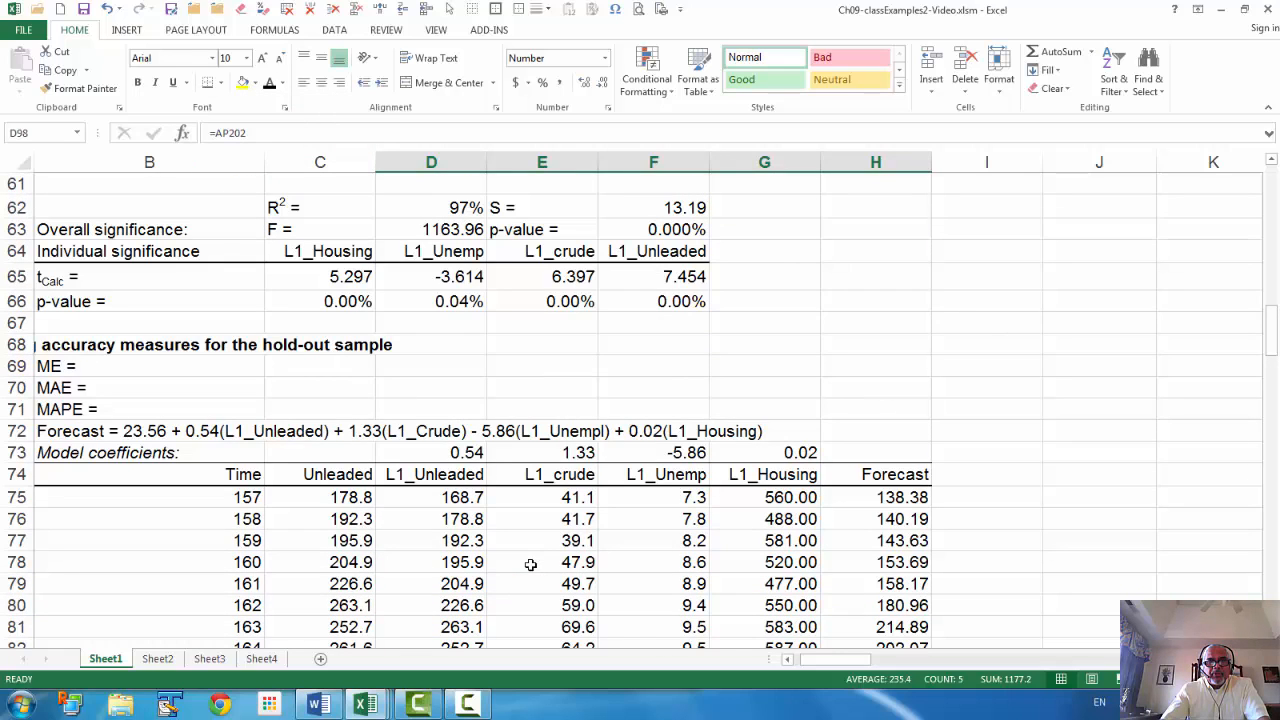
pyautogui.click(318, 366)
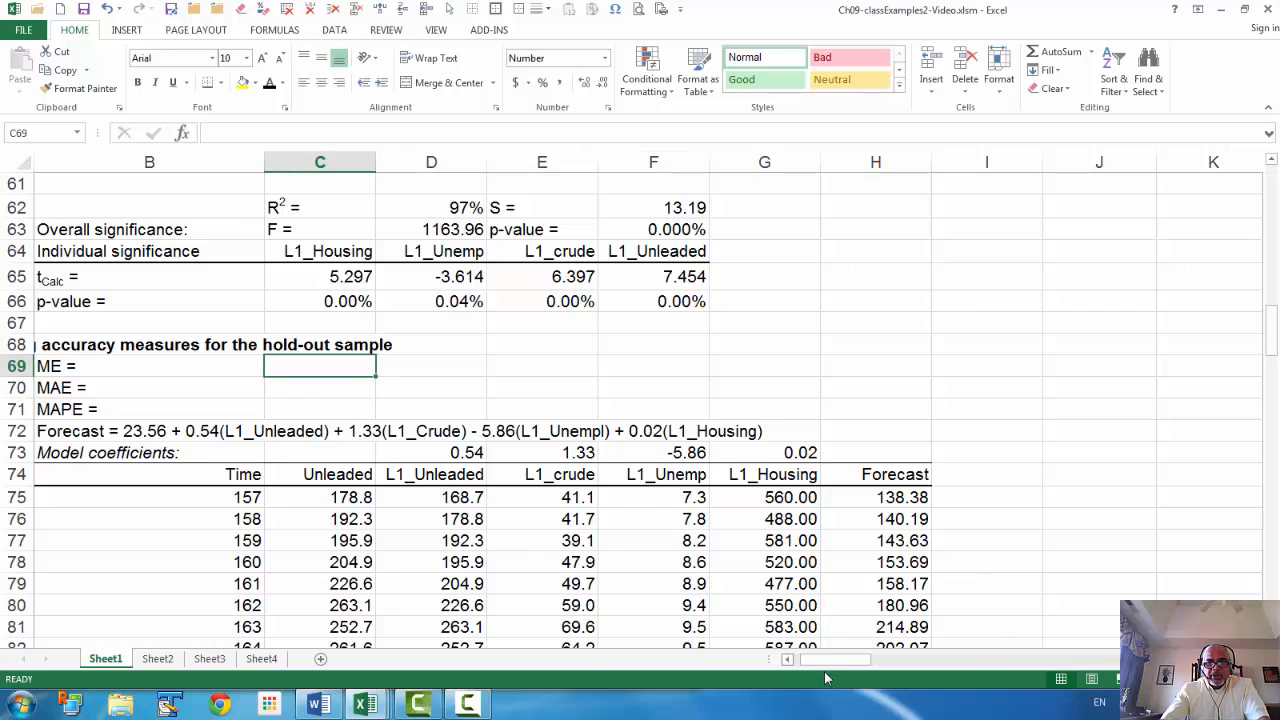
# Inspect the finished workbook's ME formula in C69 to see which ranges it uses
pyautogui.click(788, 659)
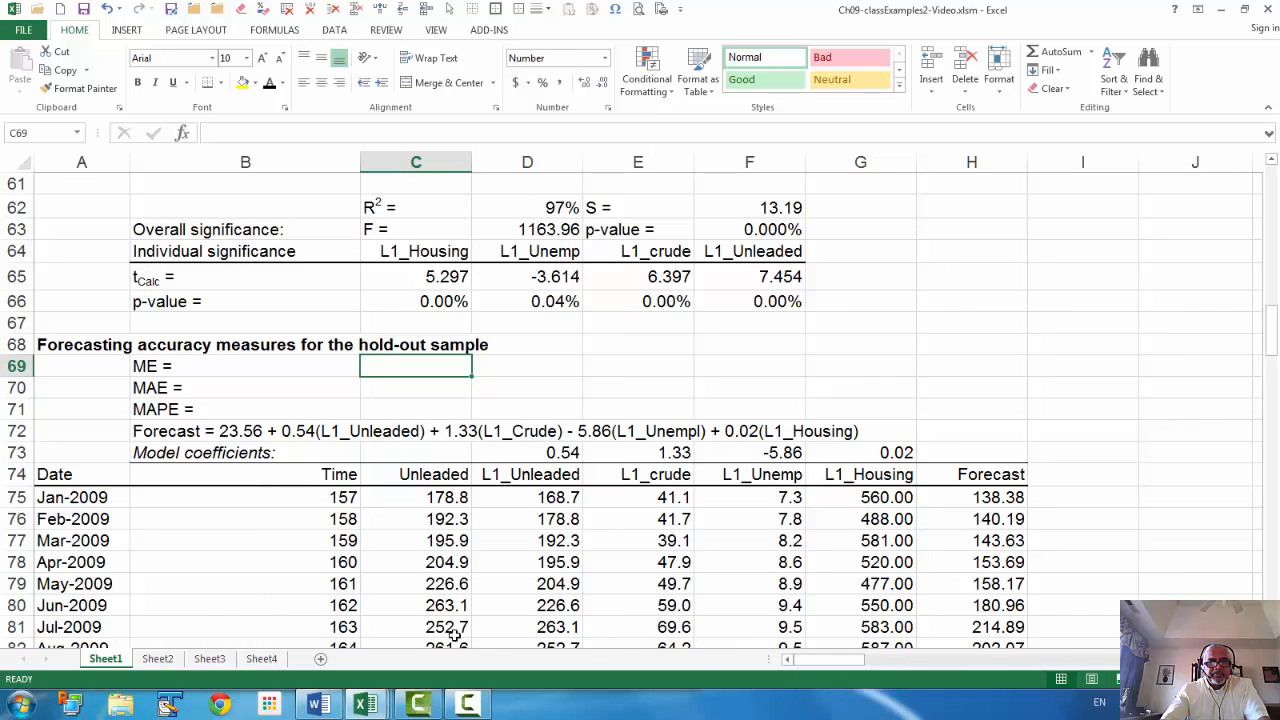
pyautogui.moveTo(368, 706)
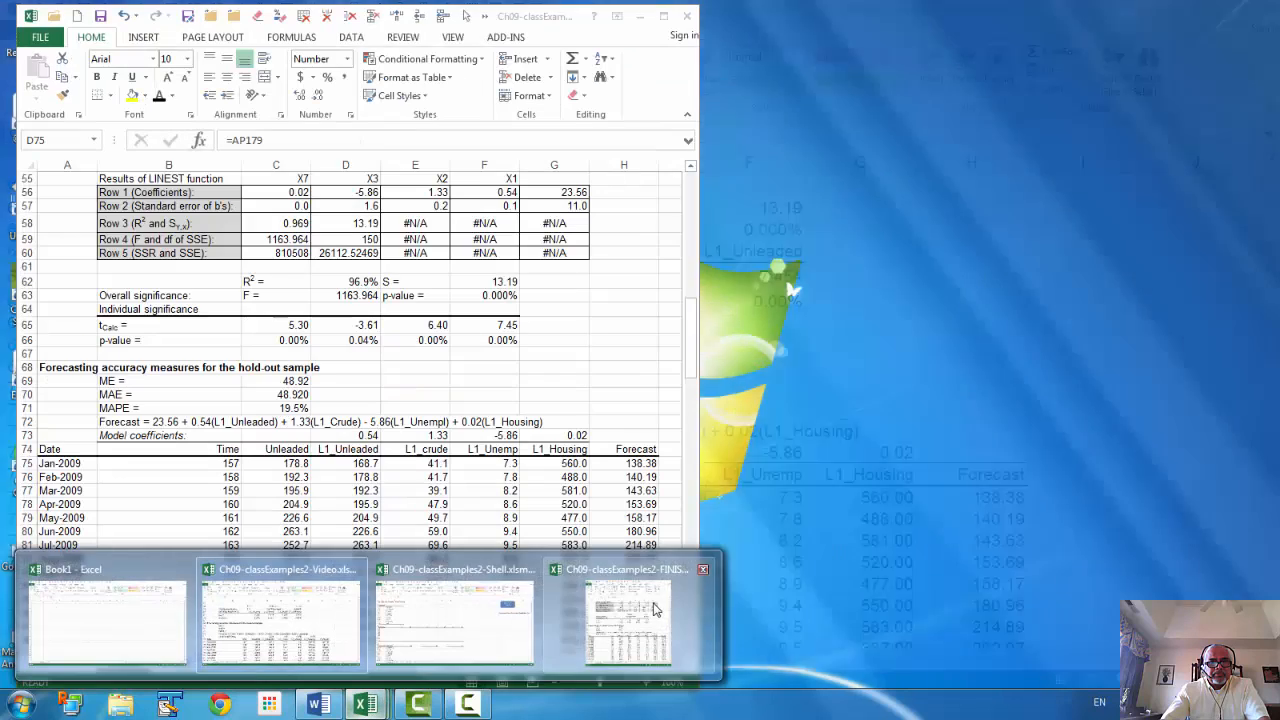
pyautogui.click(706, 603)
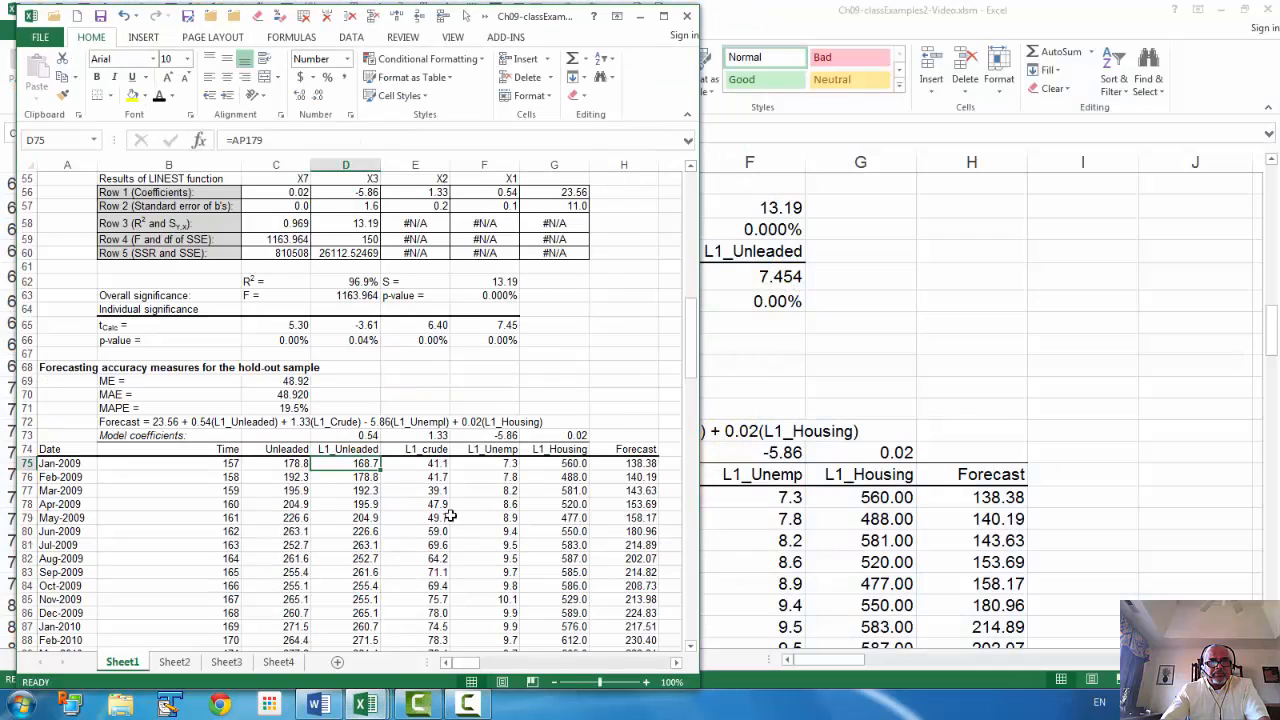
pyautogui.click(290, 381)
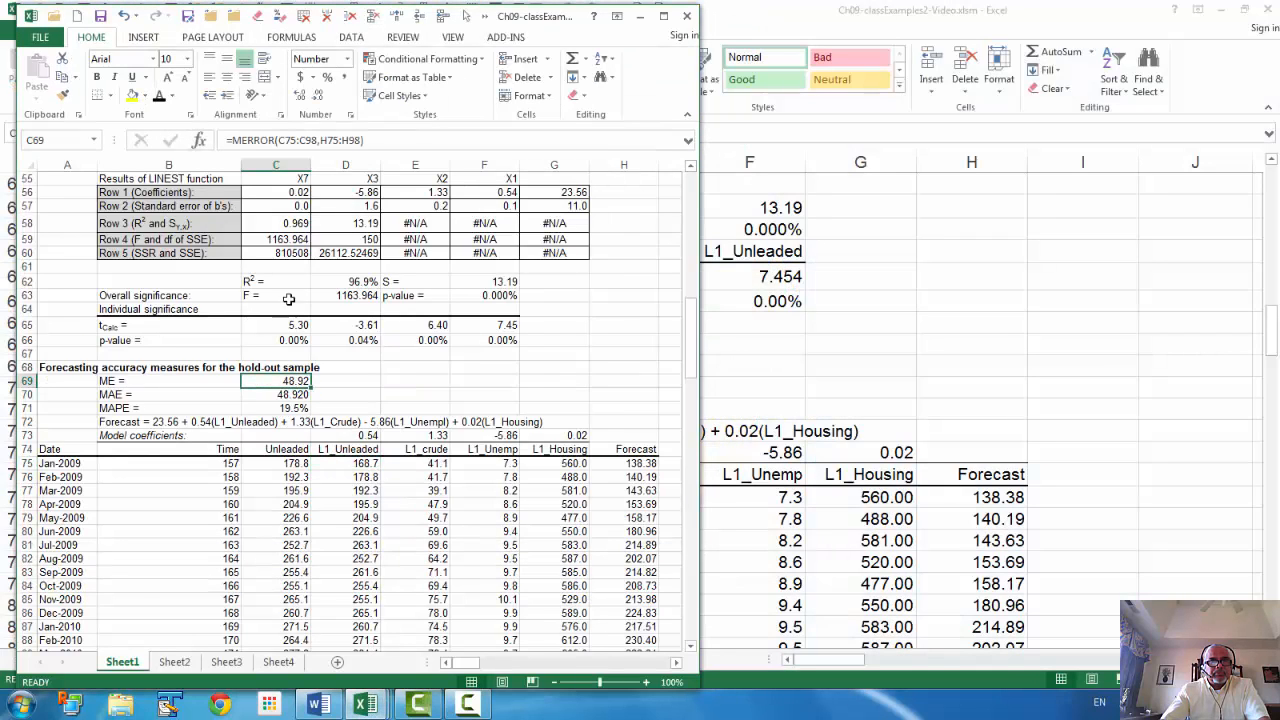
pyautogui.click(278, 140)
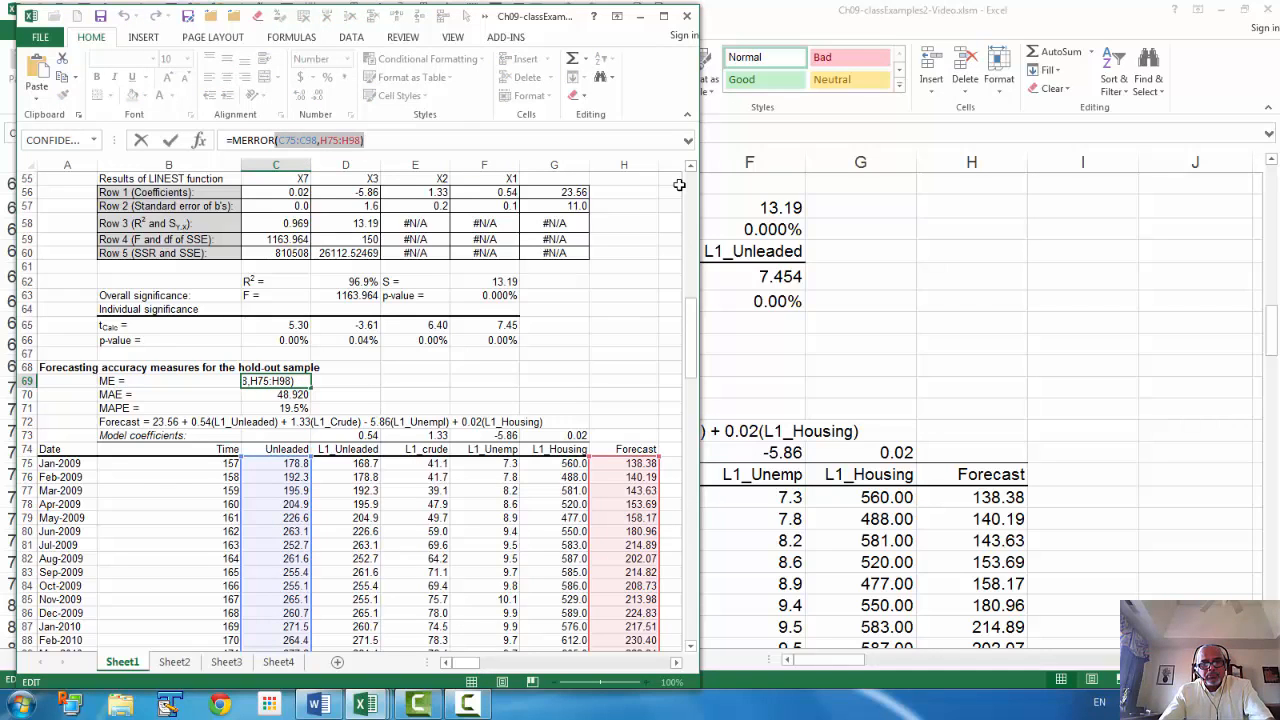
pyautogui.press('Escape')
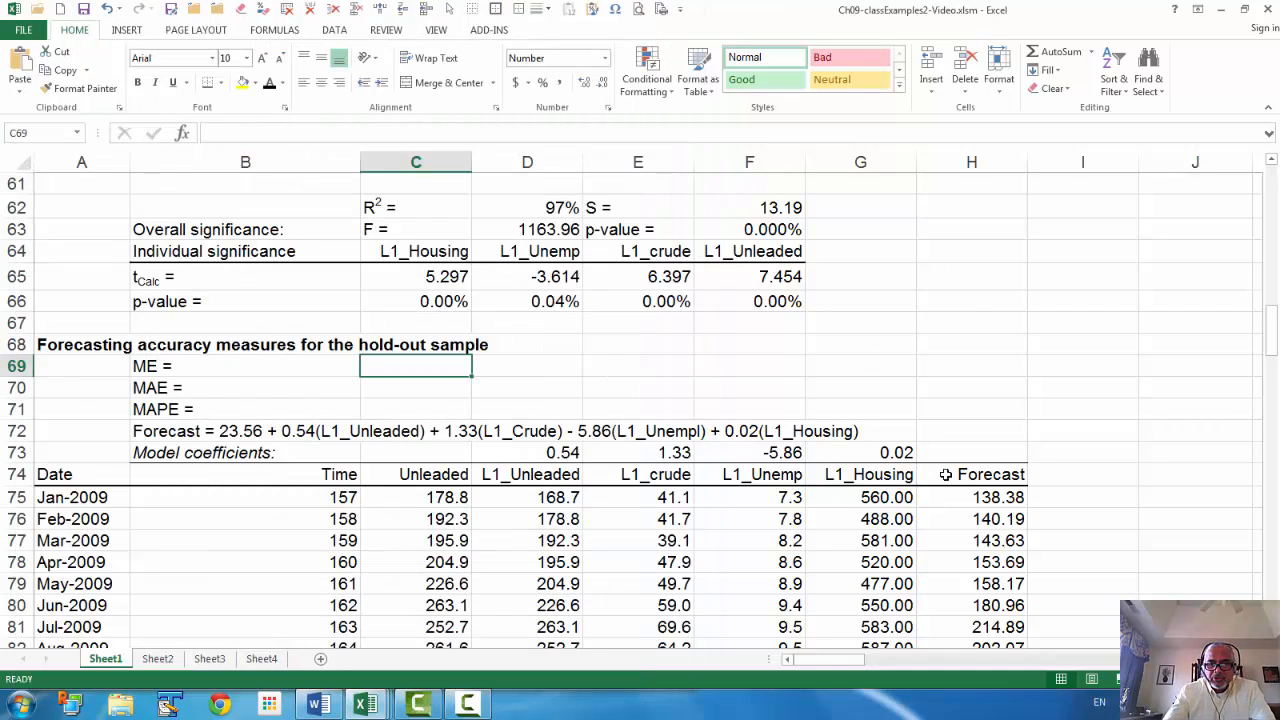
# Enter =MERROR(C75:C98,H75:H98) in C69, giving a mean error of 48.9
pyautogui.write('=m')
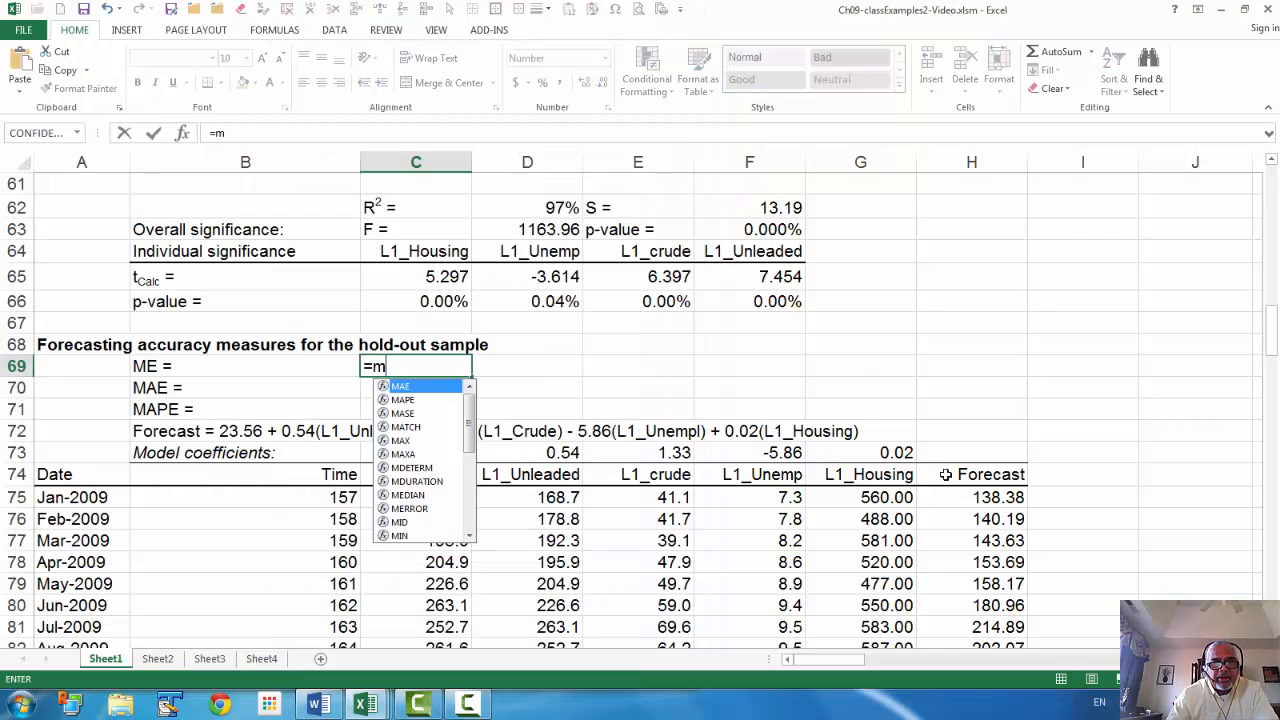
pyautogui.write('er')
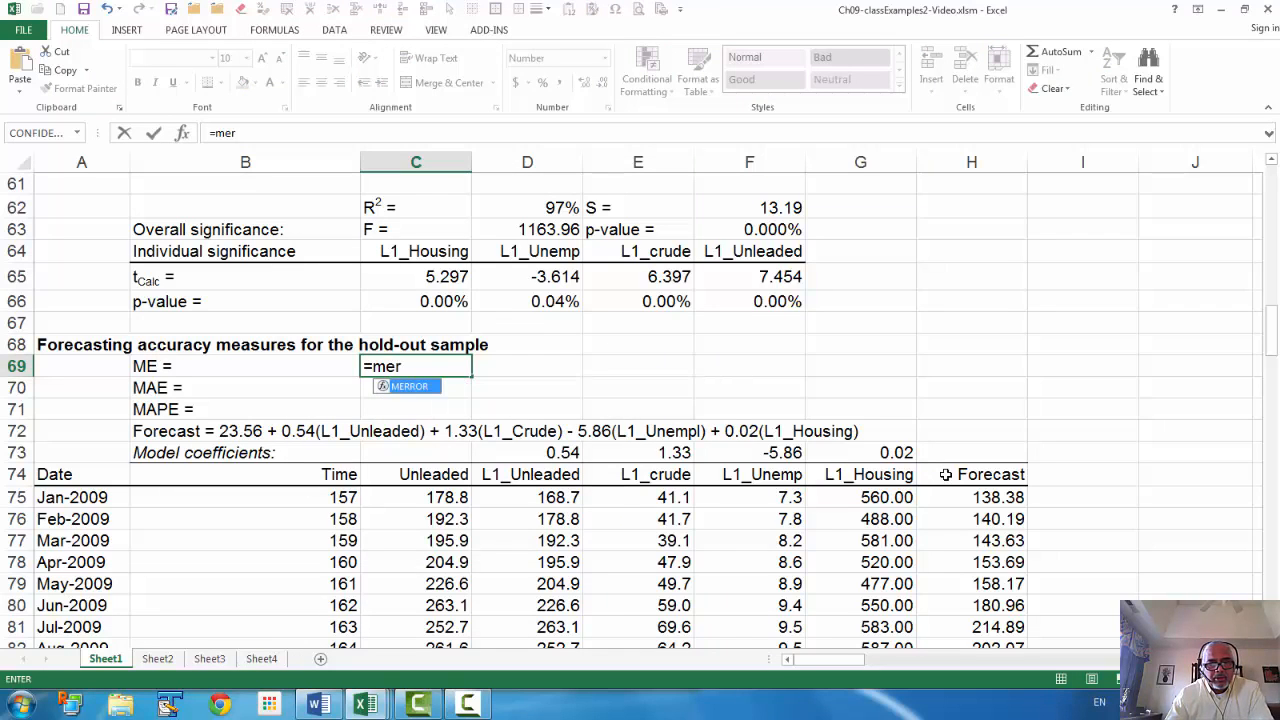
pyautogui.press('Tab')
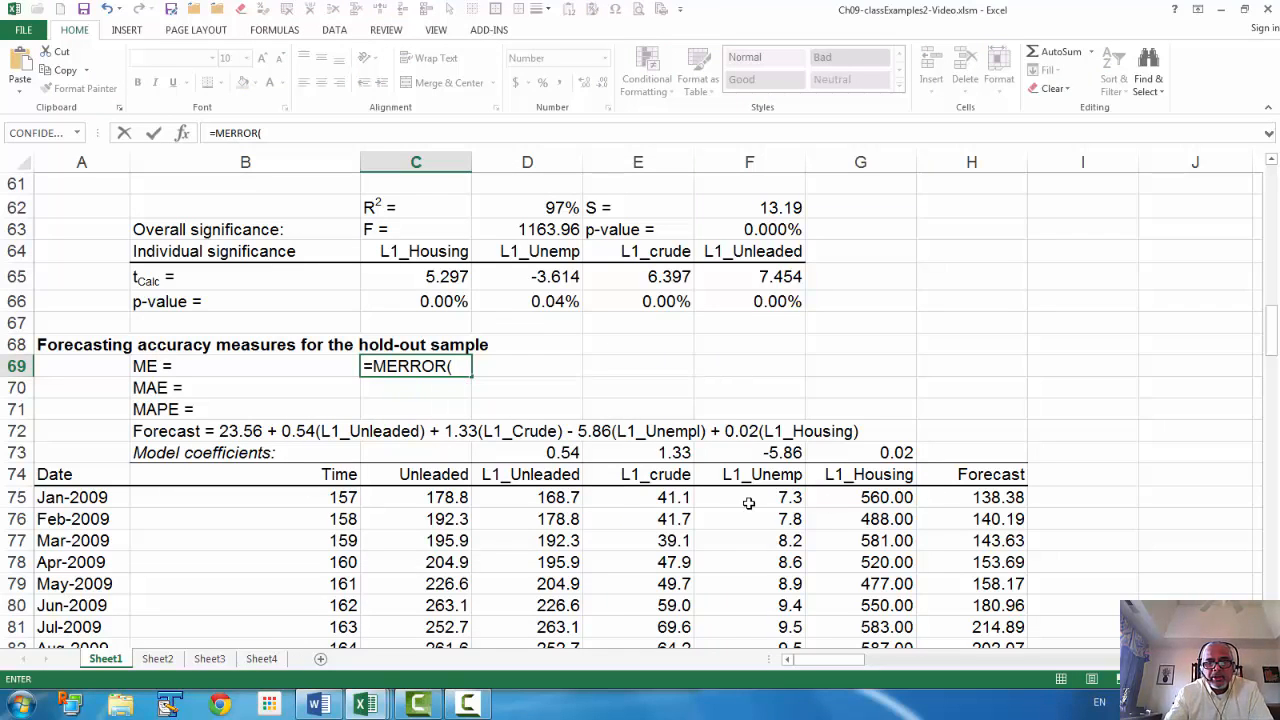
pyautogui.press('BackSpace')
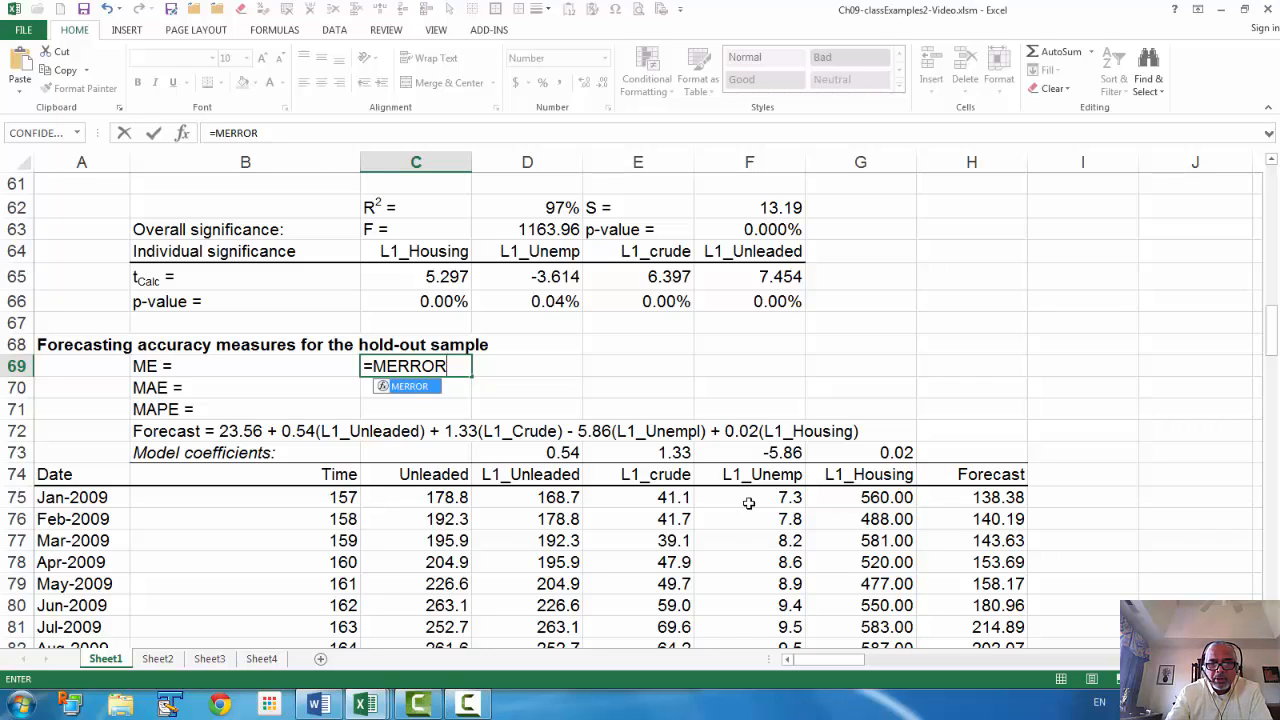
pyautogui.write('(')
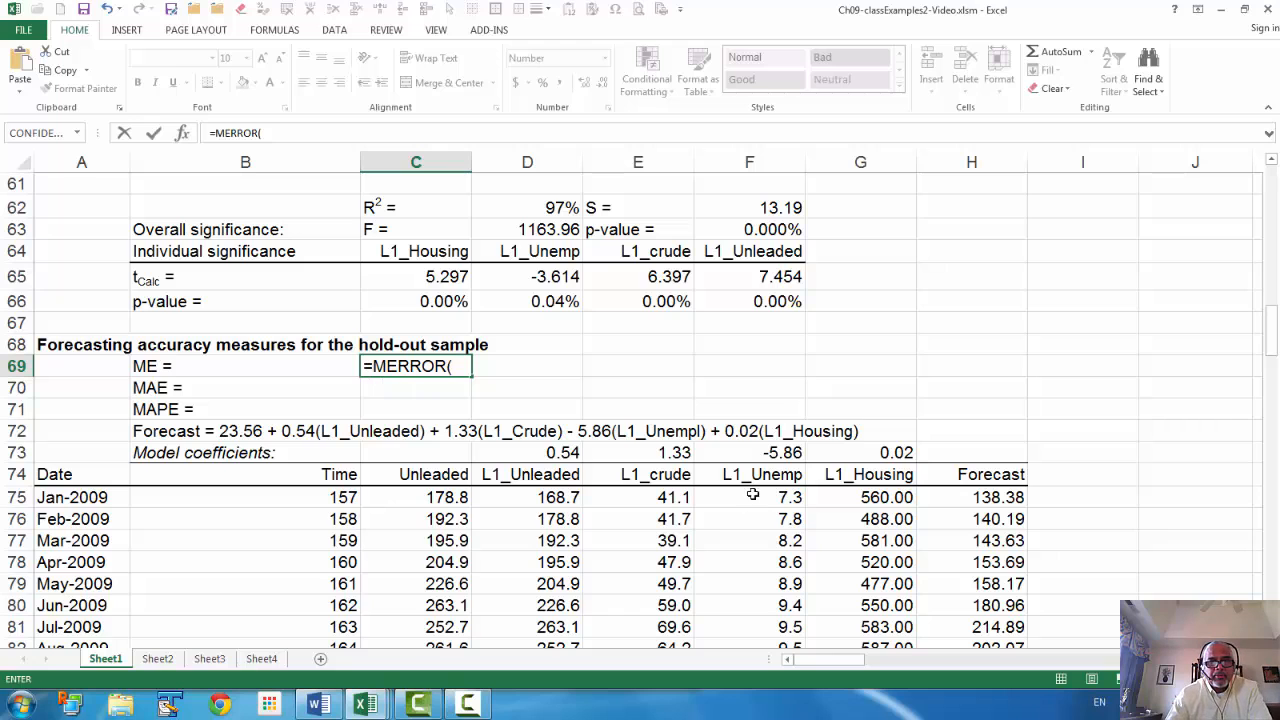
pyautogui.click(447, 497)
pyautogui.scroll(-6, 440, 495)
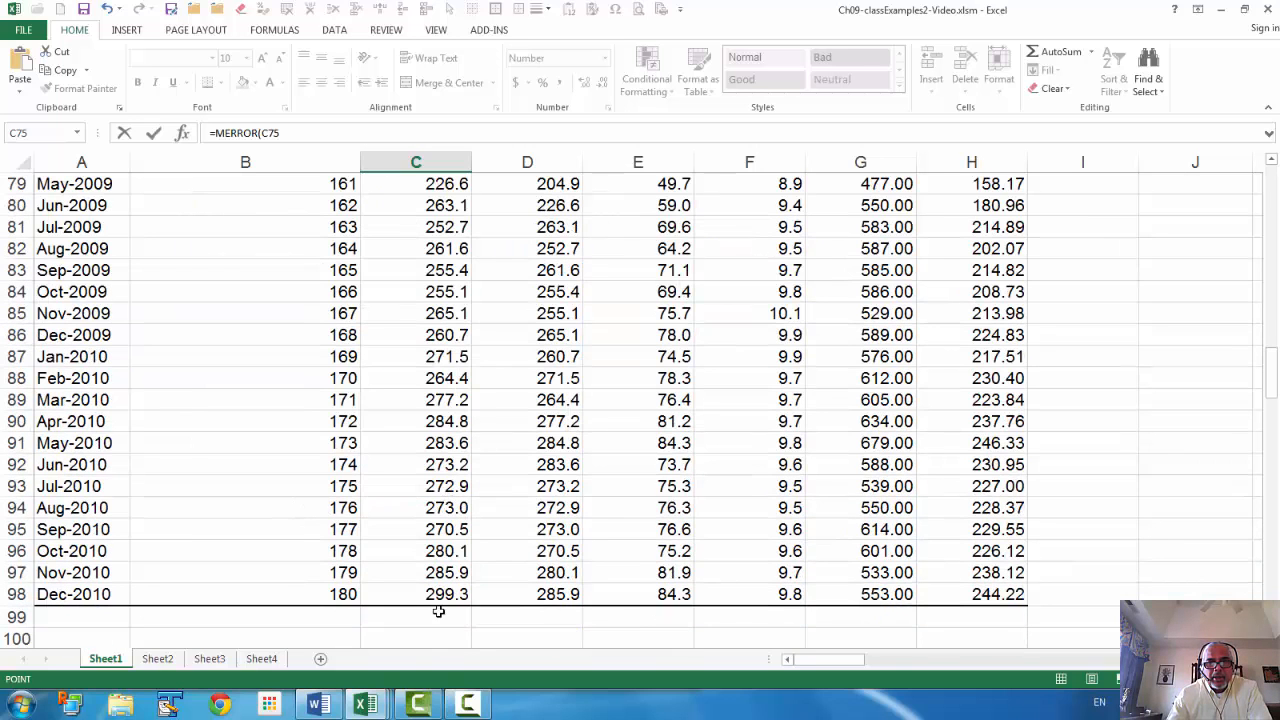
pyautogui.keyDown('shift'); pyautogui.click(445, 594); pyautogui.keyUp('shift')
pyautogui.scroll(4, 445, 594)
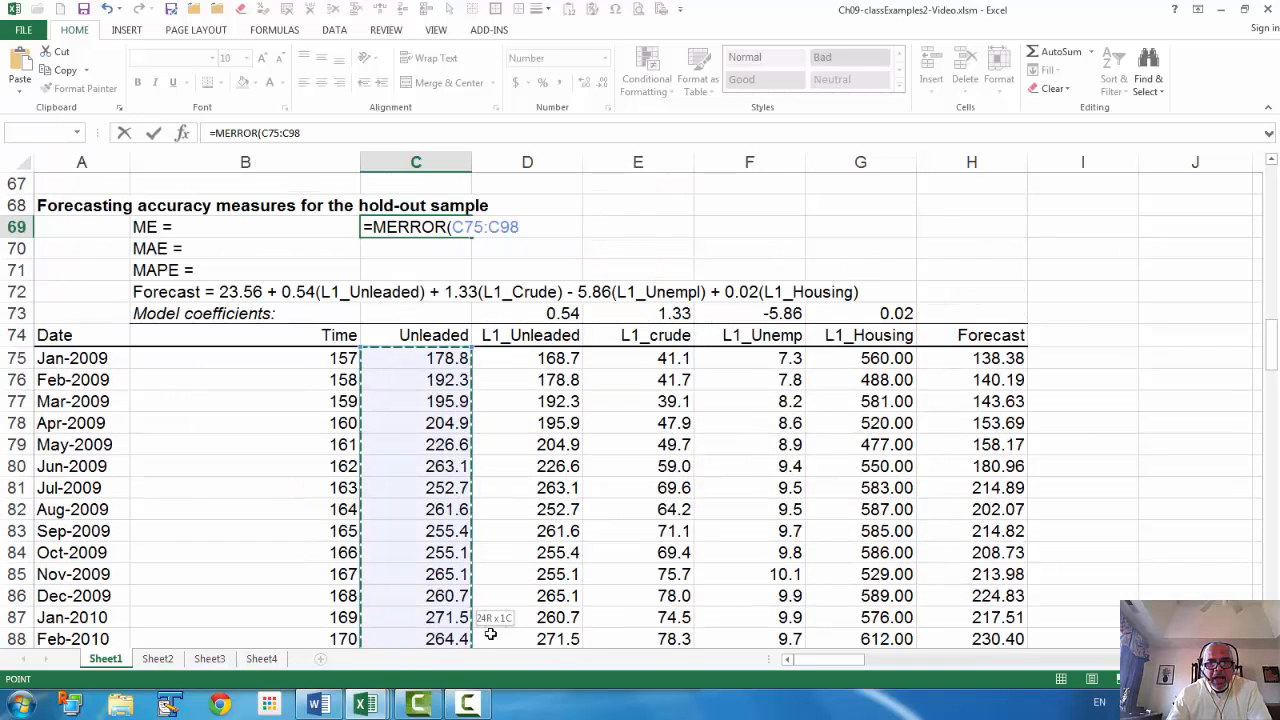
pyautogui.write(',')
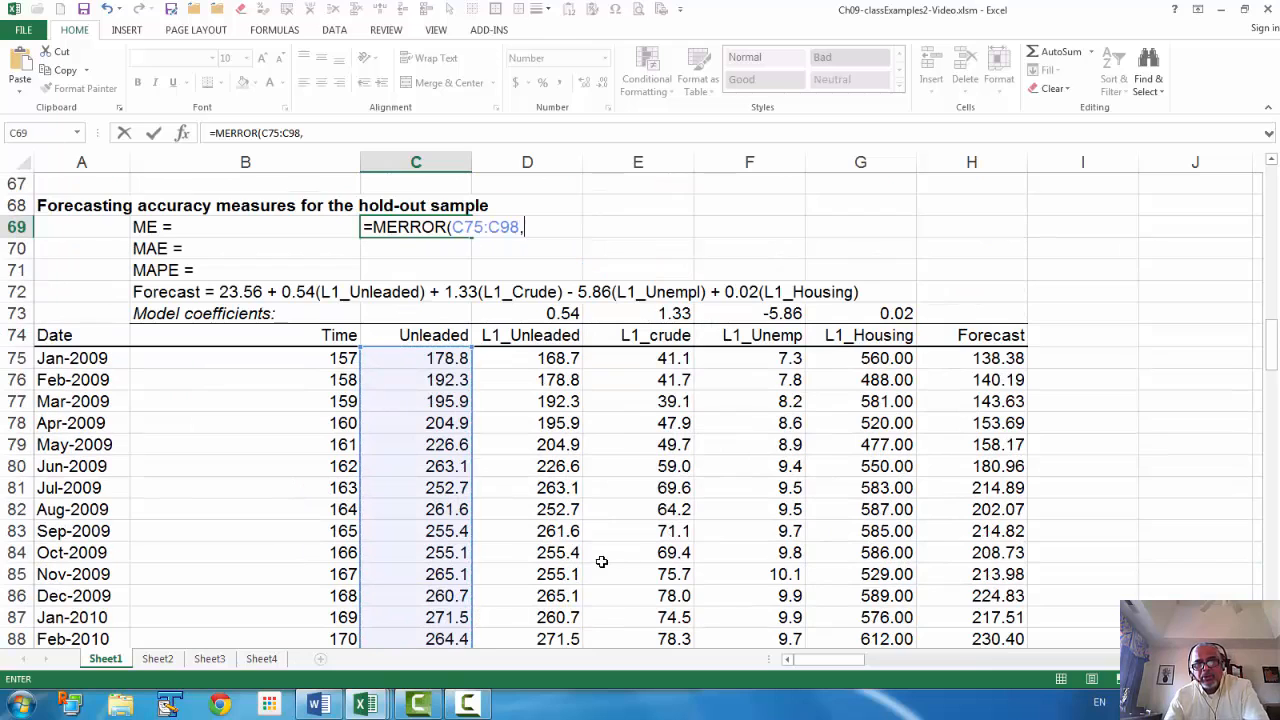
pyautogui.click(995, 357)
pyautogui.scroll(-4, 993, 440)
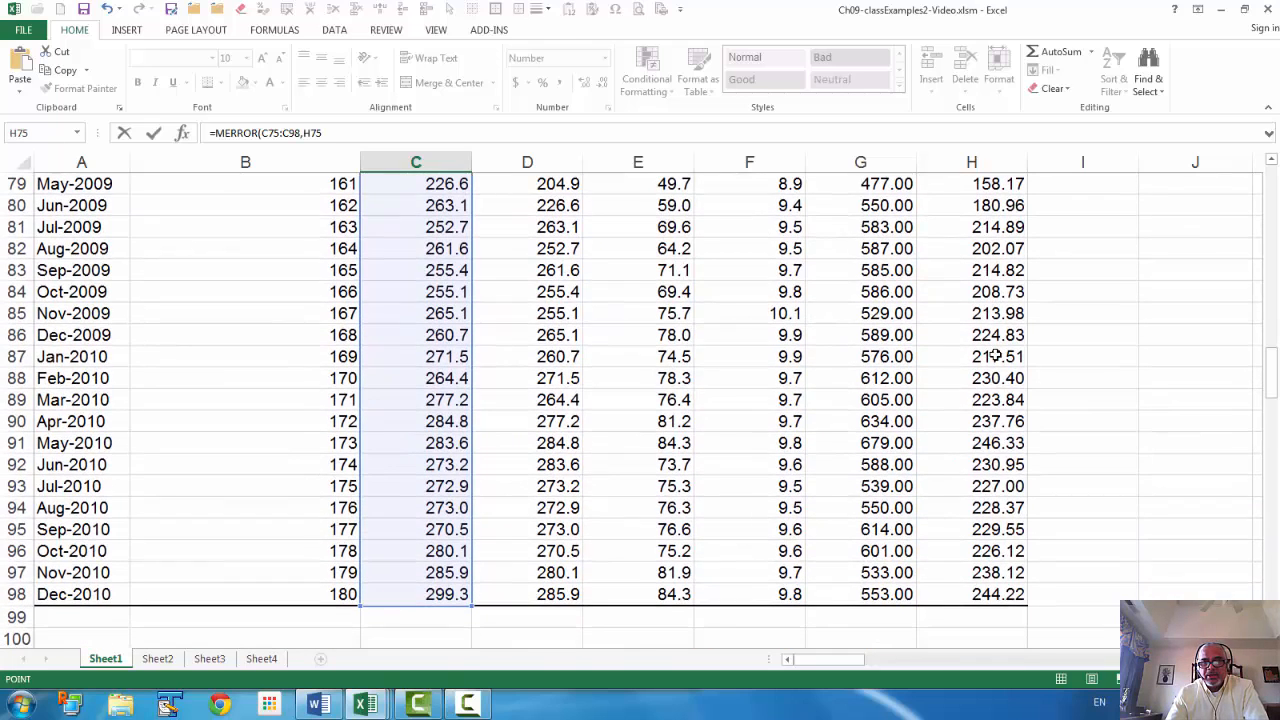
pyautogui.keyDown('shift'); pyautogui.click(993, 592); pyautogui.keyUp('shift')
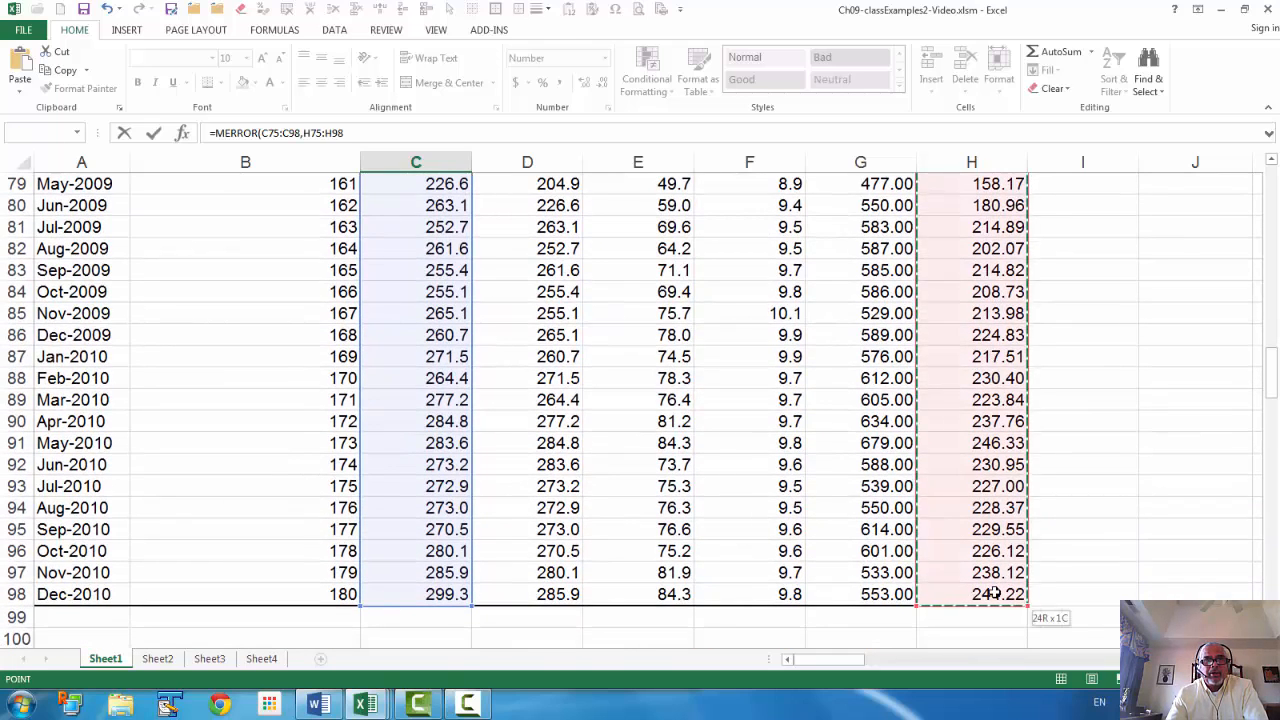
pyautogui.press('Return')
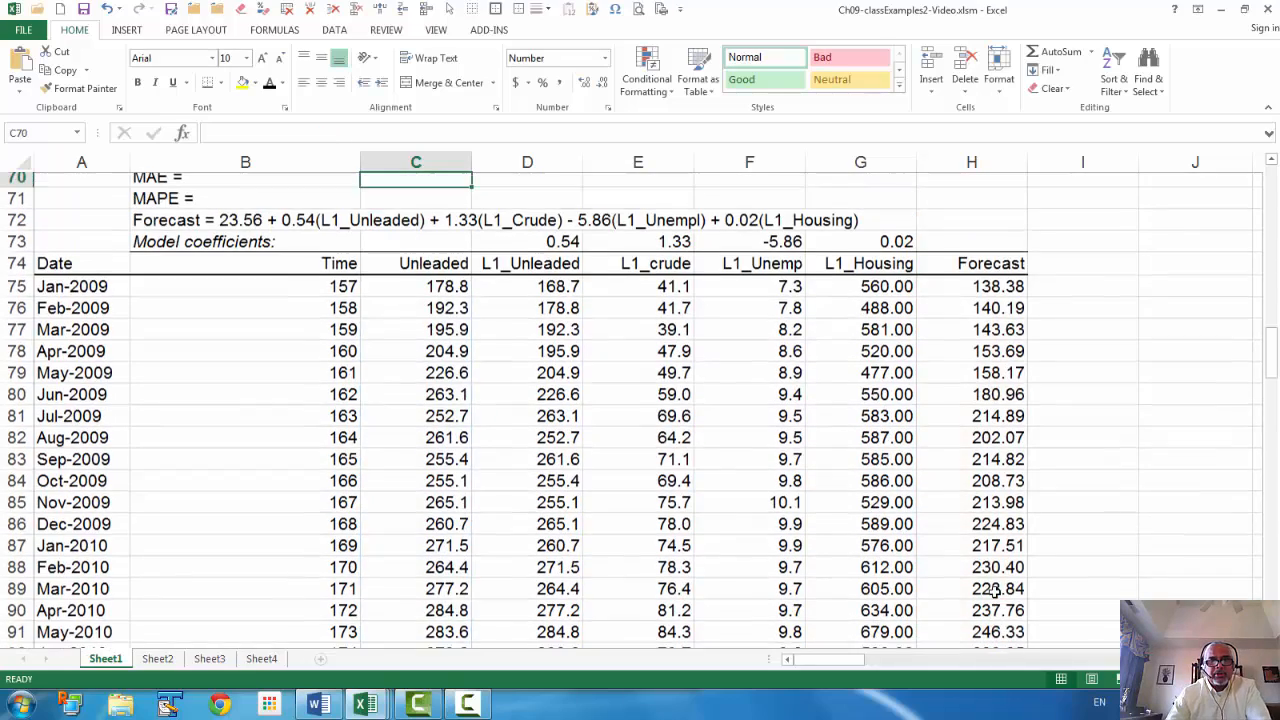
pyautogui.scroll(4, 578, 578)
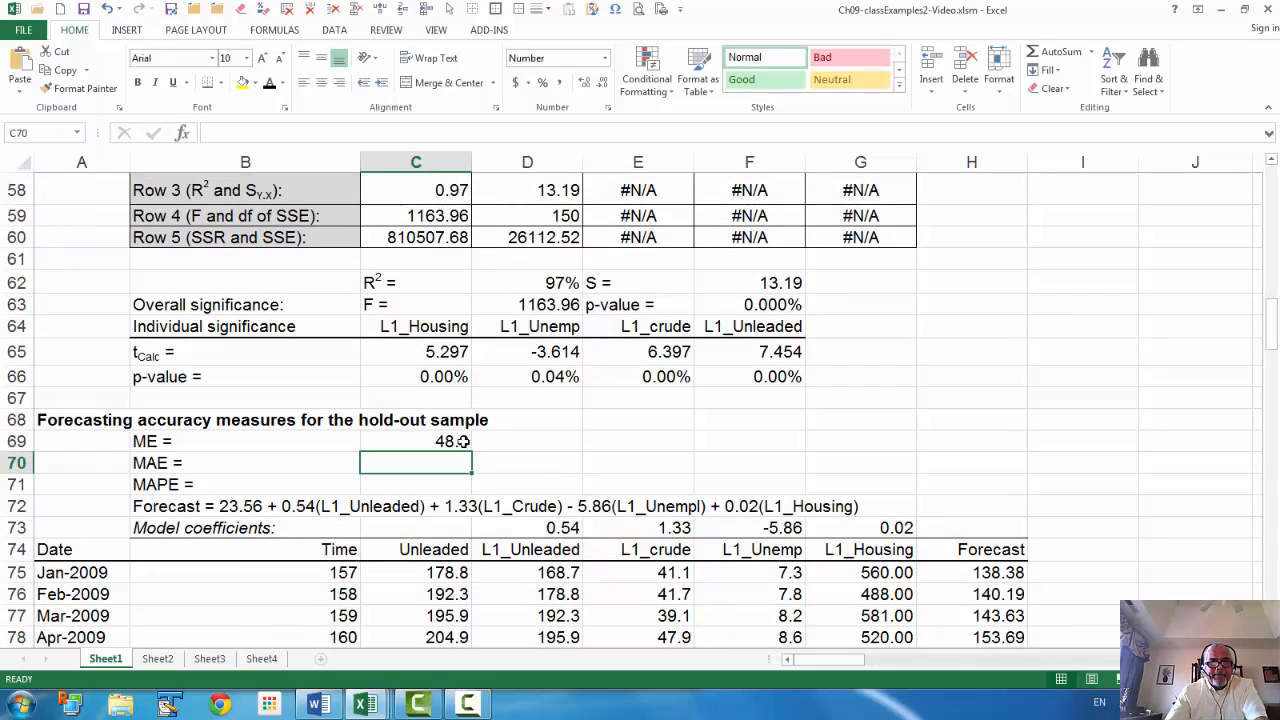
# Enter =MAE(C75:C98,H75:H98) in C70 after checking the reference chapter 9 workbook
pyautogui.moveTo(365, 705)
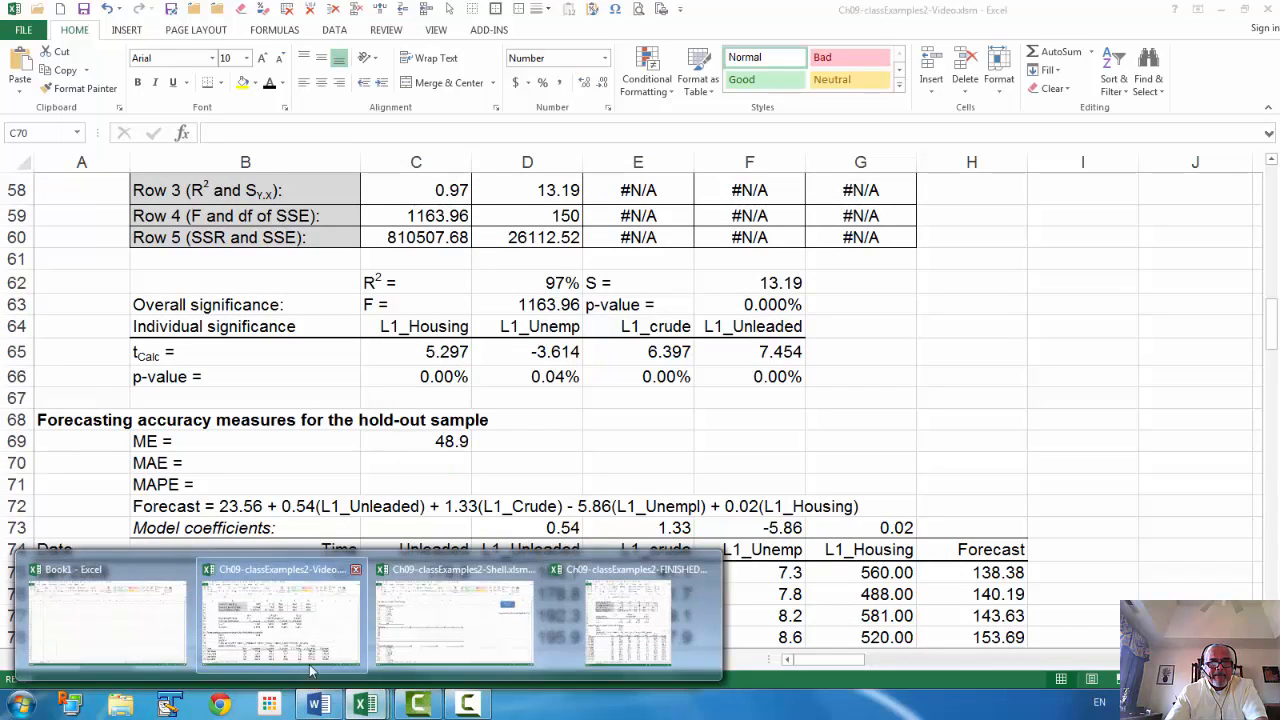
pyautogui.click(679, 580)
pyautogui.click(994, 436)
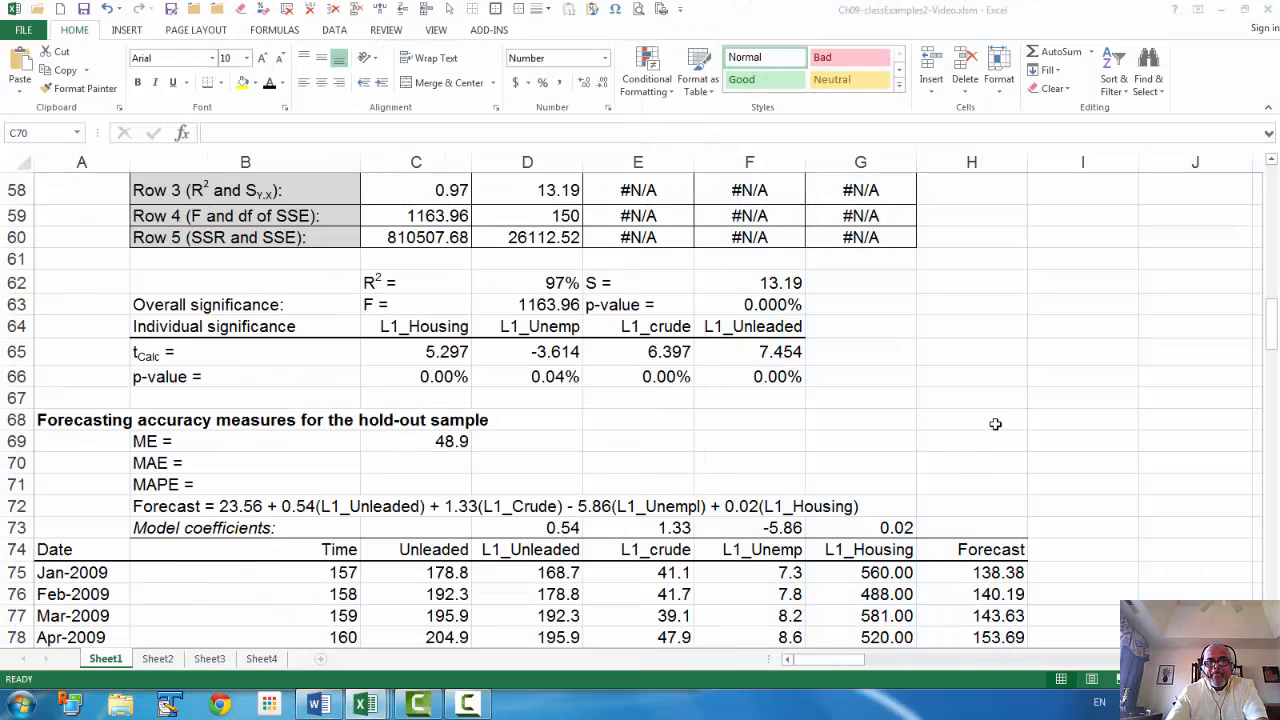
pyautogui.click(364, 134)
pyautogui.write('=MAE')
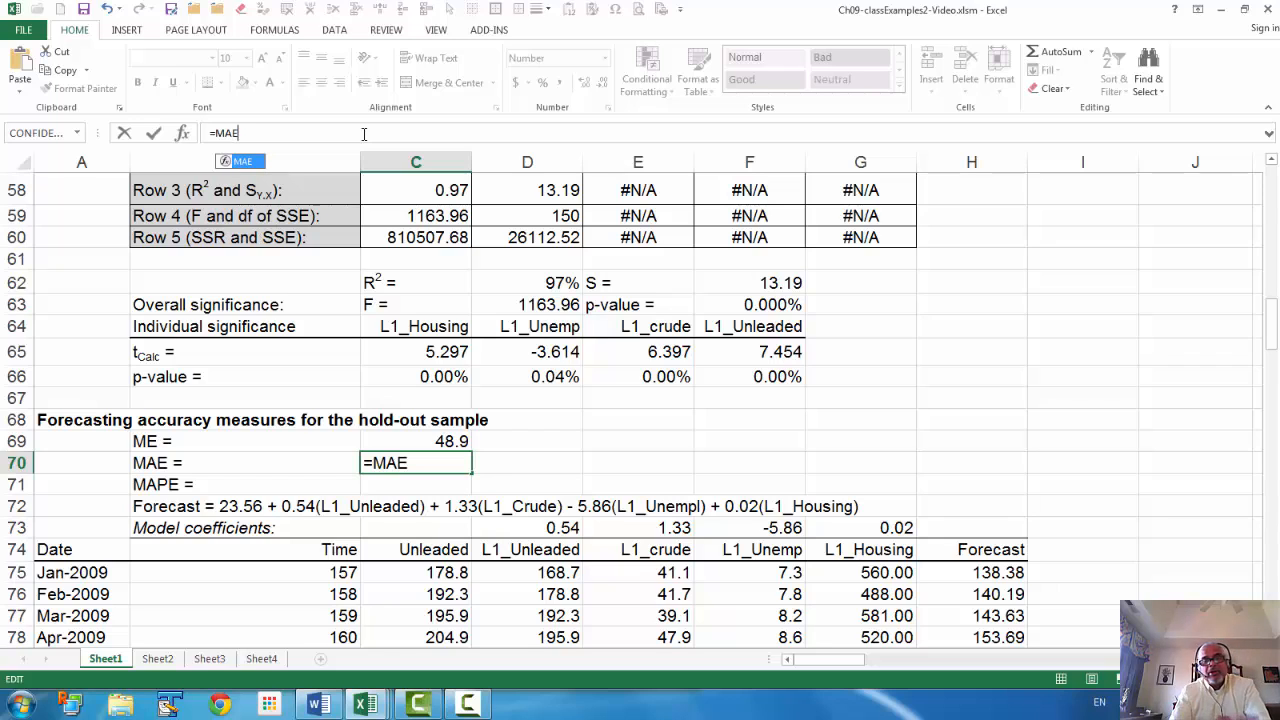
pyautogui.write('(C75:C98,H75:H98)')
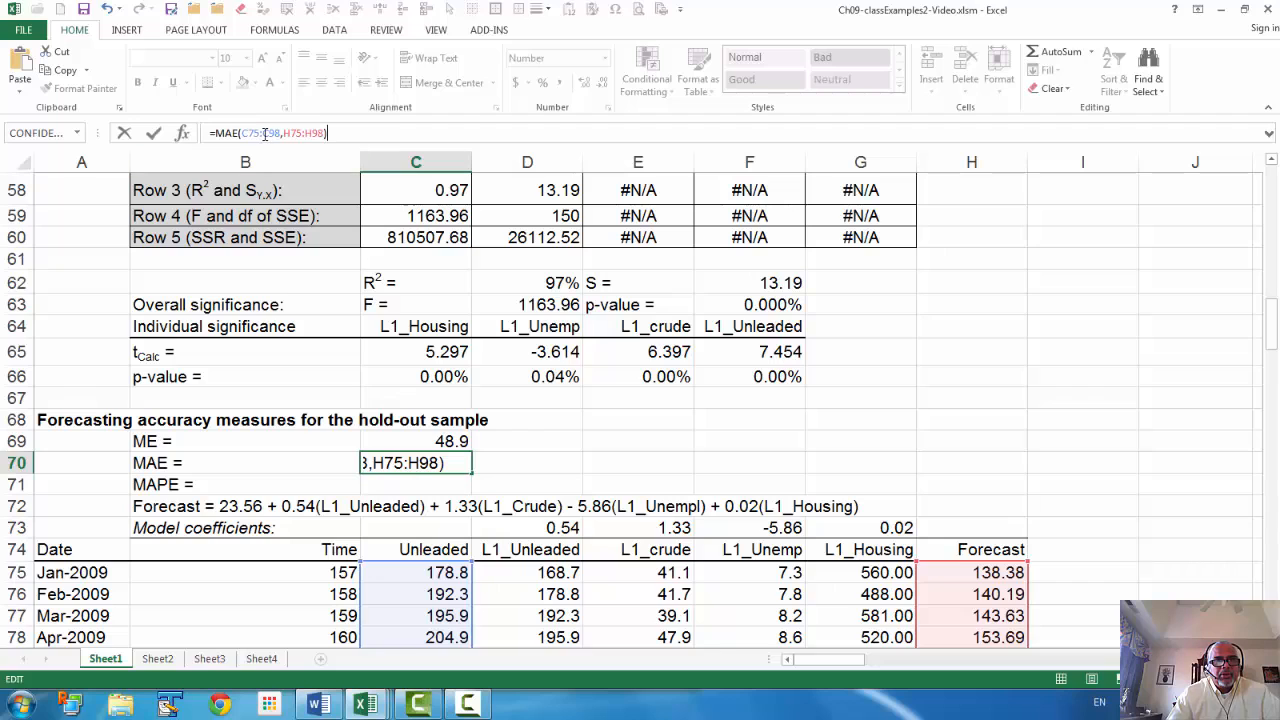
pyautogui.press('Return')
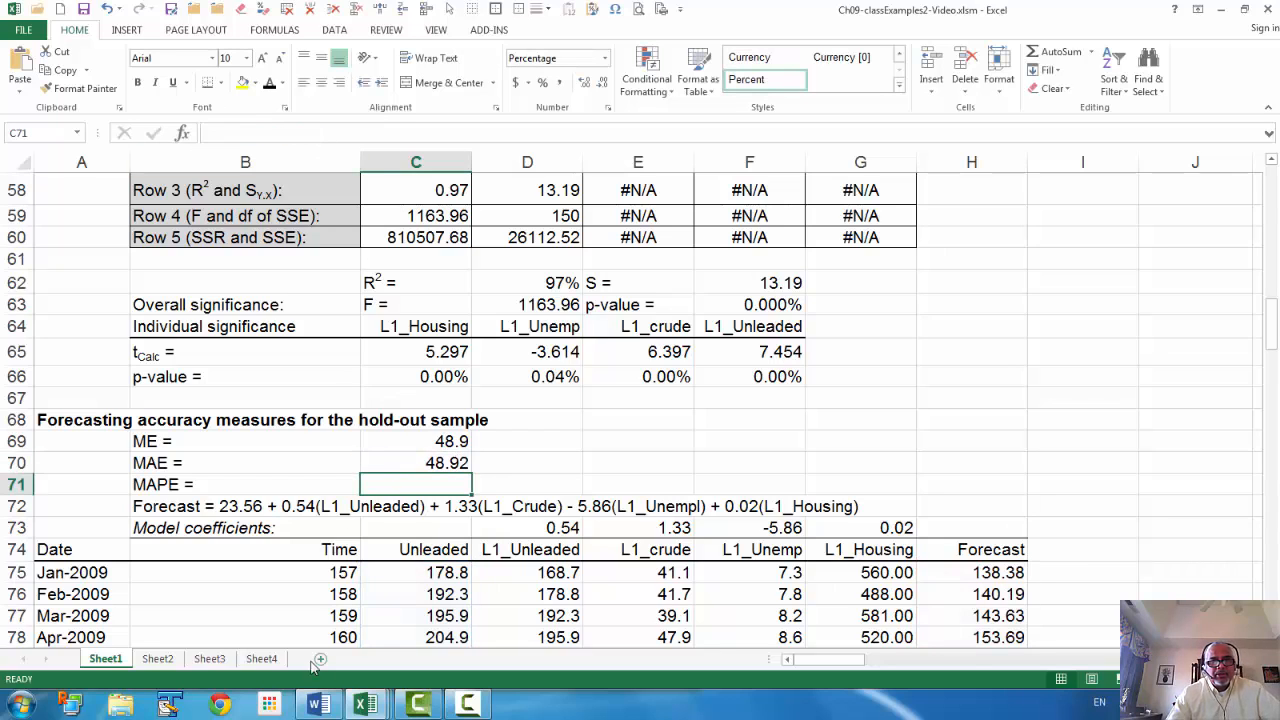
# Show the C69 ME with one more decimal (48.92) and compare against the reference workbook
pyautogui.click(455, 443)
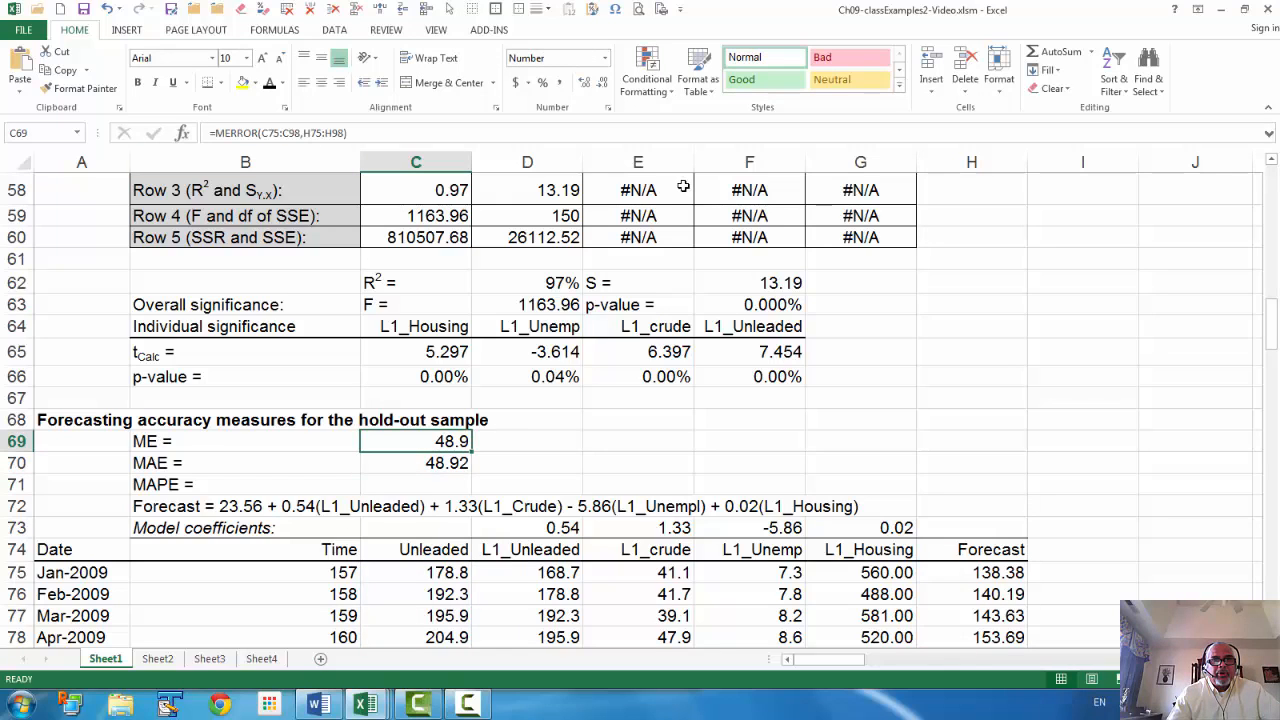
pyautogui.click(586, 84)
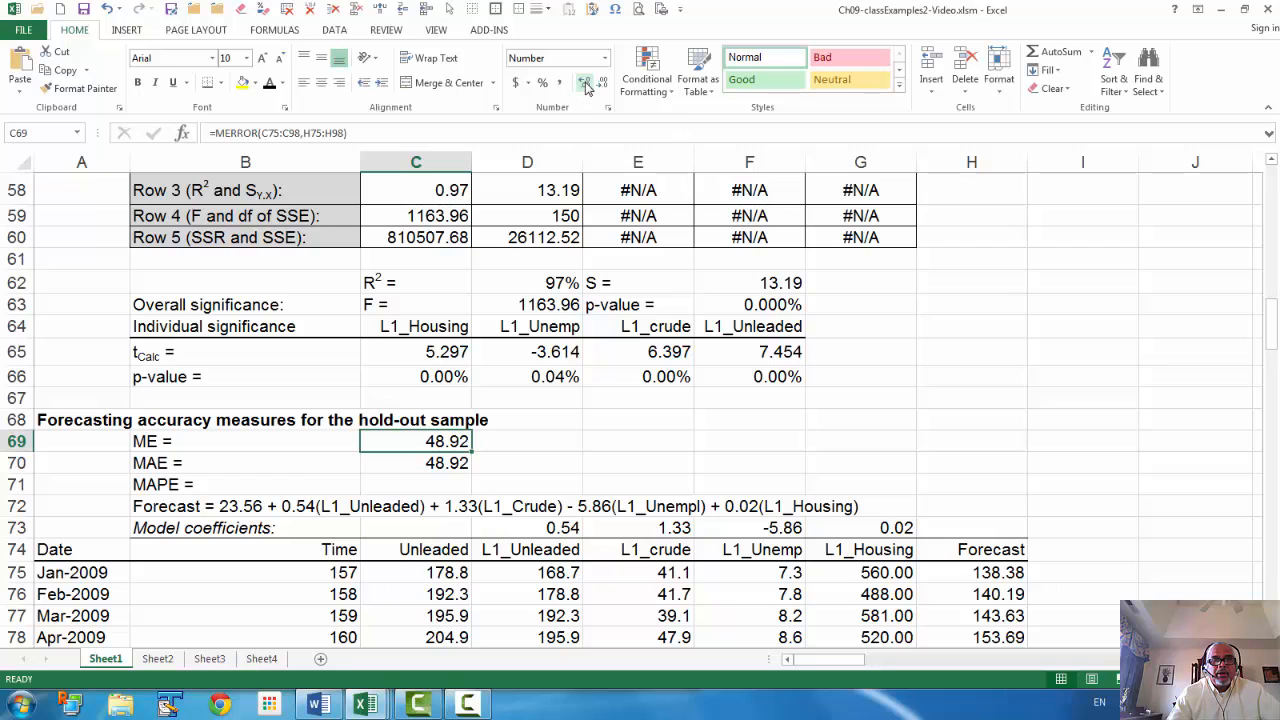
pyautogui.click(436, 466)
pyautogui.moveTo(375, 705)
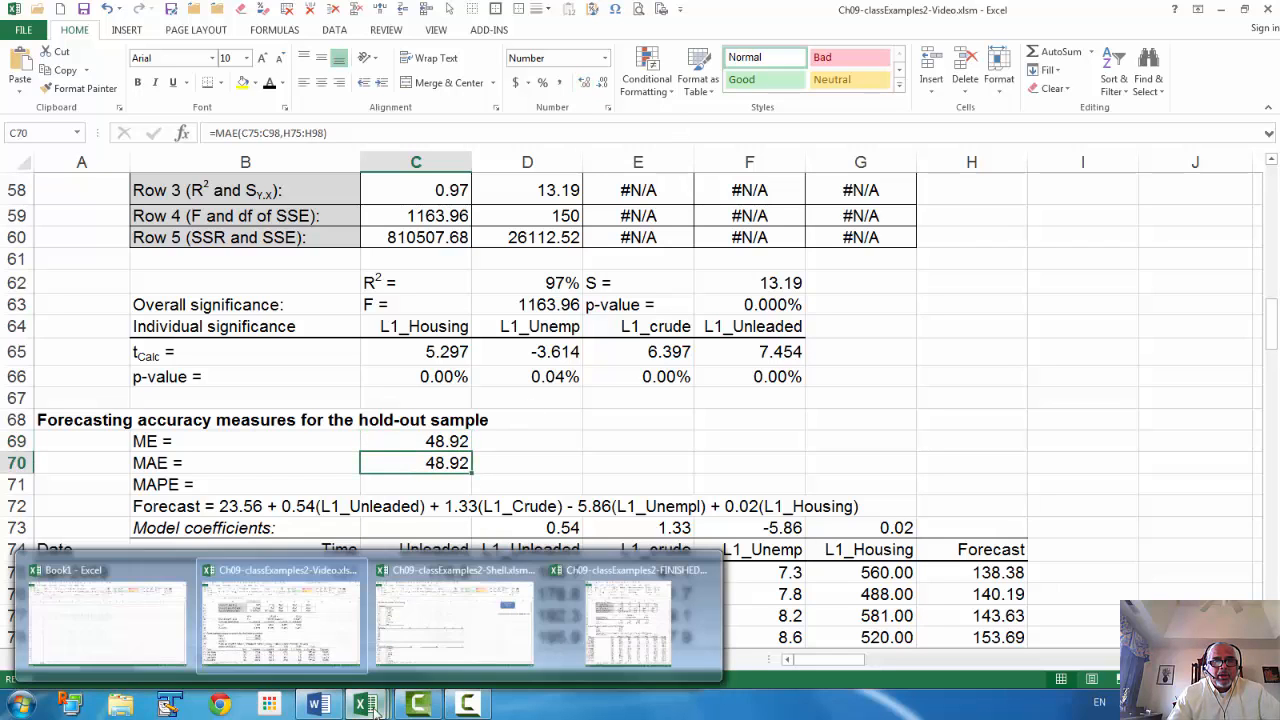
pyautogui.click(628, 636)
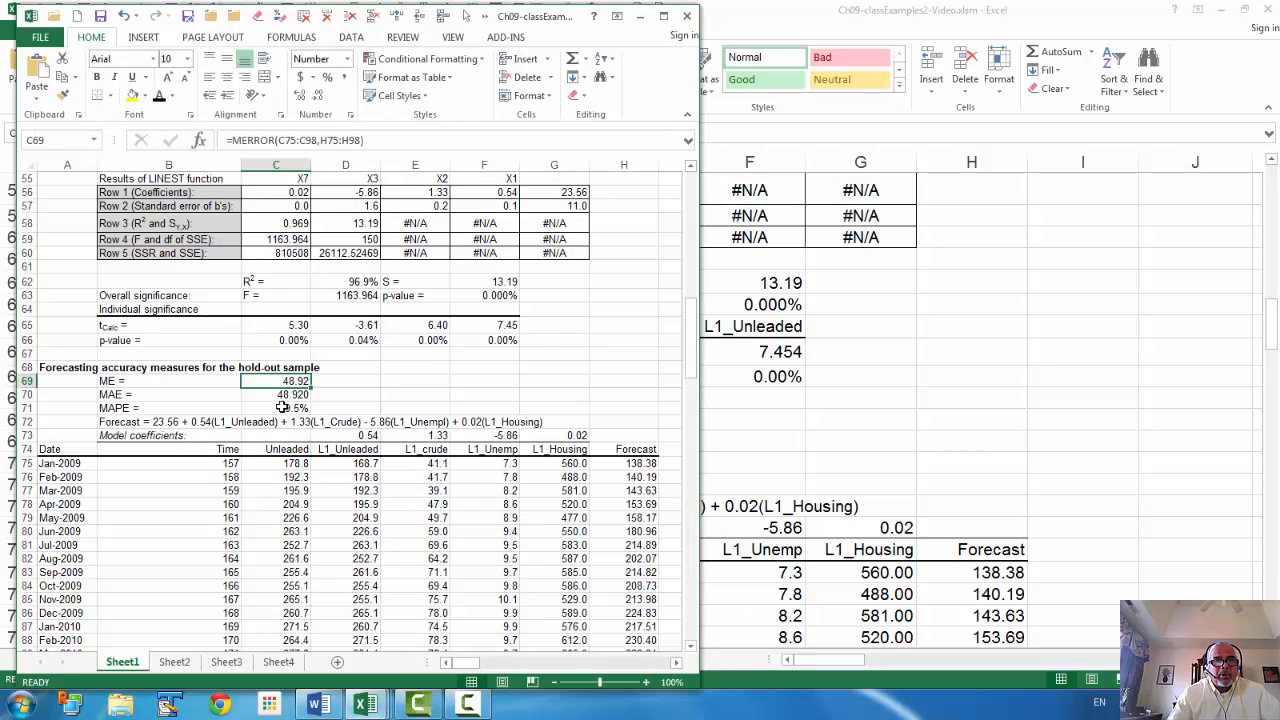
pyautogui.click(938, 380)
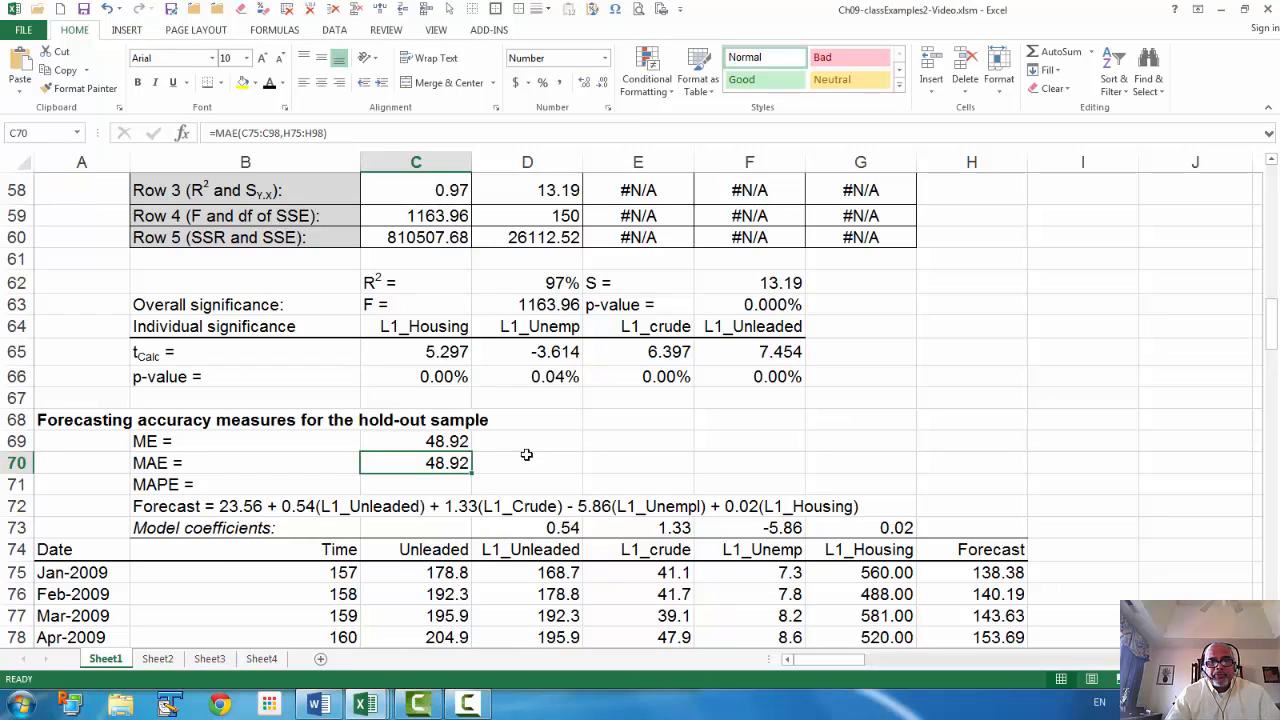
# Enter =MAPE(C75:C98,H75:H98) in C71 and add one decimal so it shows 19.5%
pyautogui.click(424, 483)
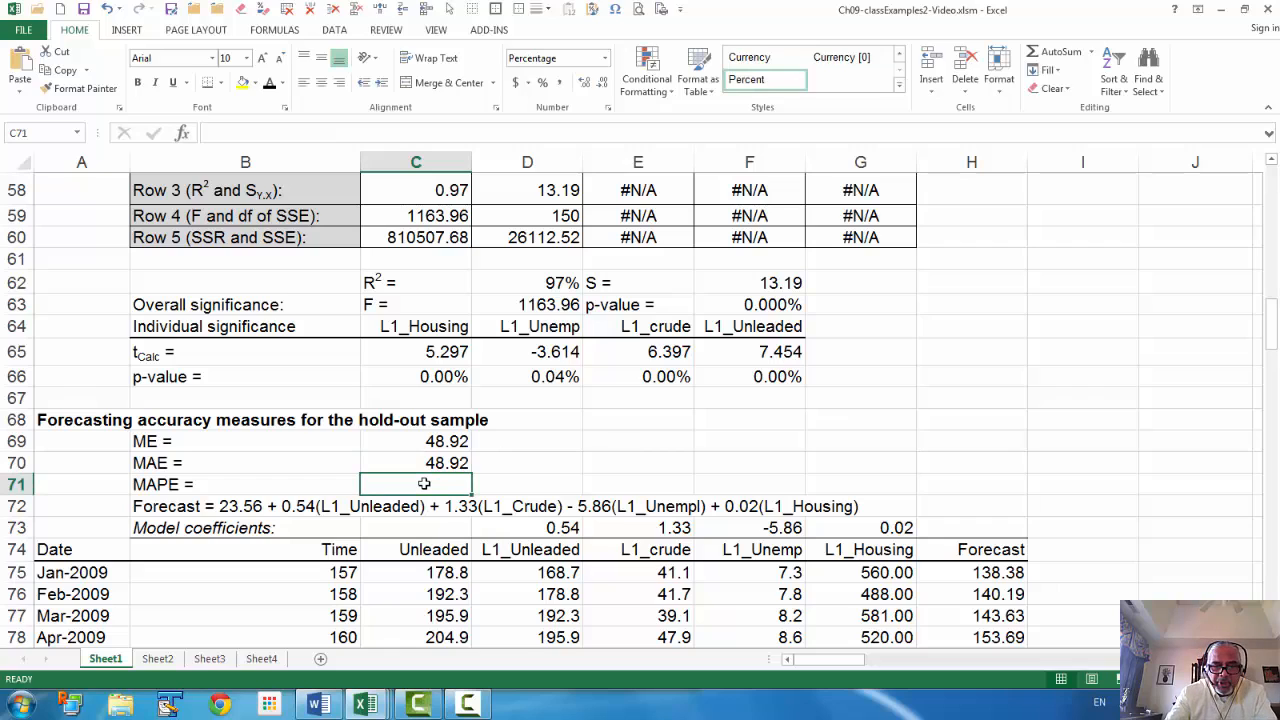
pyautogui.write('=mape')
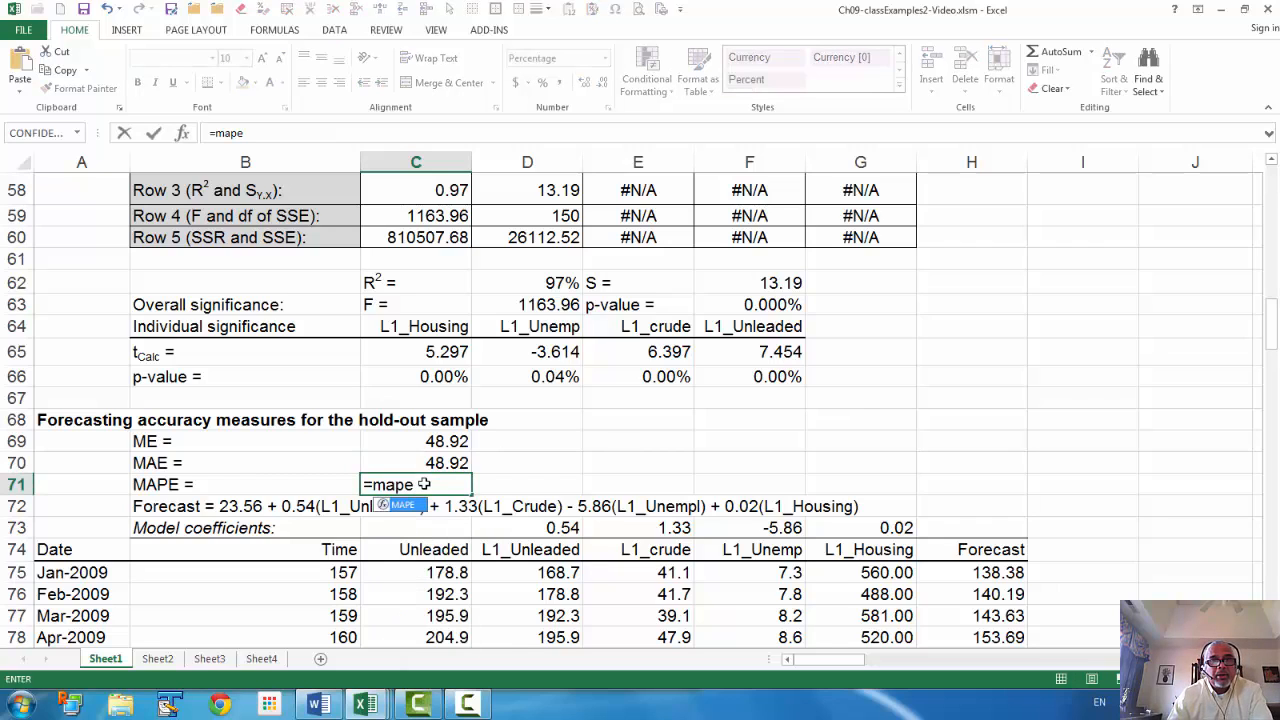
pyautogui.press('Tab')
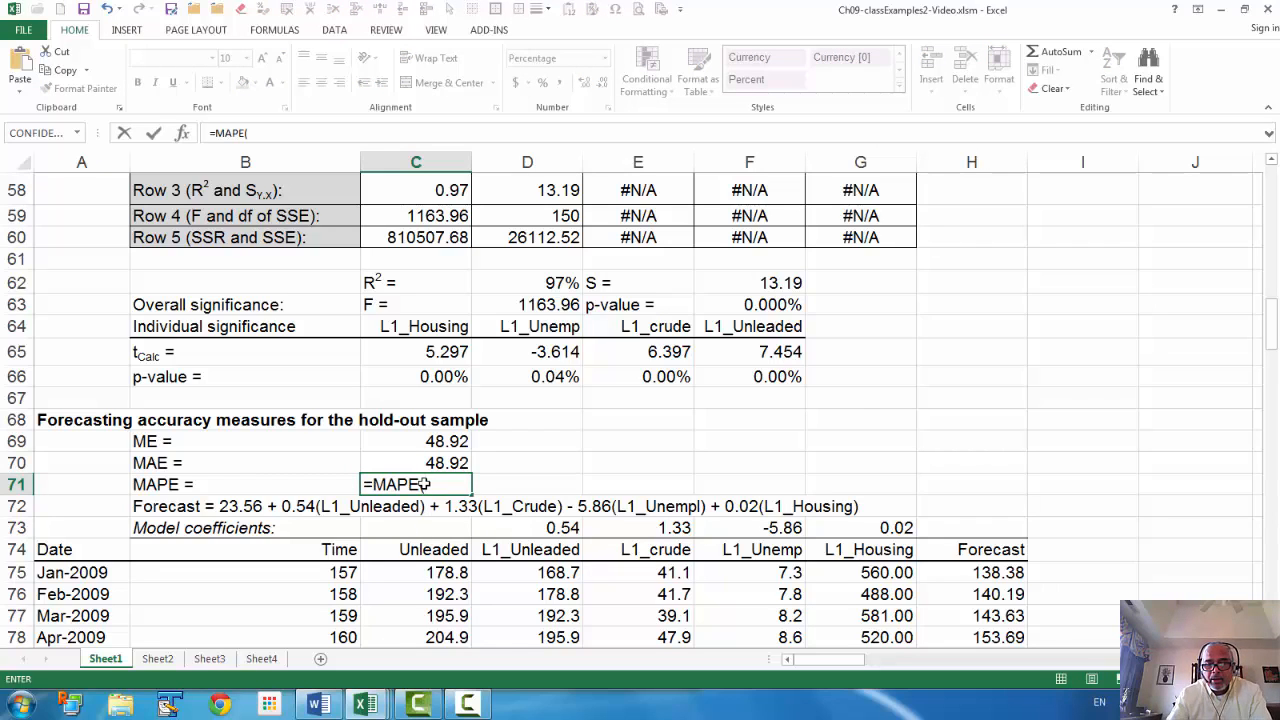
pyautogui.press('BackSpace')
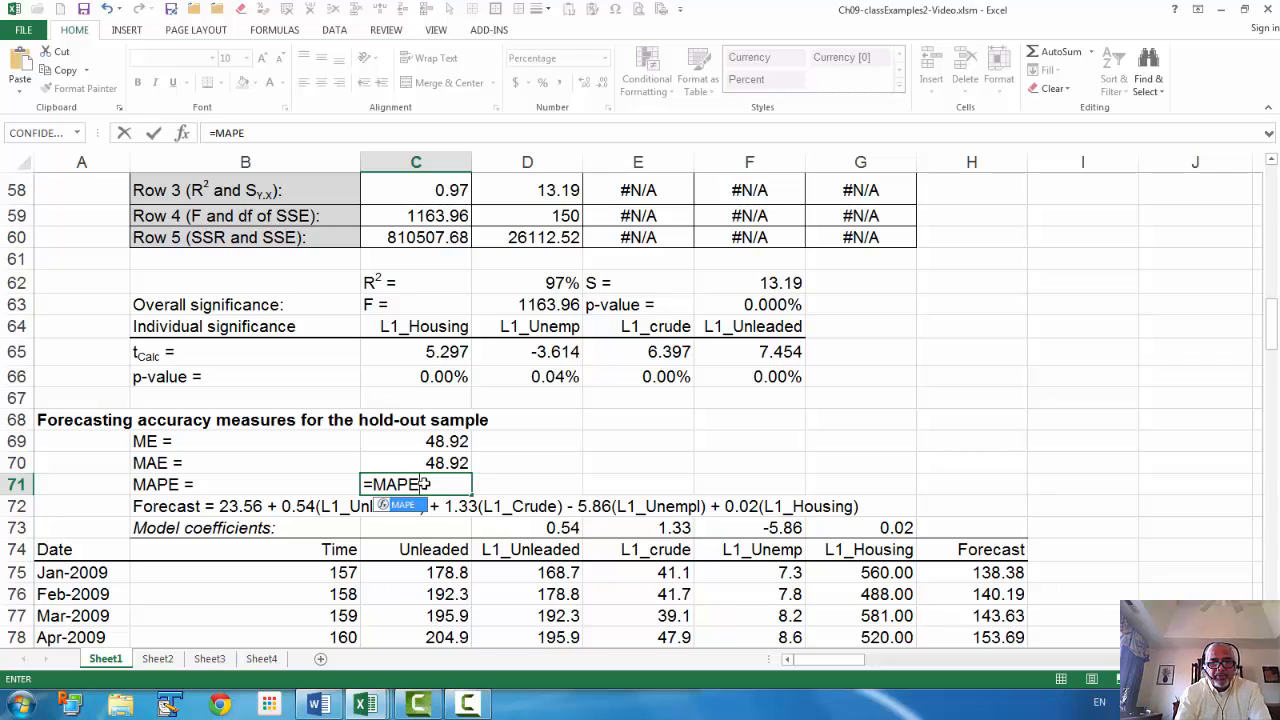
pyautogui.write('(C75:C98,H75:H98)')
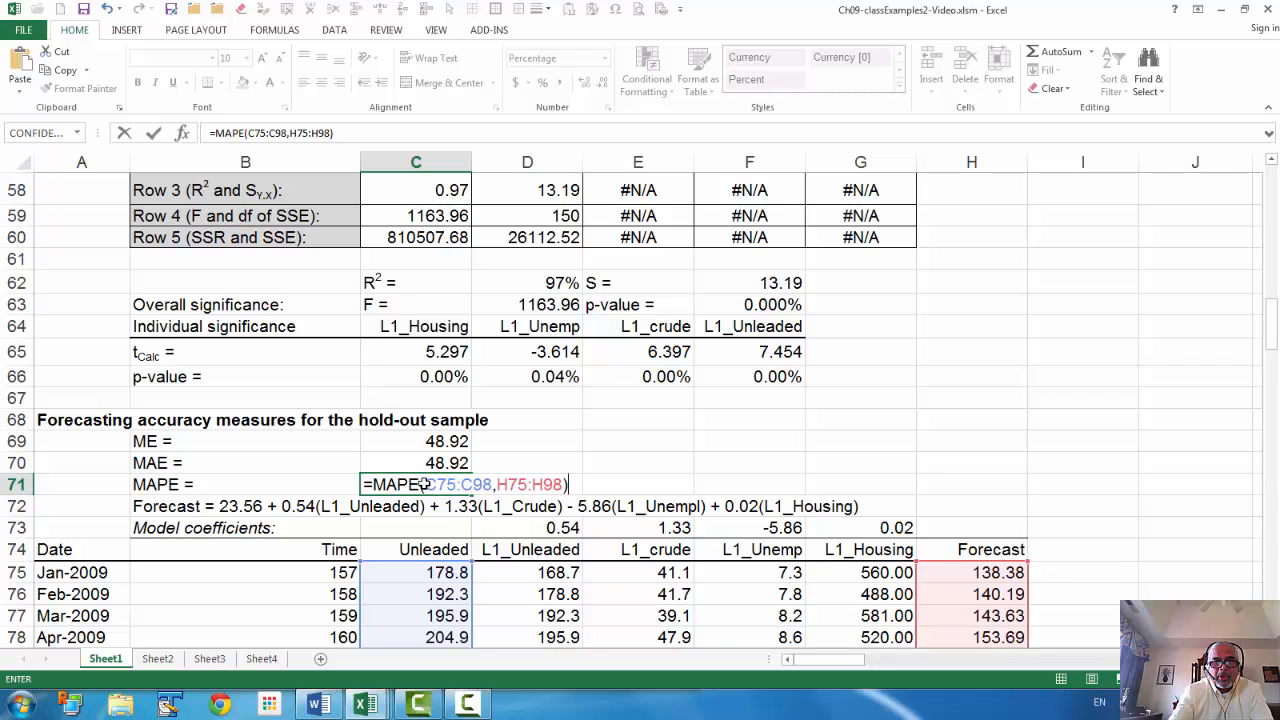
pyautogui.press('Return')
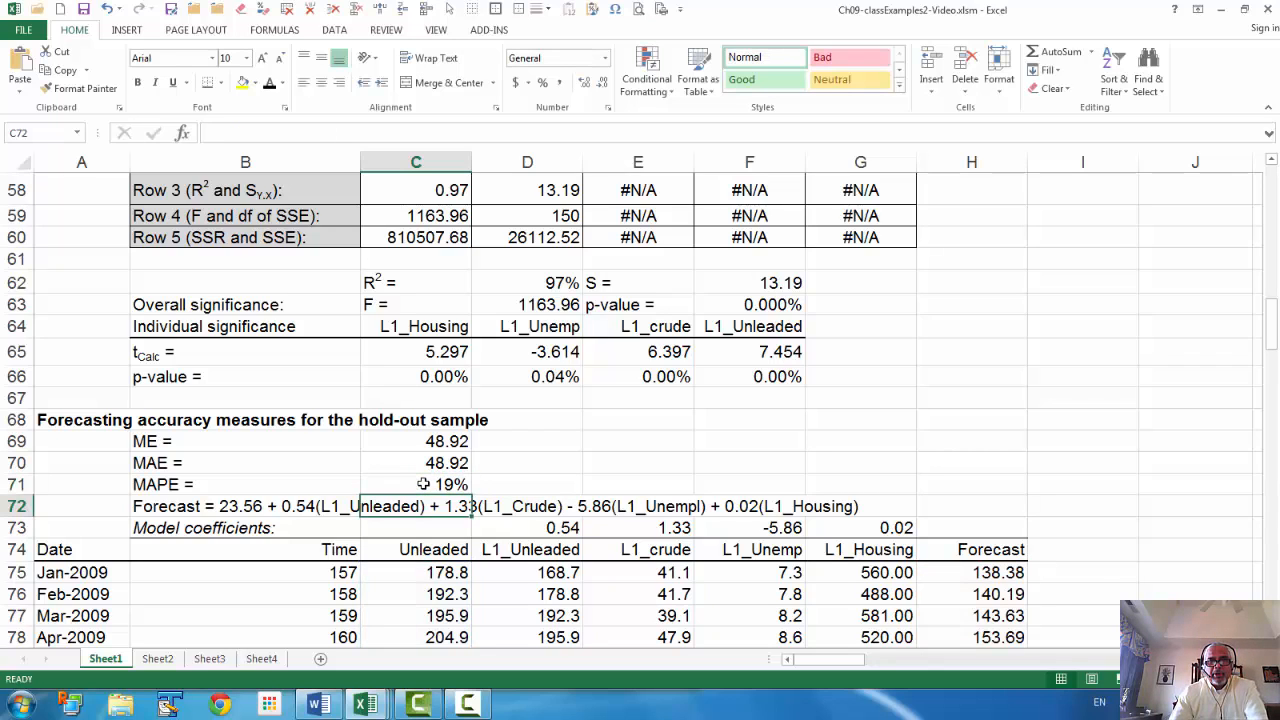
pyautogui.click(424, 484)
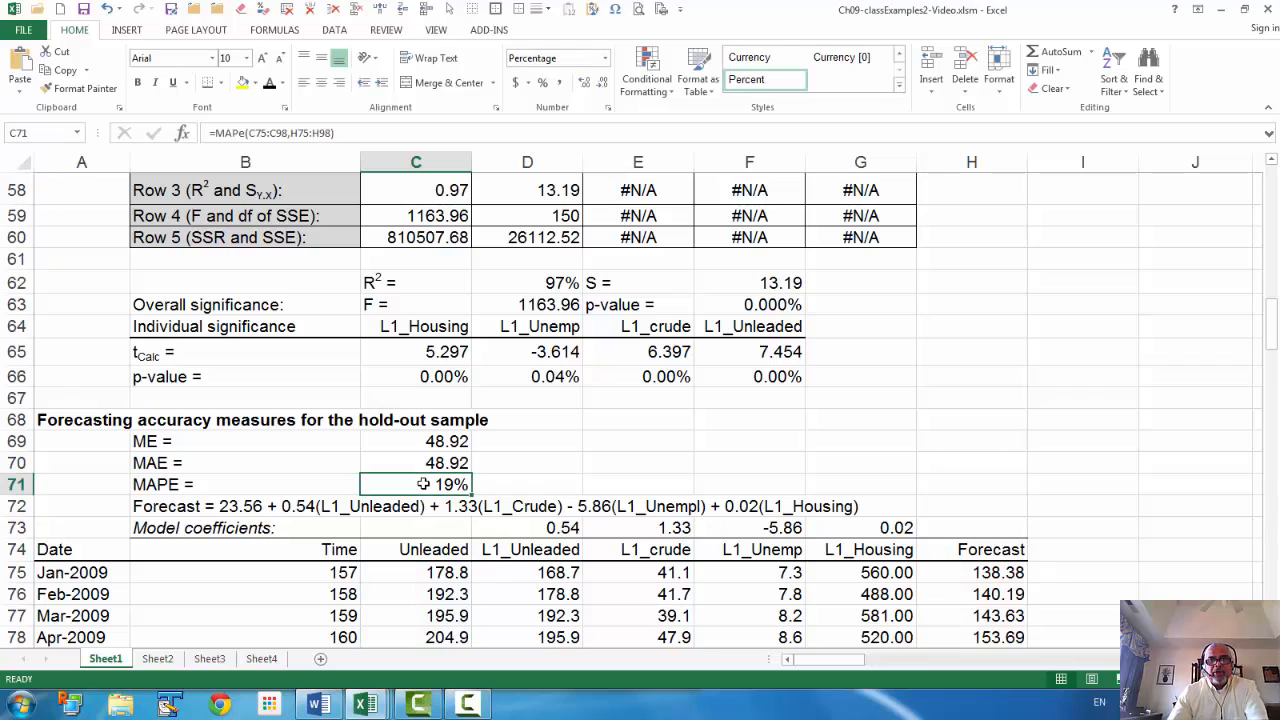
pyautogui.click(585, 82)
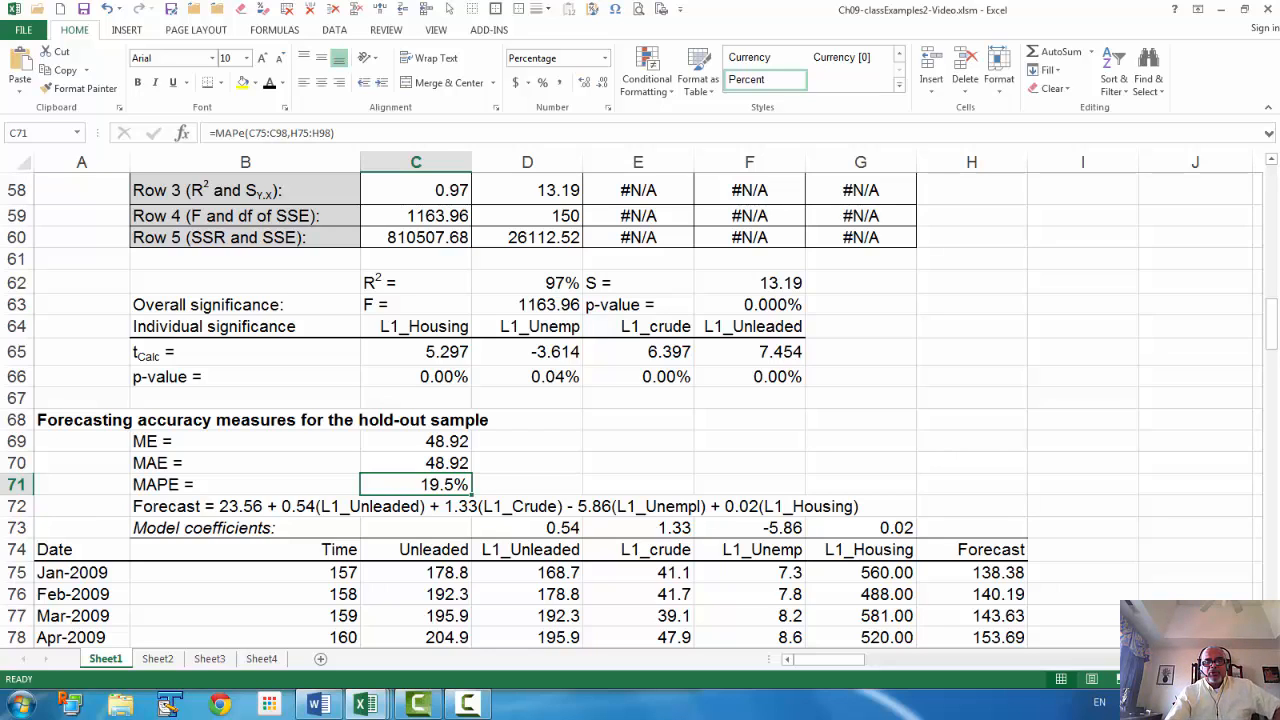
pyautogui.scroll(-2, 432, 444)
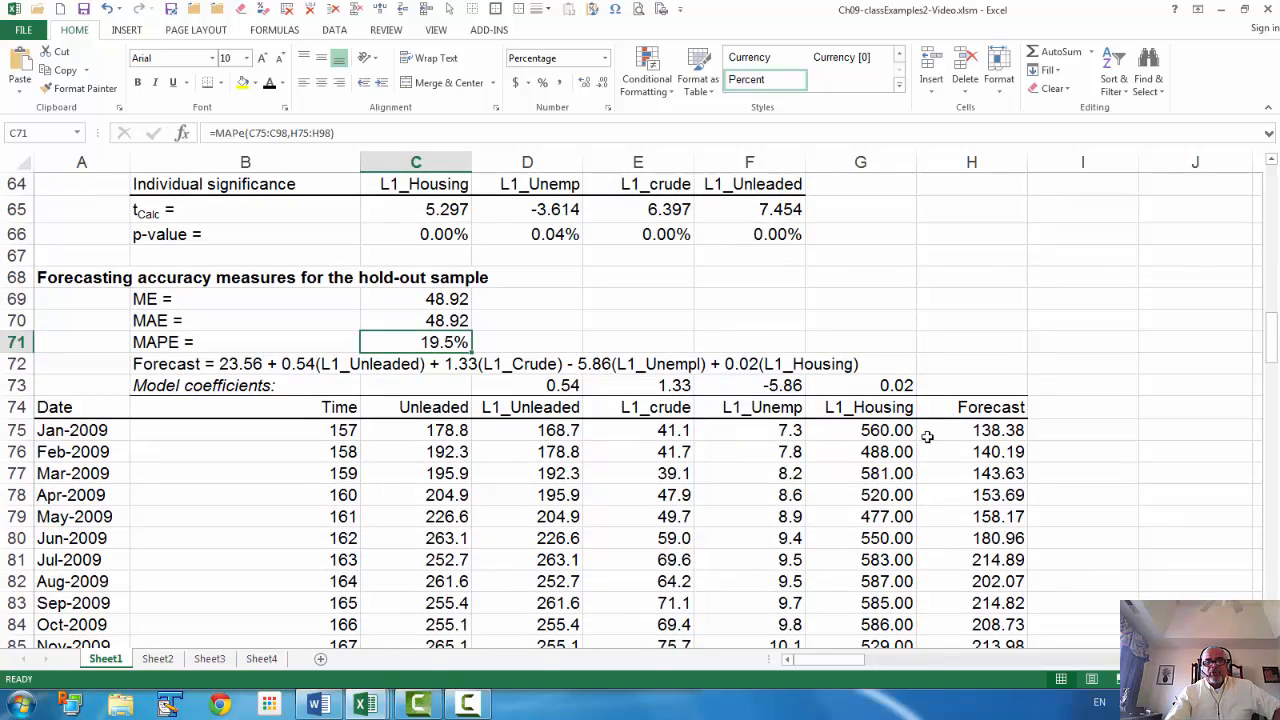
pyautogui.scroll(-5, 985, 422)
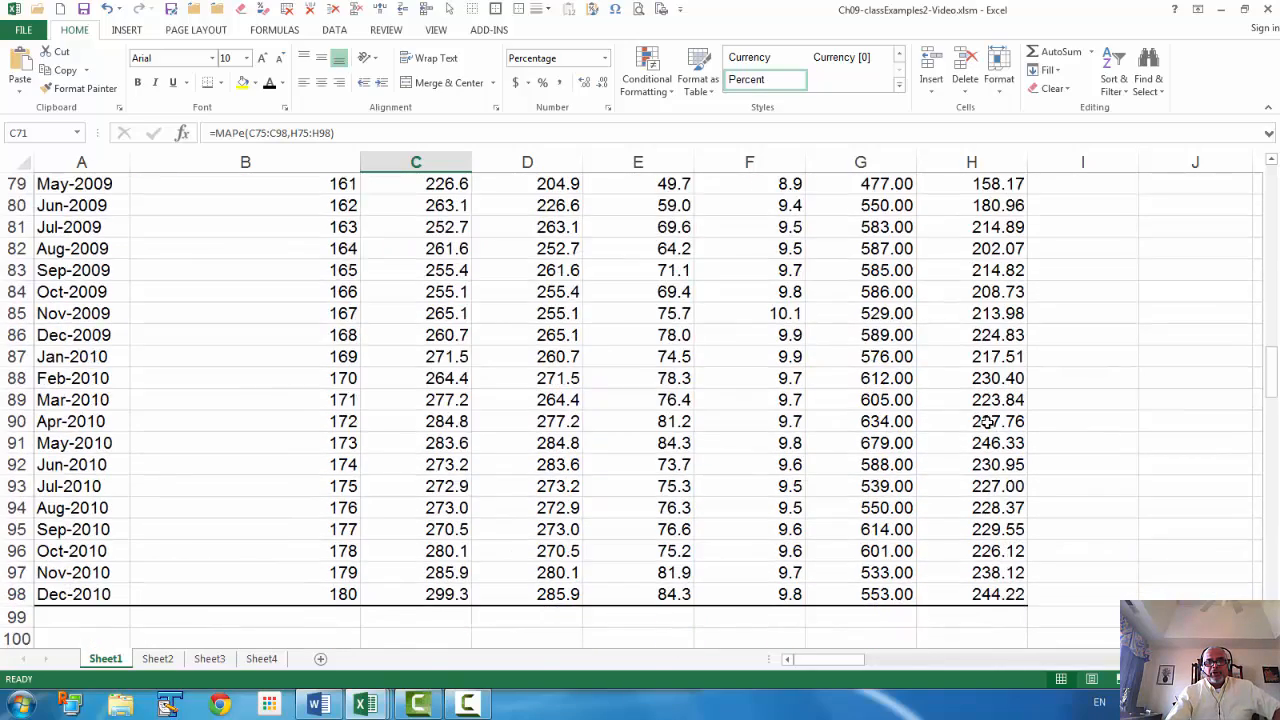
pyautogui.scroll(7, 985, 422)
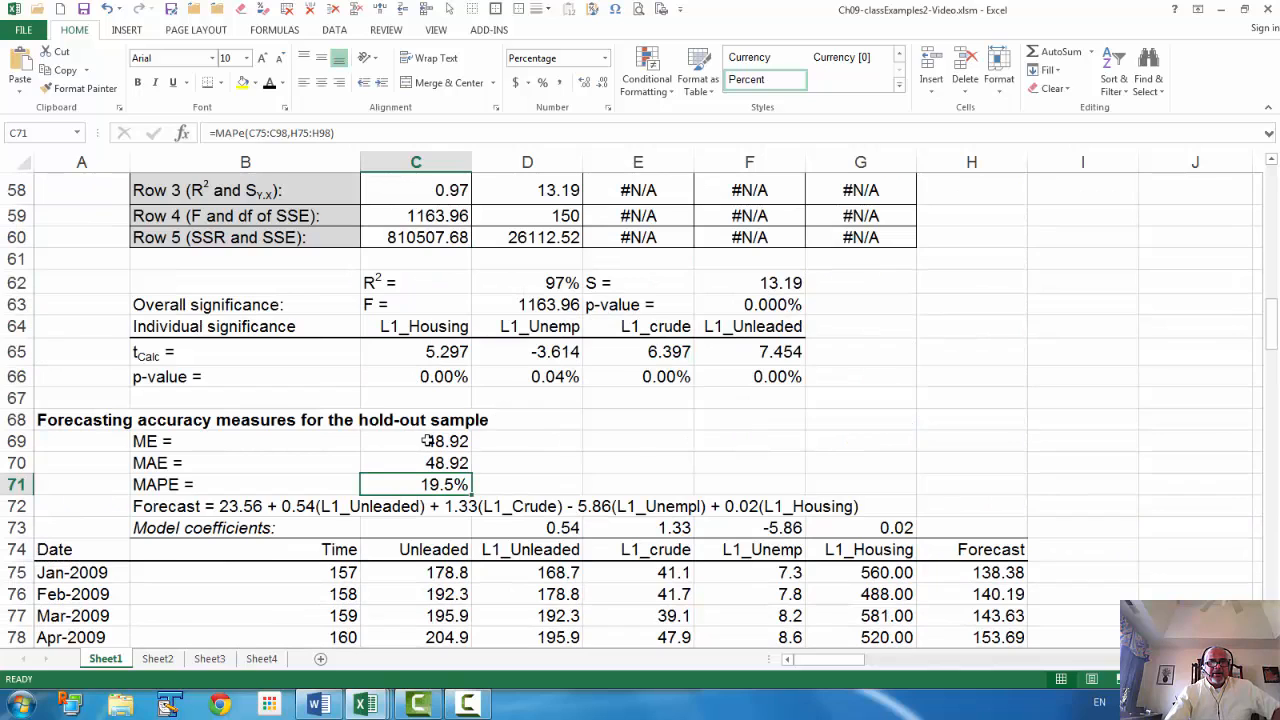
pyautogui.moveTo(427, 441); pyautogui.dragTo(430, 484)
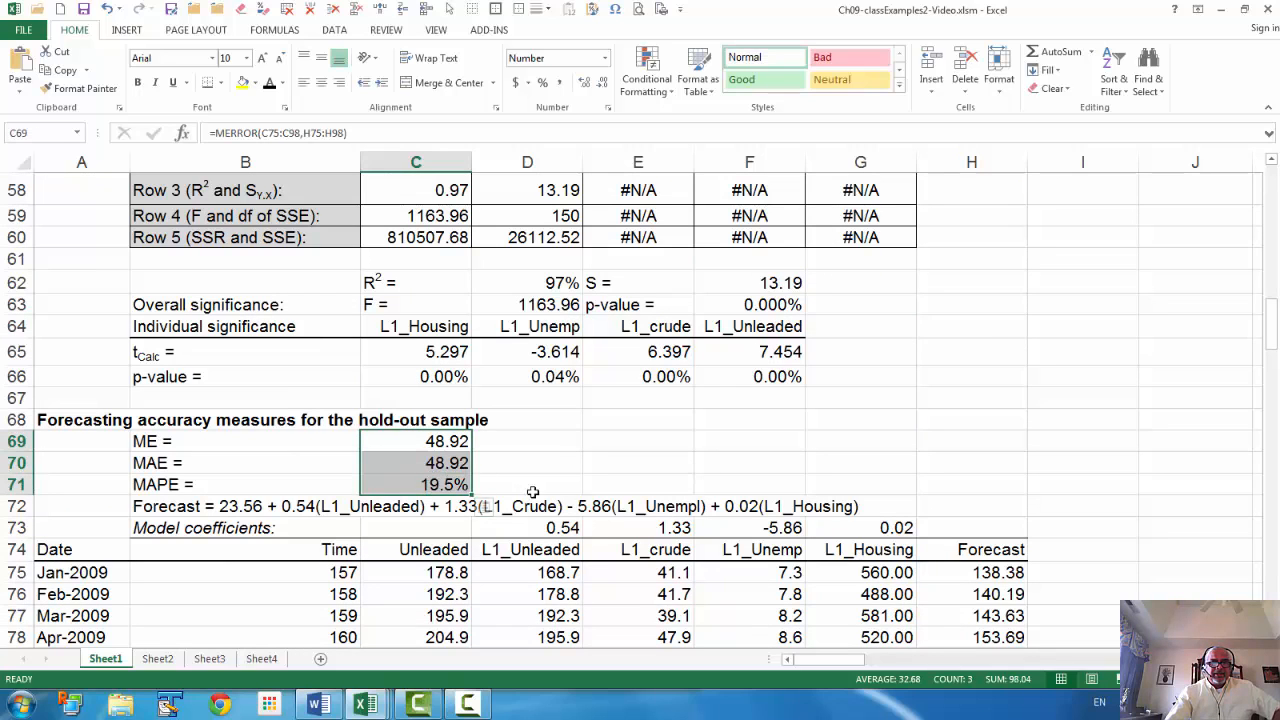
pyautogui.click(437, 486)
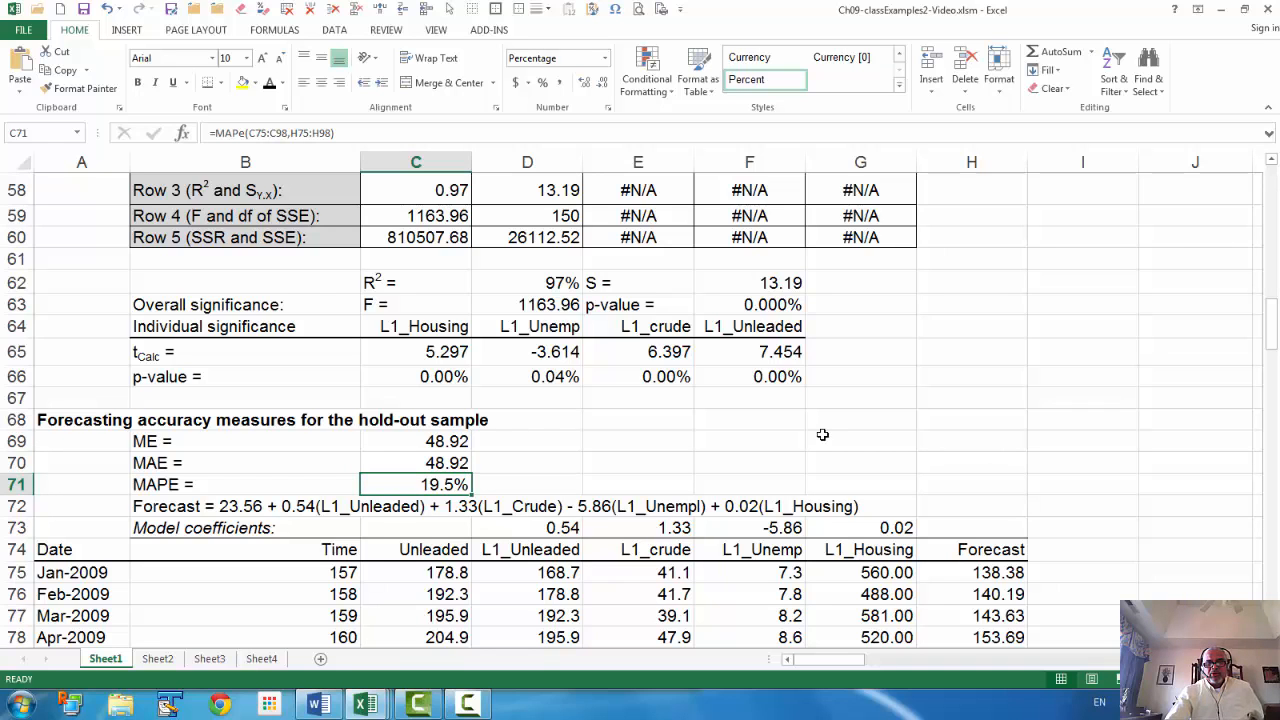
pyautogui.scroll(-2, 822, 434)
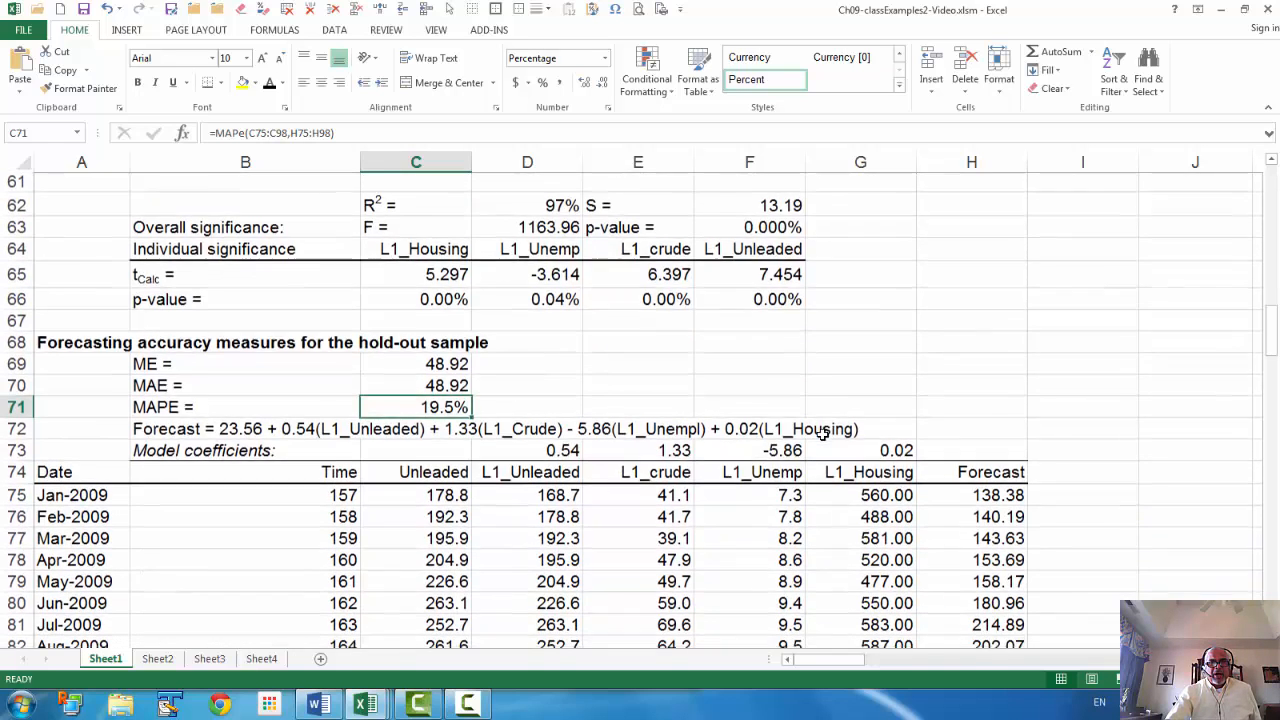